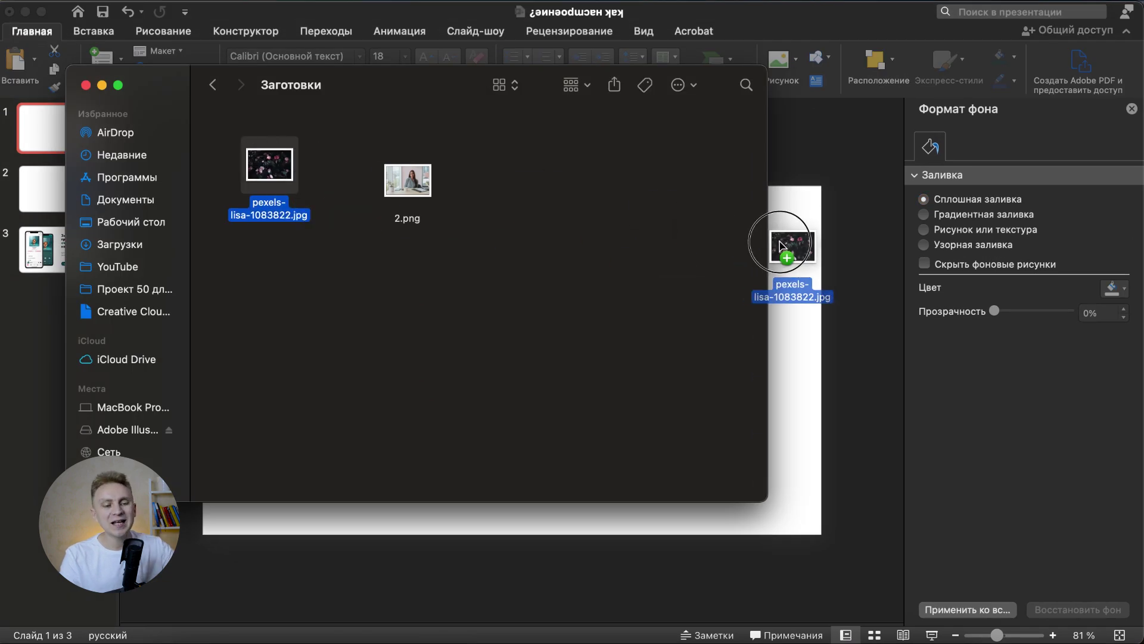
Step: Drag the dark pink-flower photo pexels-lisa-1083822.jpg from Finder onto slide 1
drag(253, 166, 859, 244)
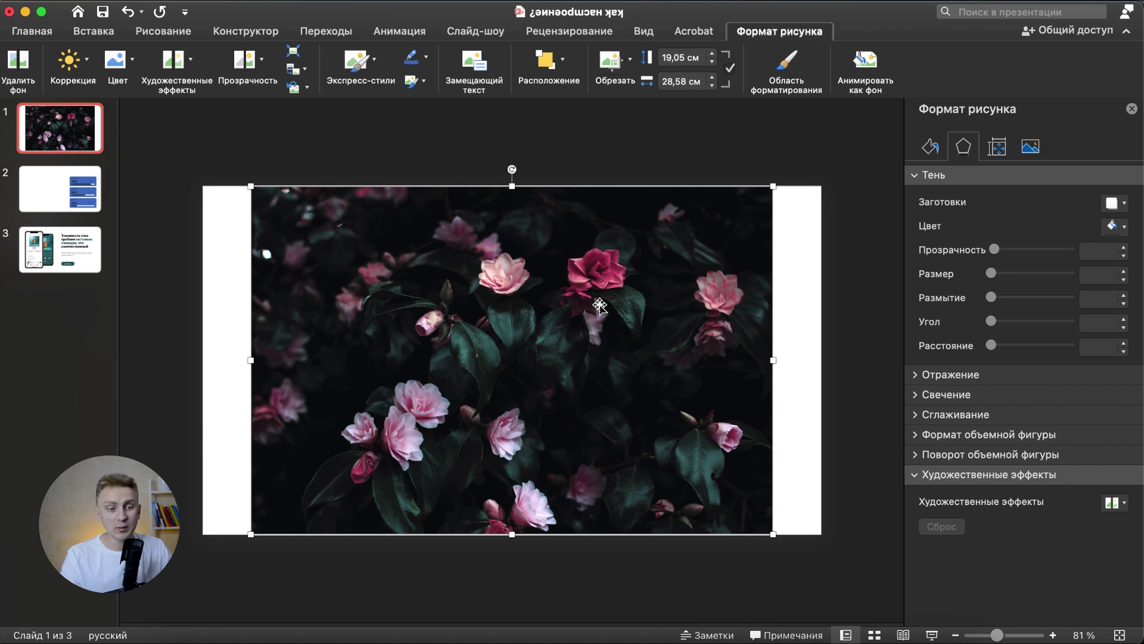
Step: Crop the flower photo to a 16:9 aspect ratio
click(626, 62)
mouse_move(662, 127)
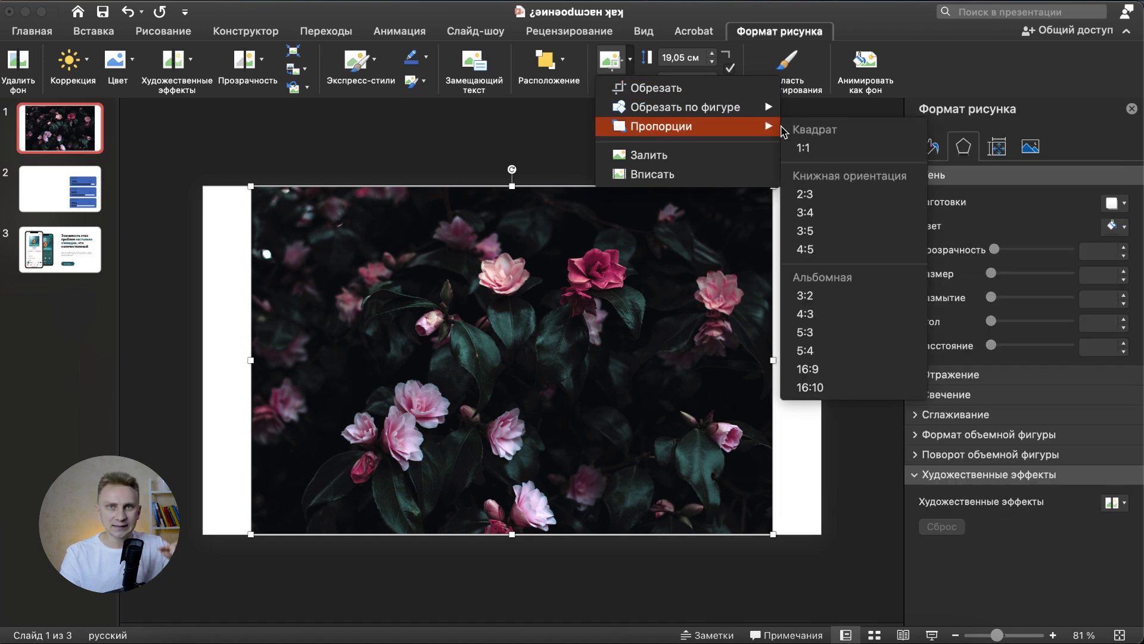
click(819, 370)
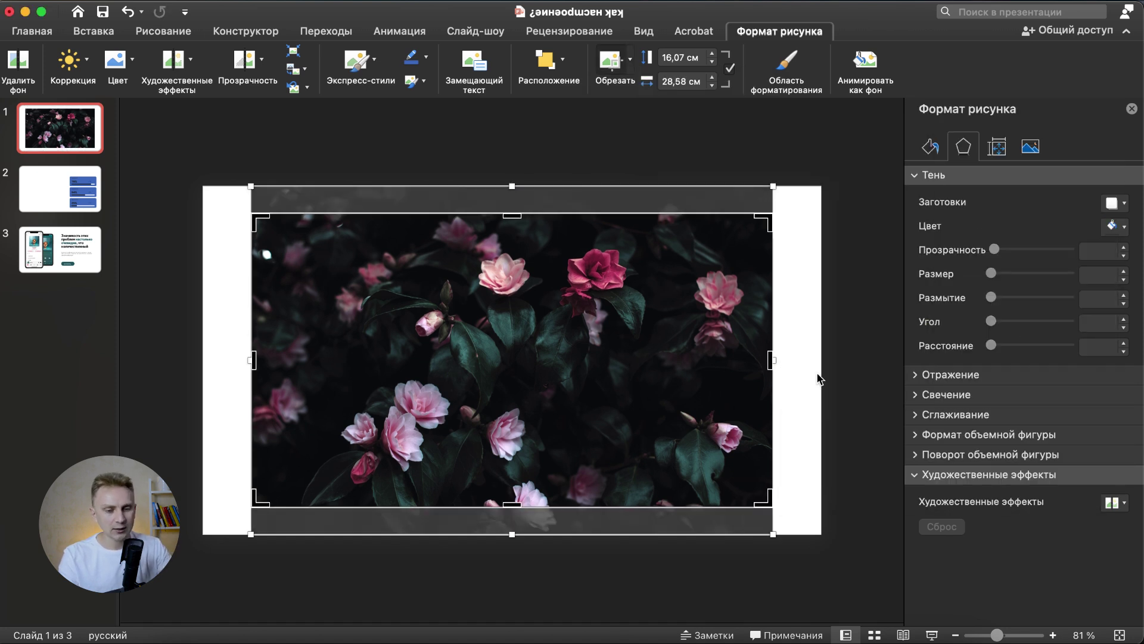
click(838, 332)
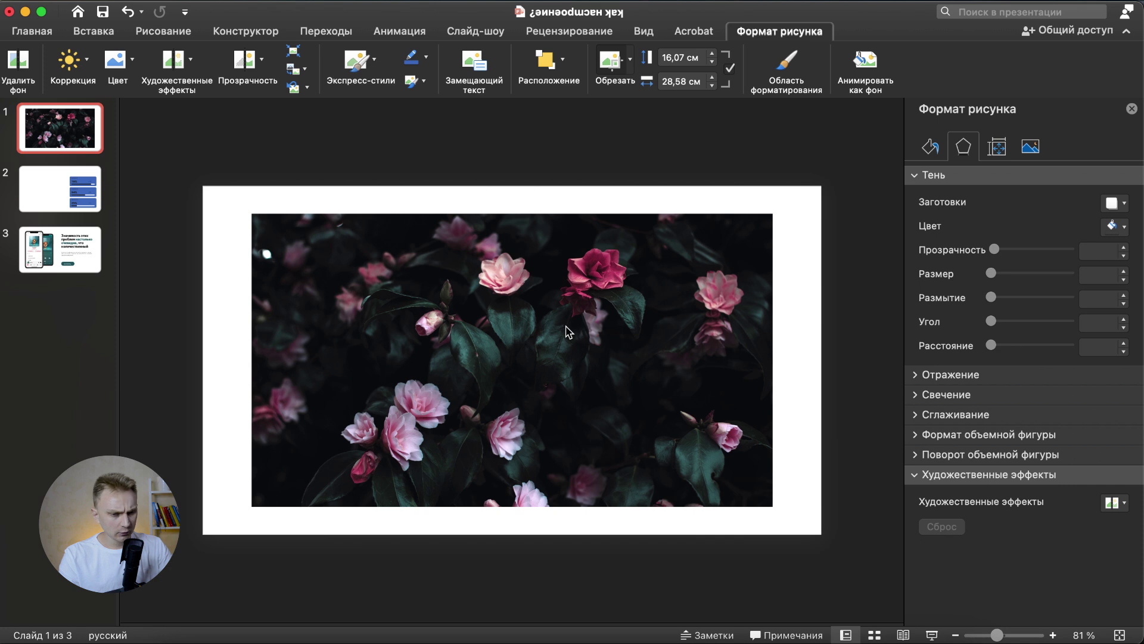
click(570, 332)
Step: Enlarge the photo to 19,05 × 33,86 cm, snapped to the slide's top-left corner
drag(773, 213, 821, 187)
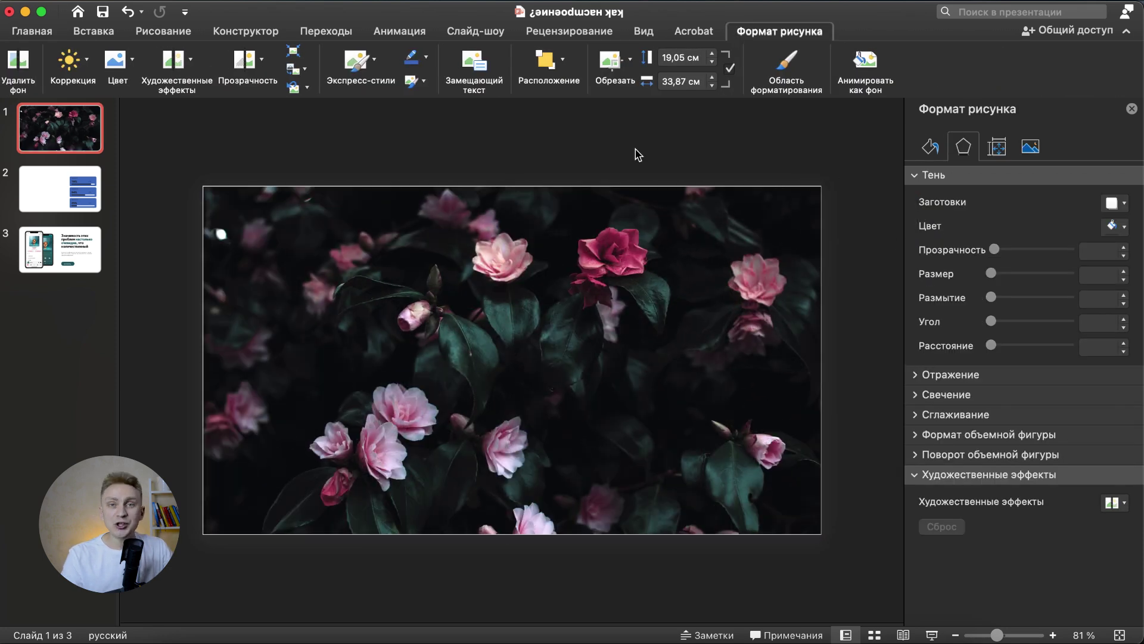
click(480, 325)
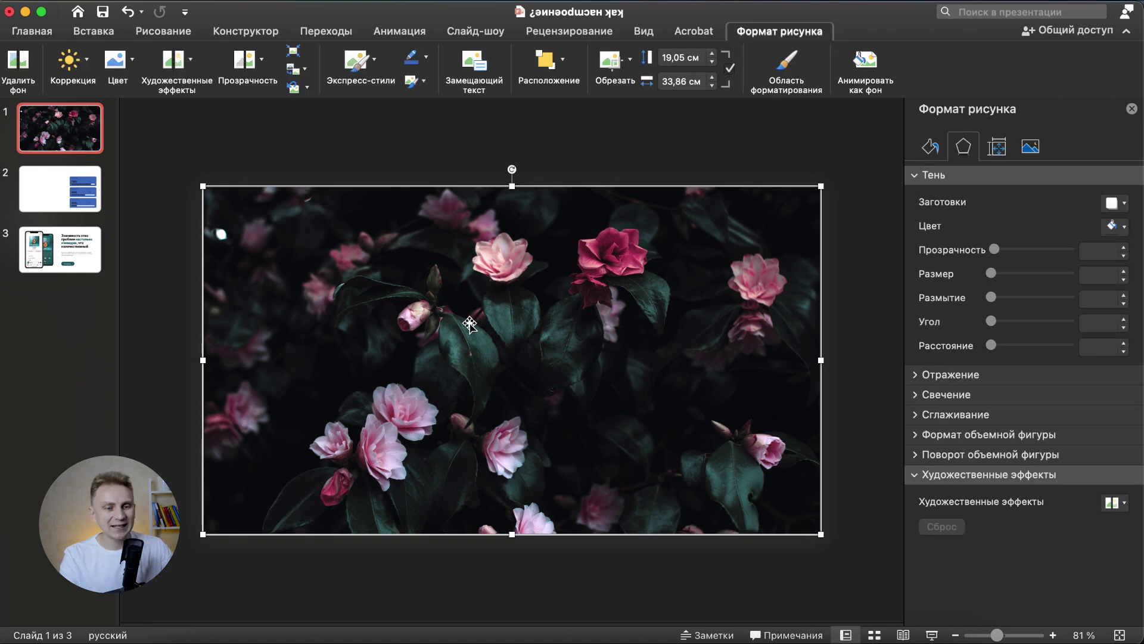
key(super+z)
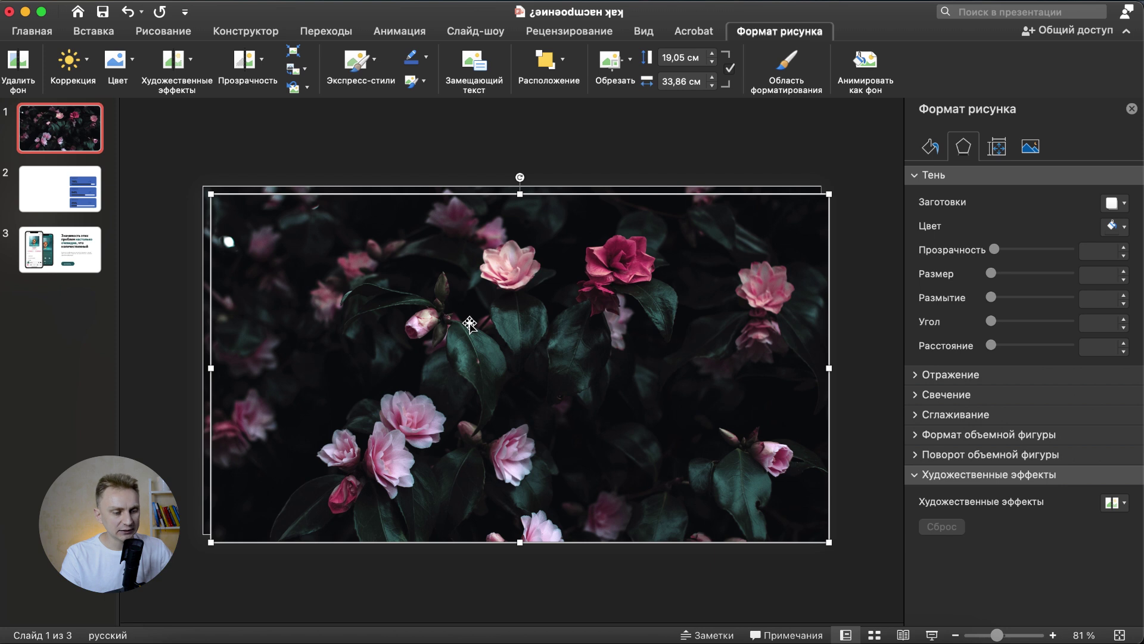
drag(404, 316, 352, 300)
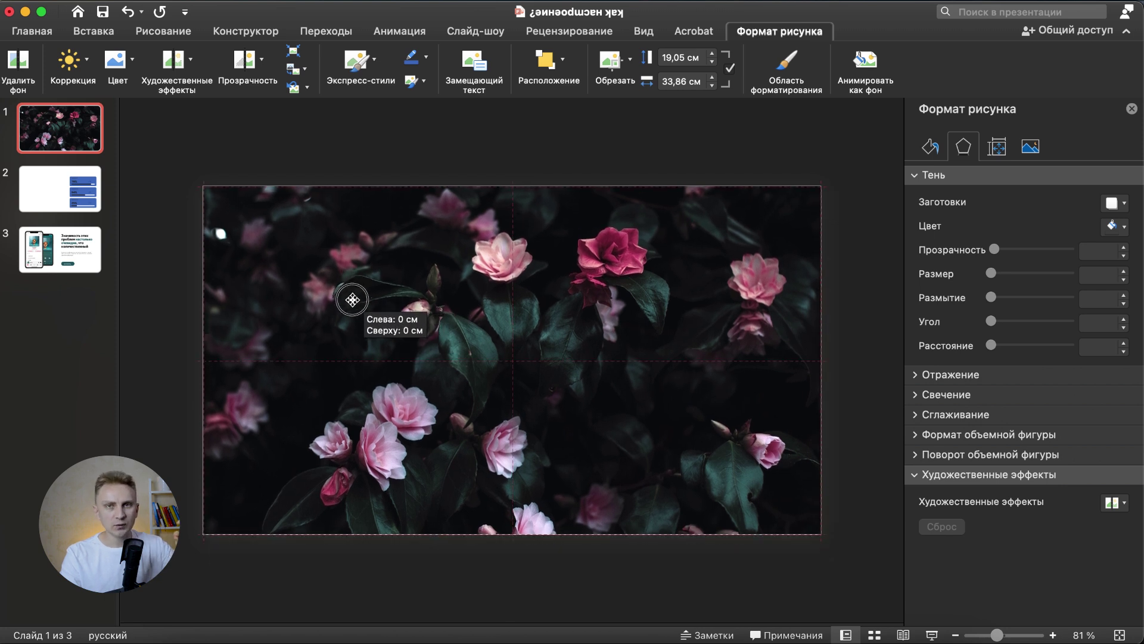
click(227, 159)
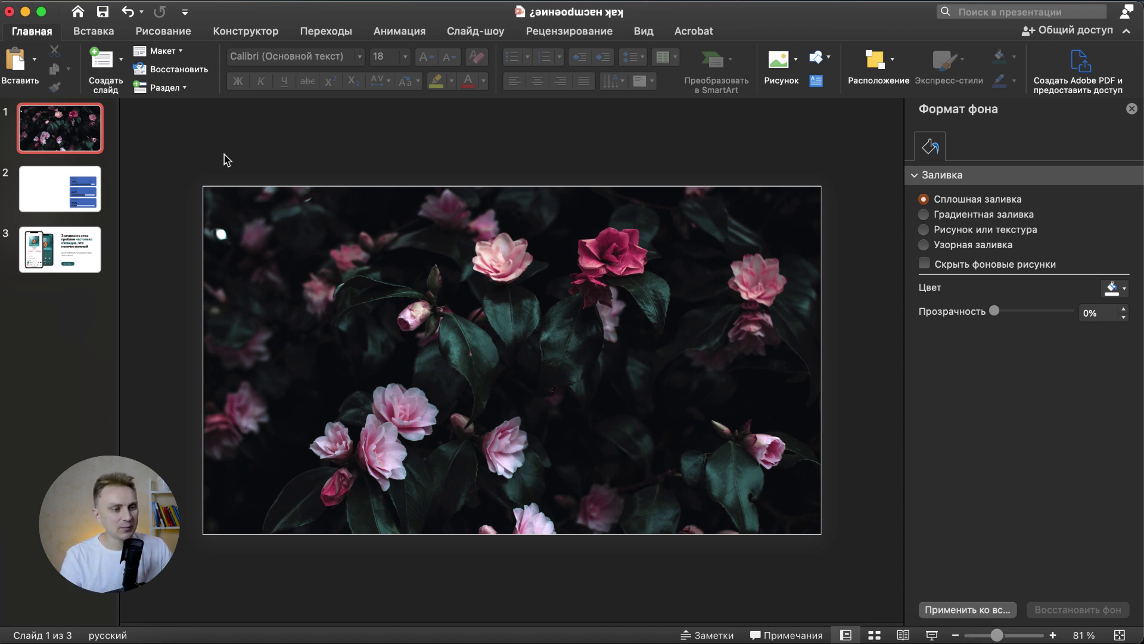
Step: Draw a blue rounded rectangle in the centre of slide 1
click(97, 35)
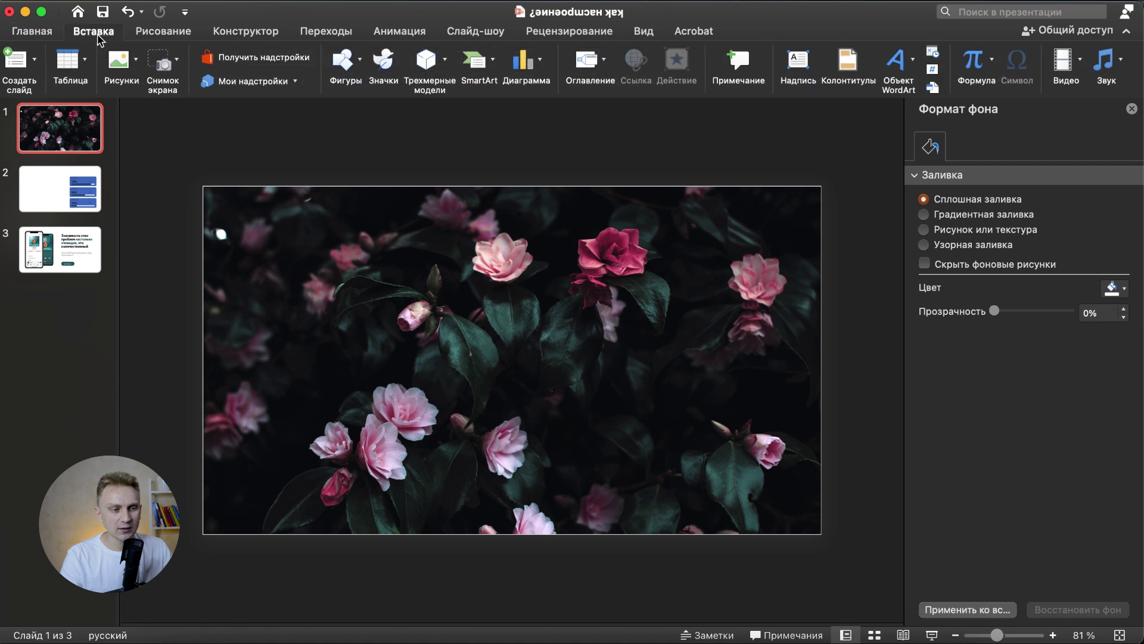
click(345, 63)
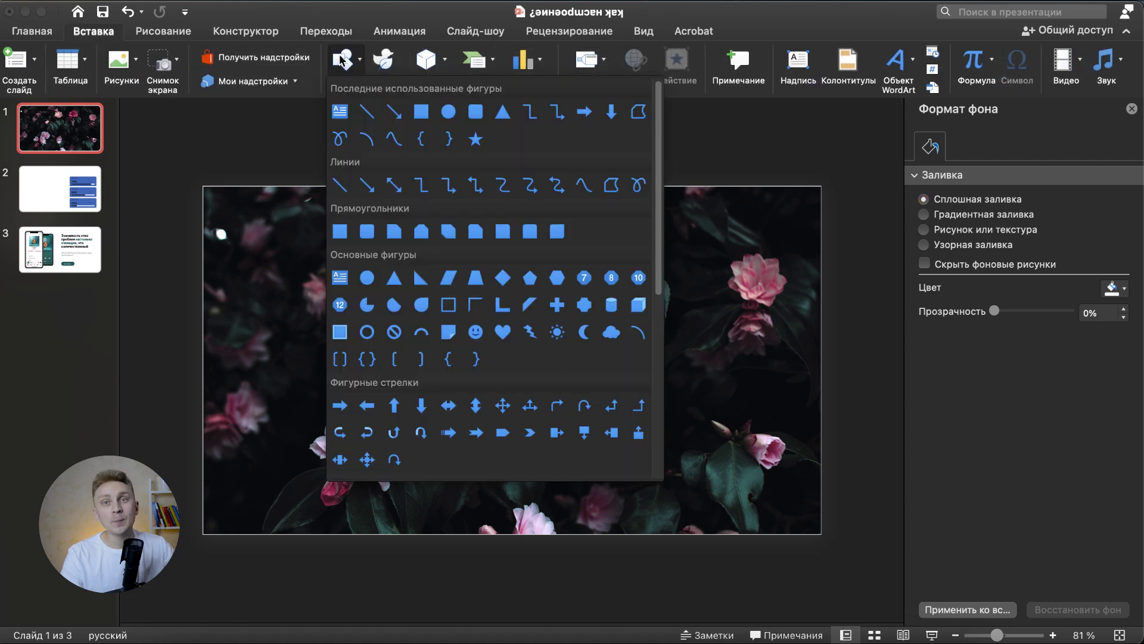
click(479, 115)
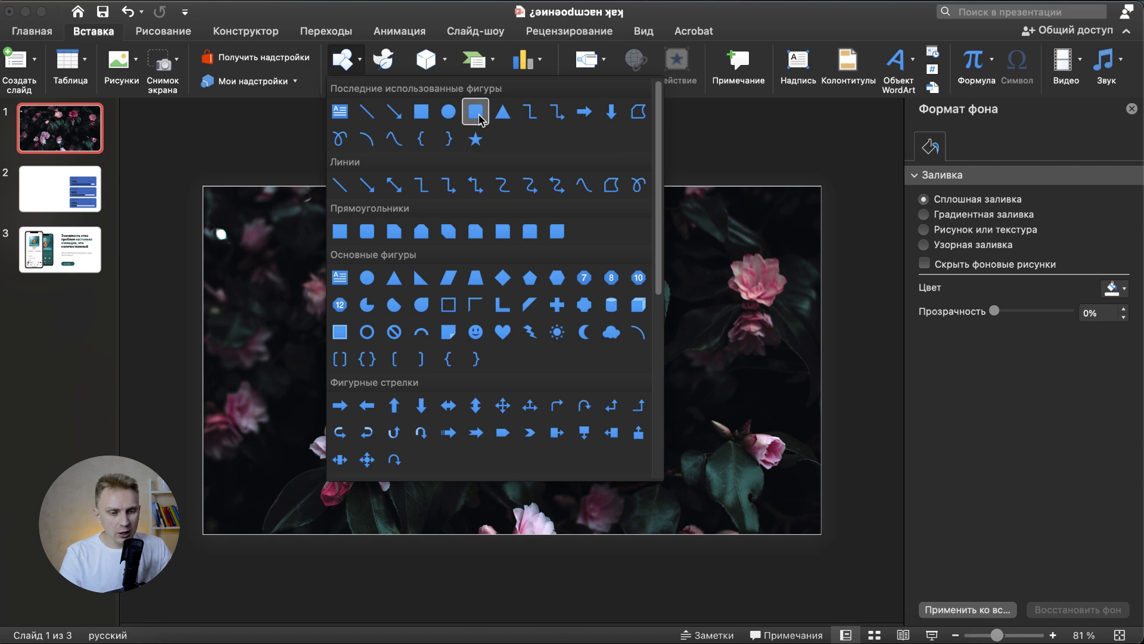
drag(421, 261, 618, 444)
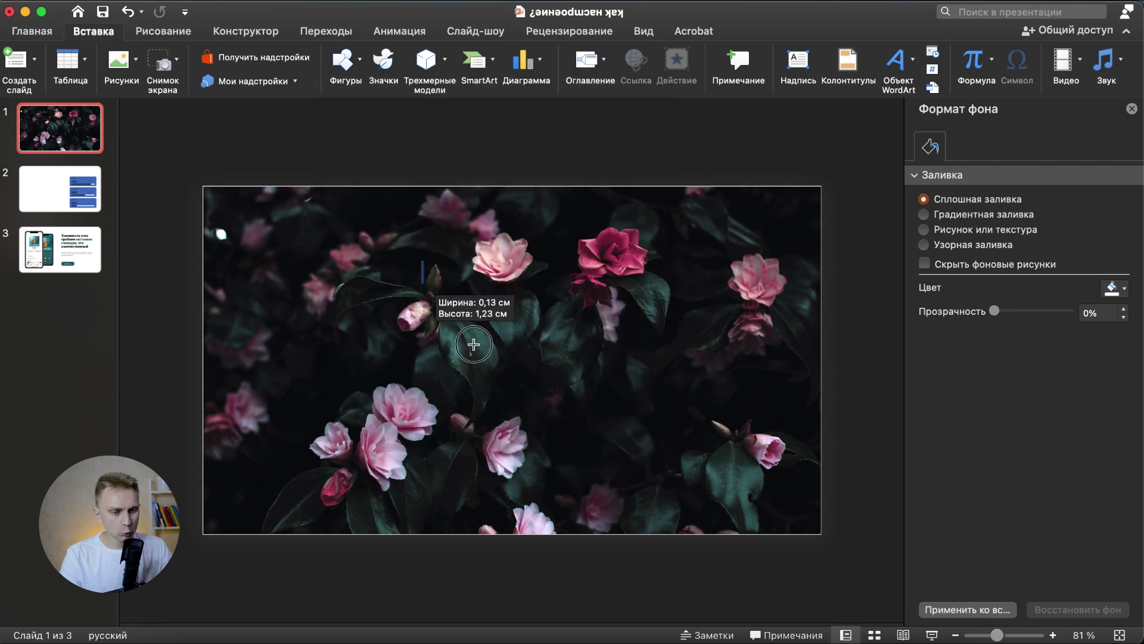
Step: With guides shown, stretch the rectangle taller and wider between the guides
click(644, 31)
click(476, 82)
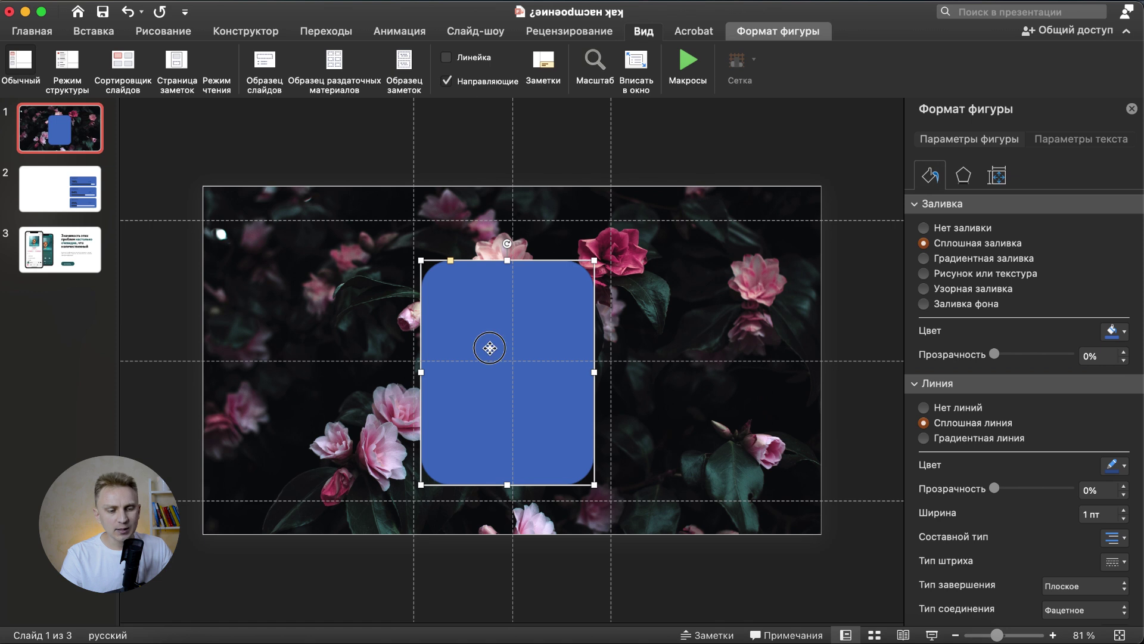
drag(491, 349, 498, 337)
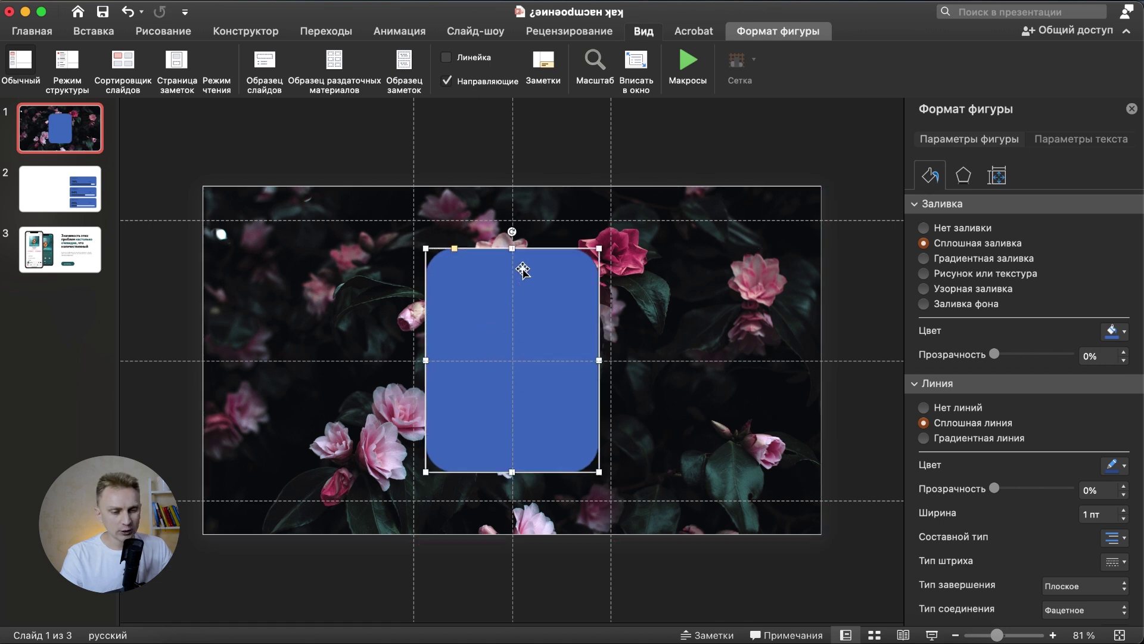
drag(512, 248, 513, 221)
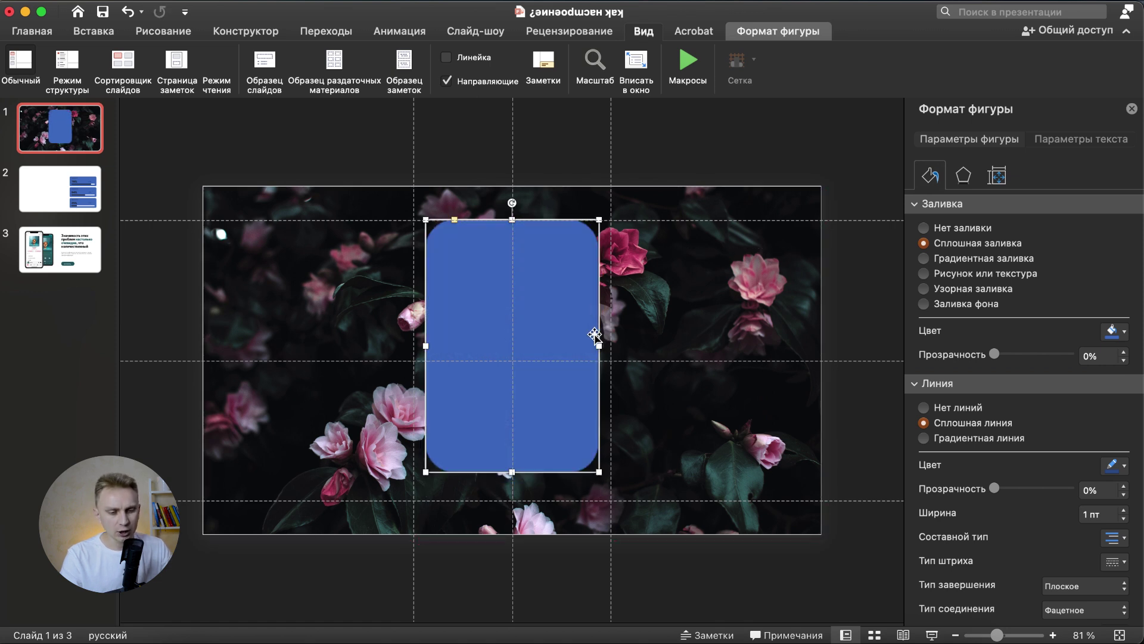
drag(599, 345, 611, 346)
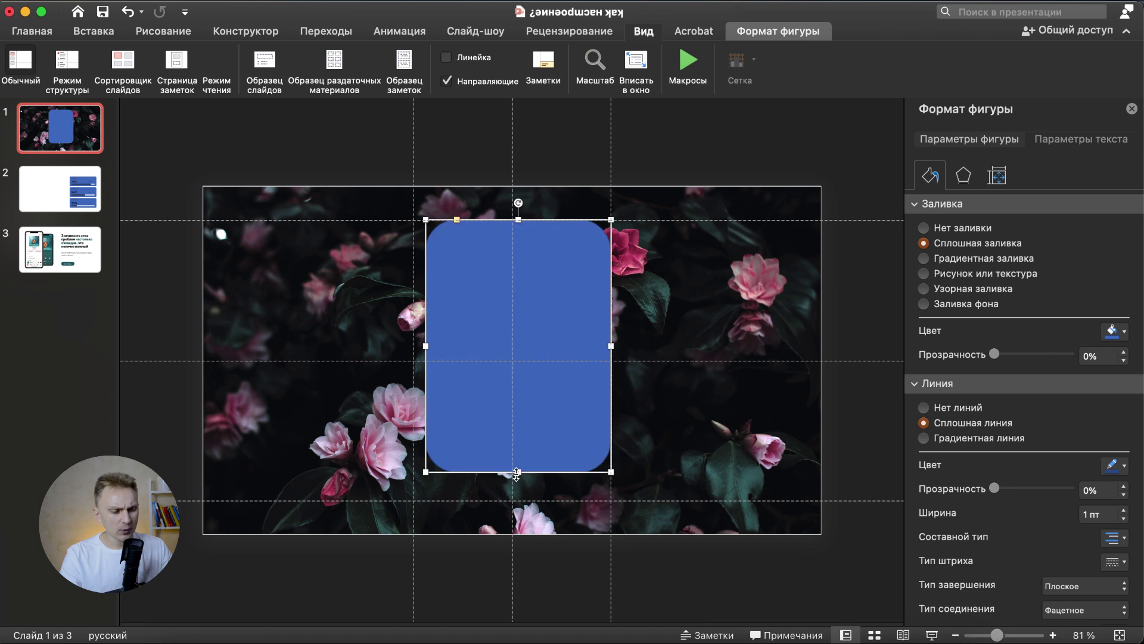
drag(519, 472, 519, 501)
drag(426, 360, 413, 360)
Step: Reduce the rectangle's corner rounding with the yellow handle and hide the guides
drag(447, 220, 429, 228)
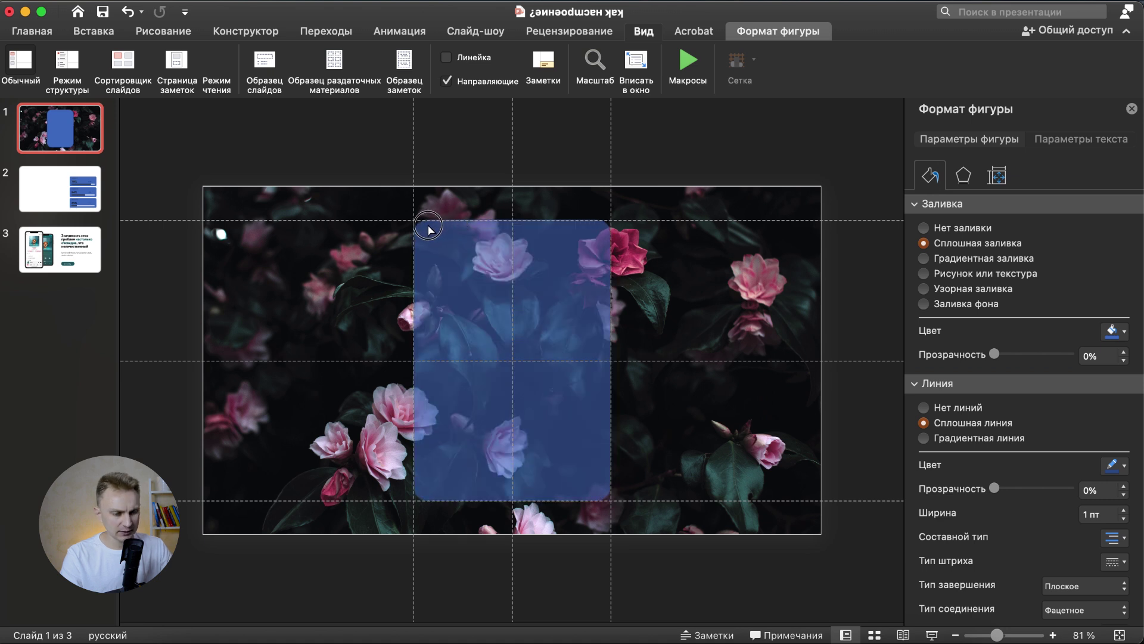
drag(427, 228, 428, 228)
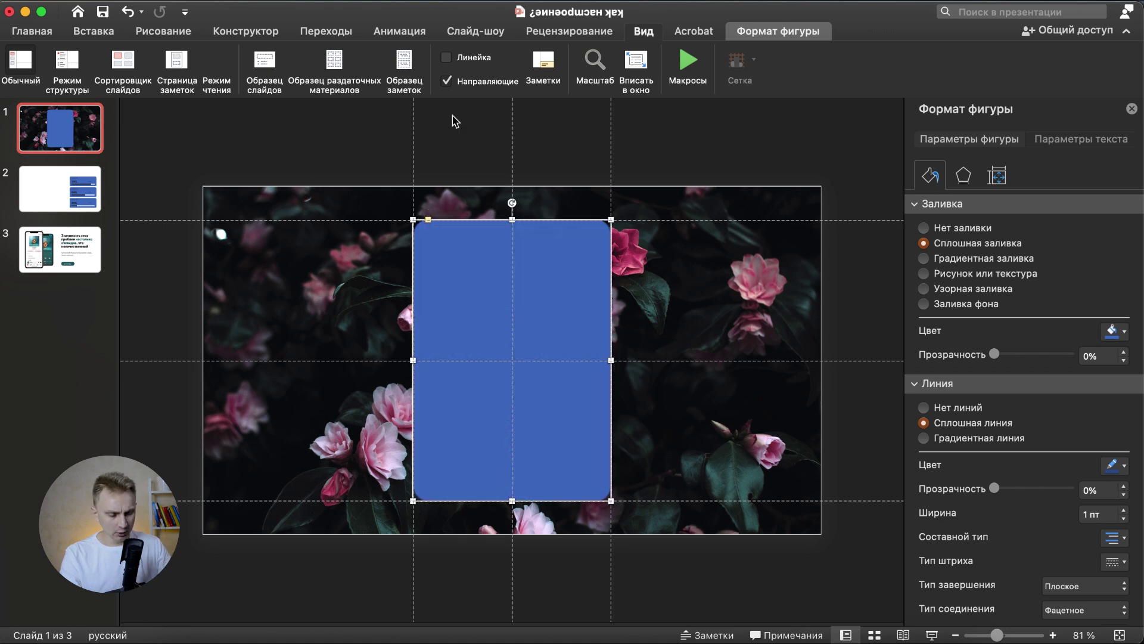
click(446, 81)
click(430, 130)
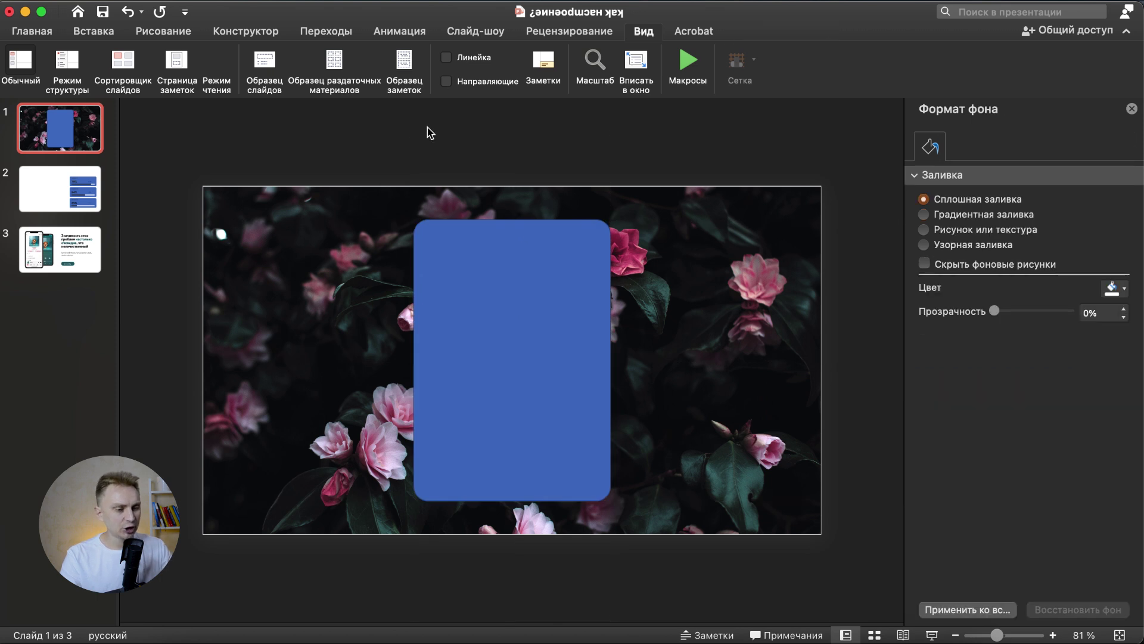
Step: Select the photo plus the blue rectangle and apply Merge Shapes > Fragment
click(294, 335)
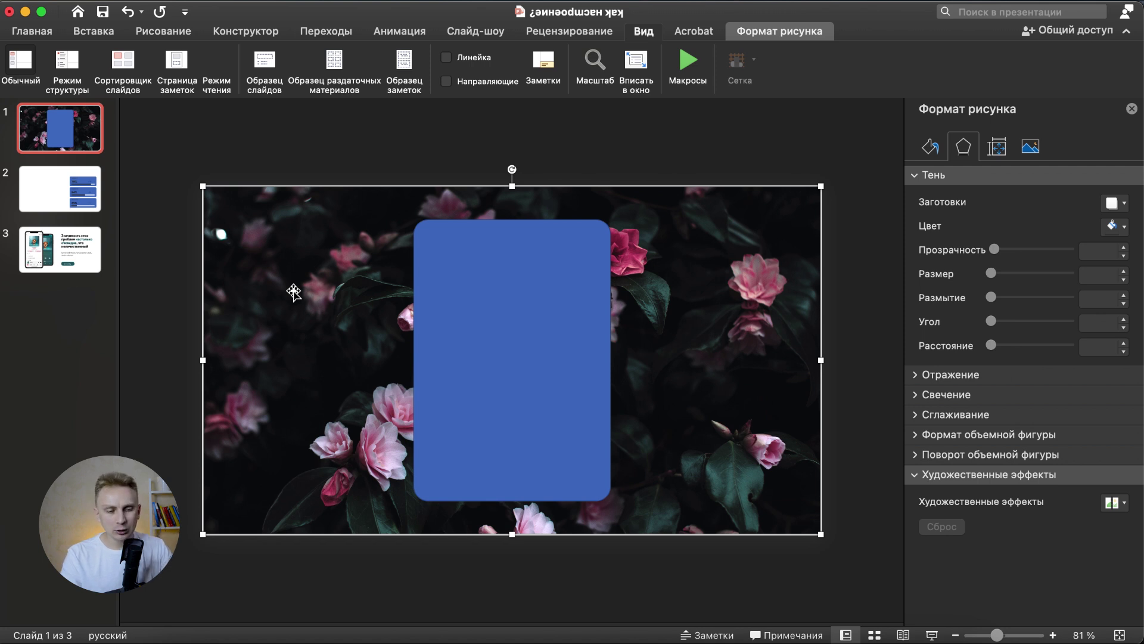
click(490, 321)
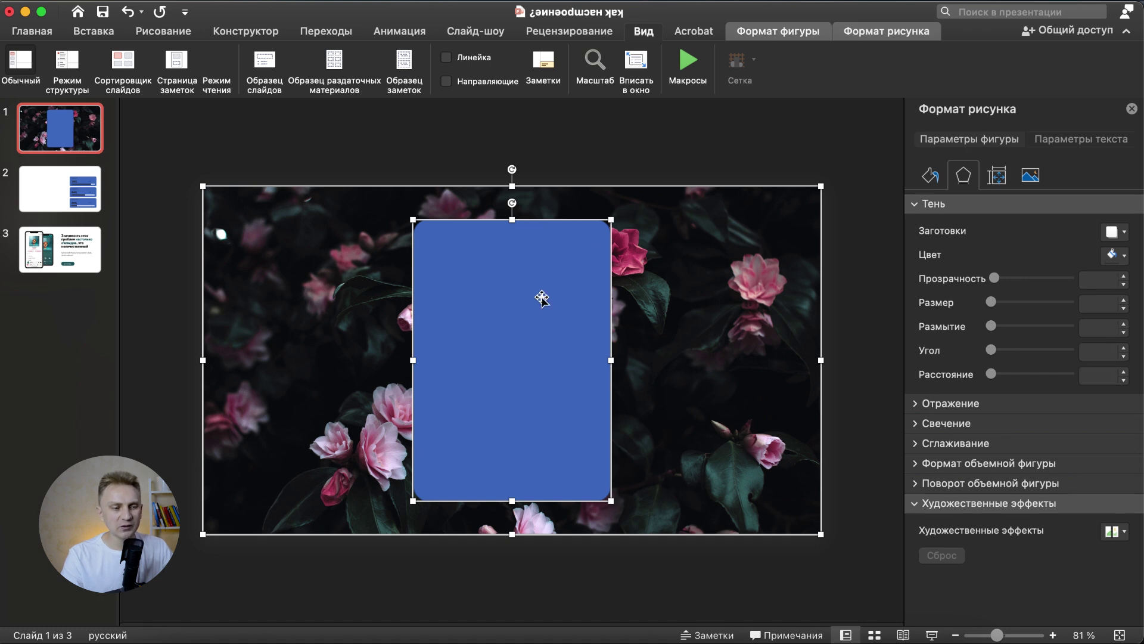
click(796, 28)
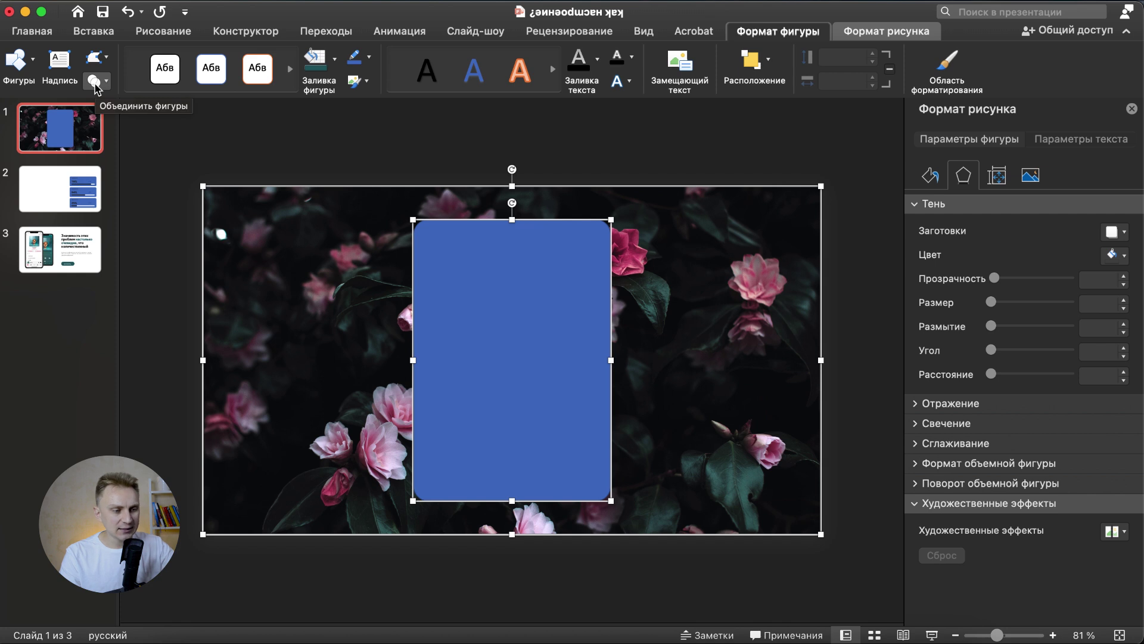
click(96, 83)
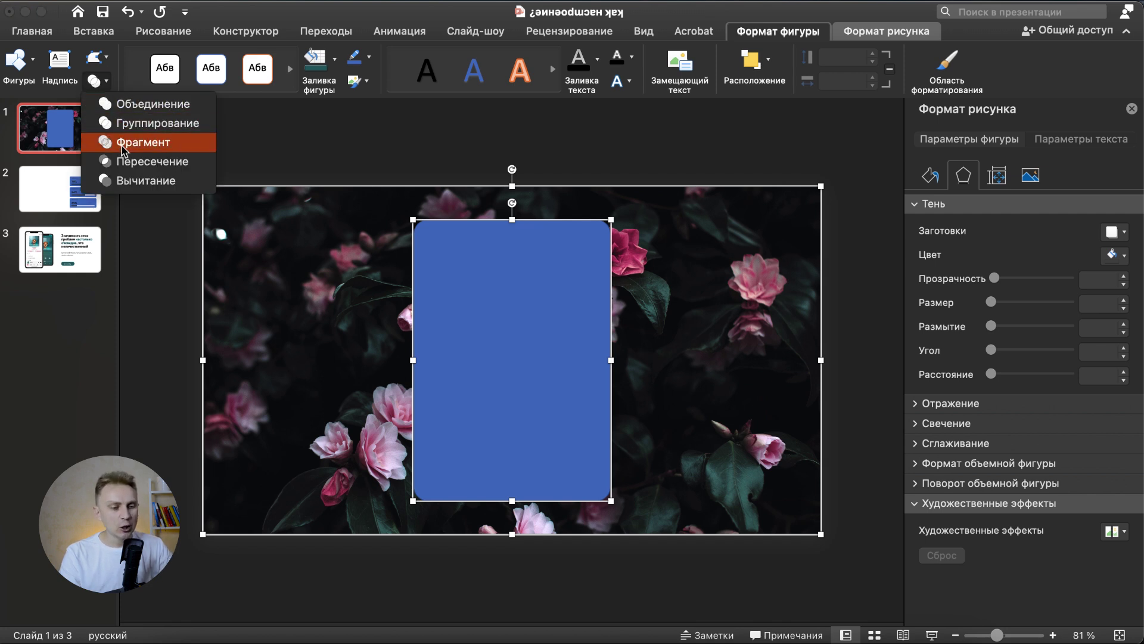
click(152, 161)
click(169, 253)
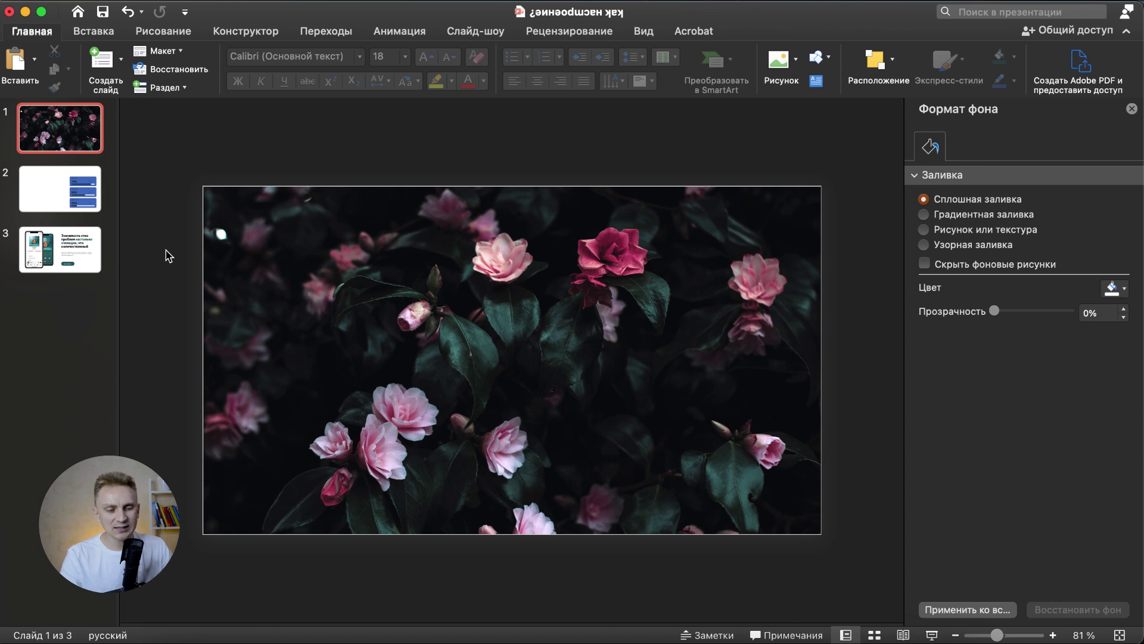
Step: Open Формат рисунка for the full-slide flower photo from its right-click menu
click(246, 271)
click(495, 332)
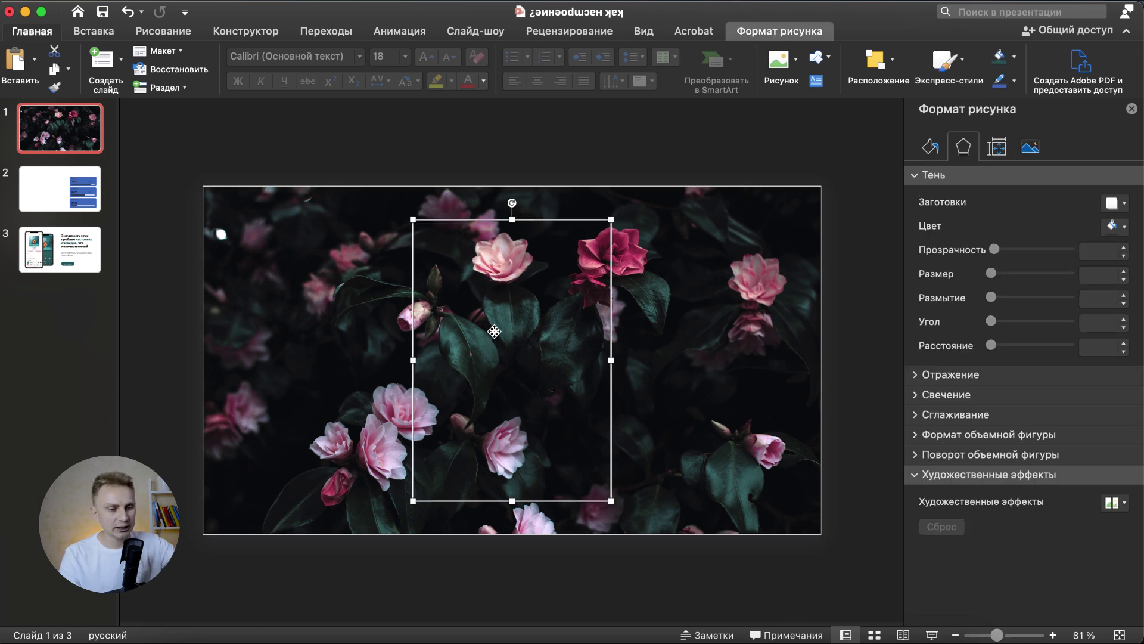
click(296, 271)
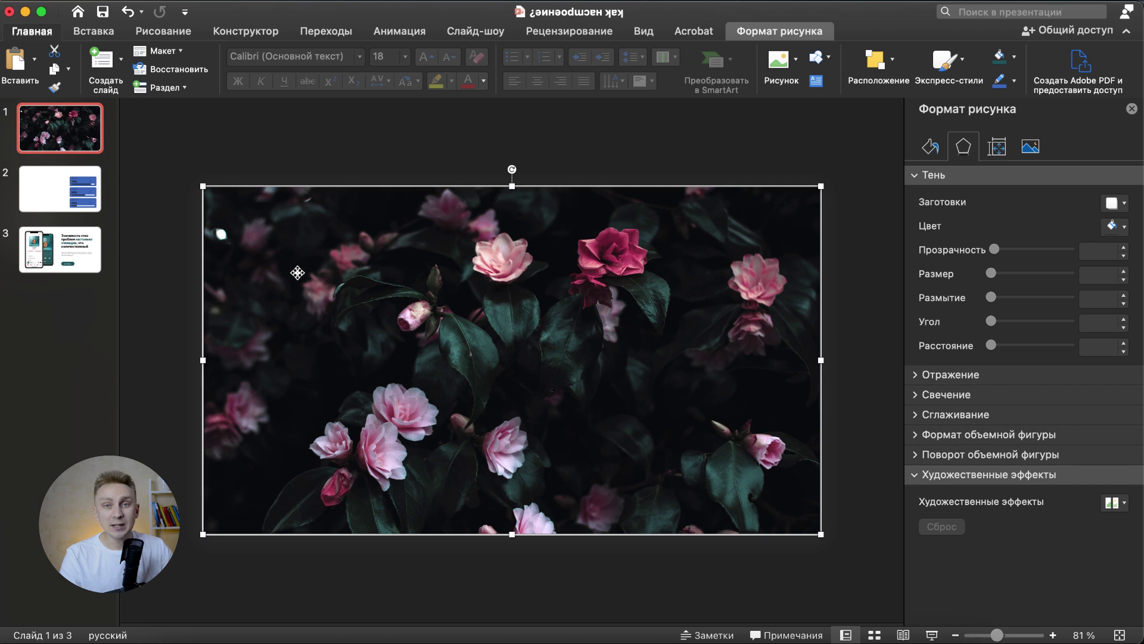
click(292, 149)
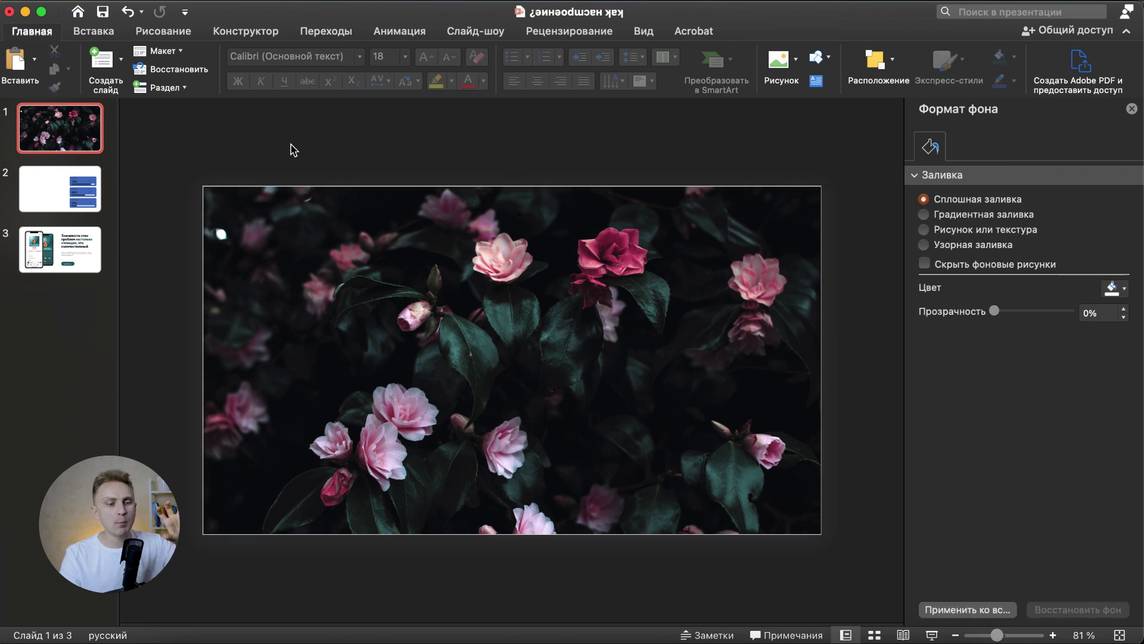
click(254, 303)
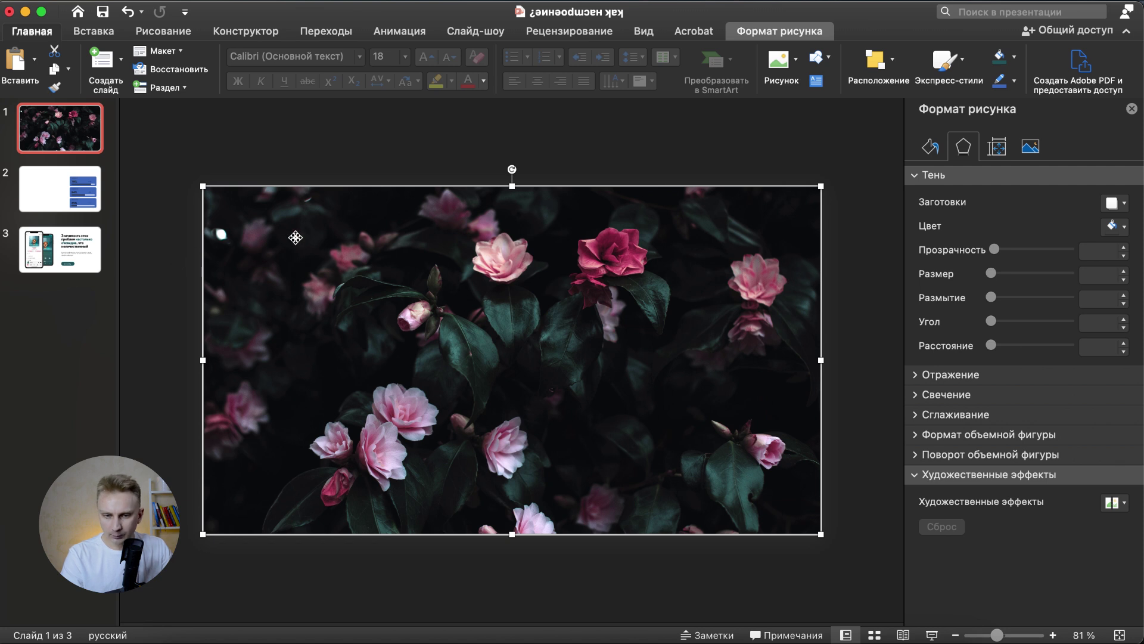
click(1131, 109)
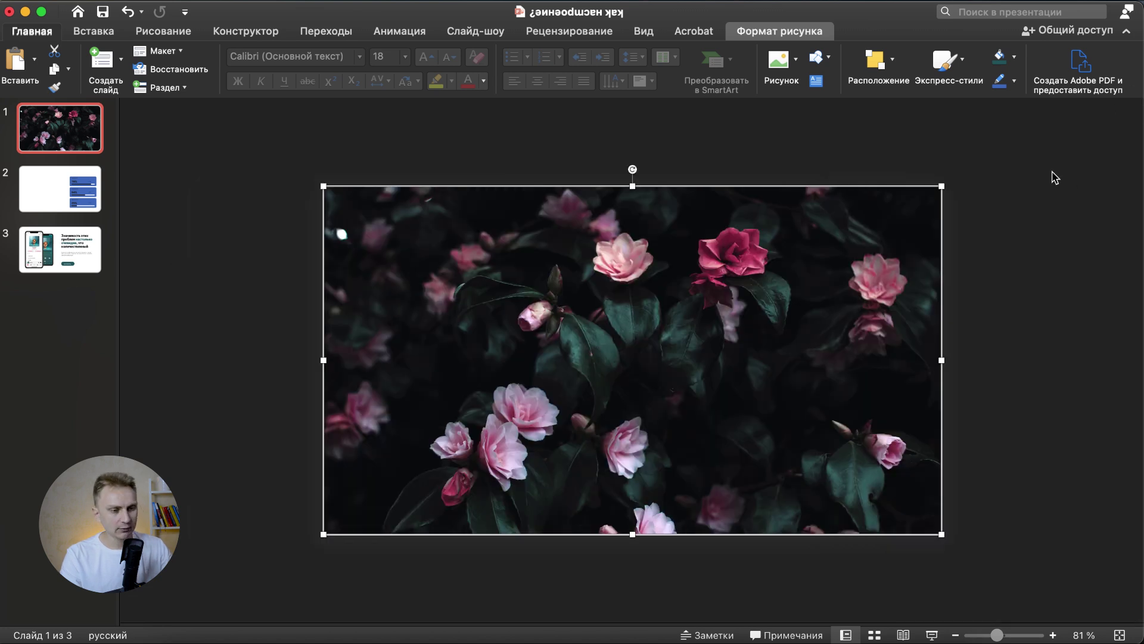
click(252, 177)
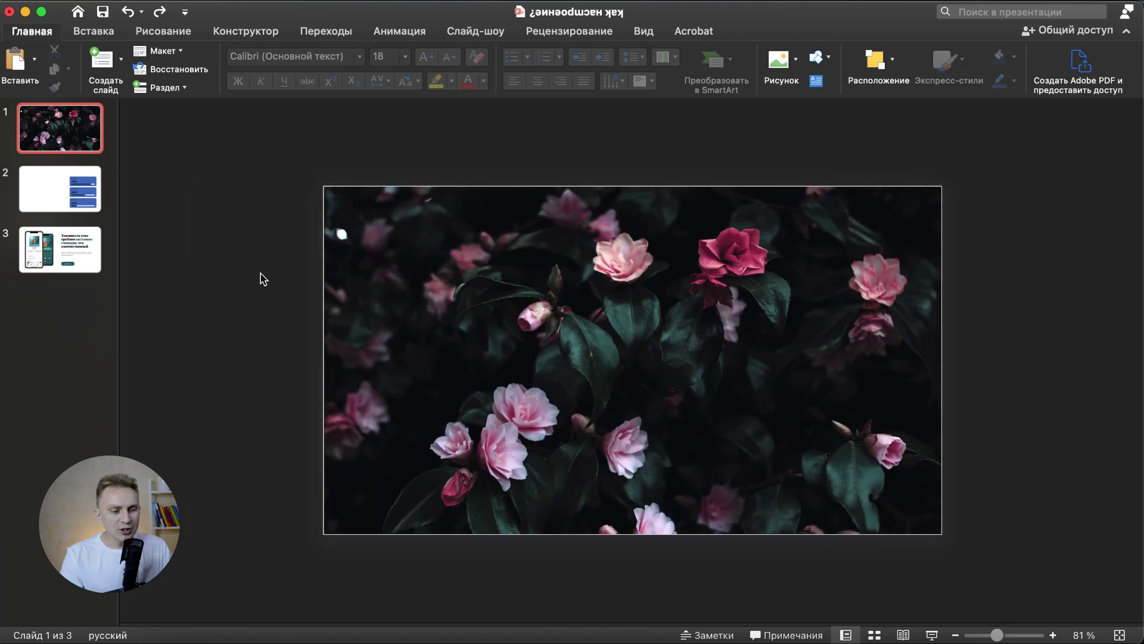
right_click(394, 270)
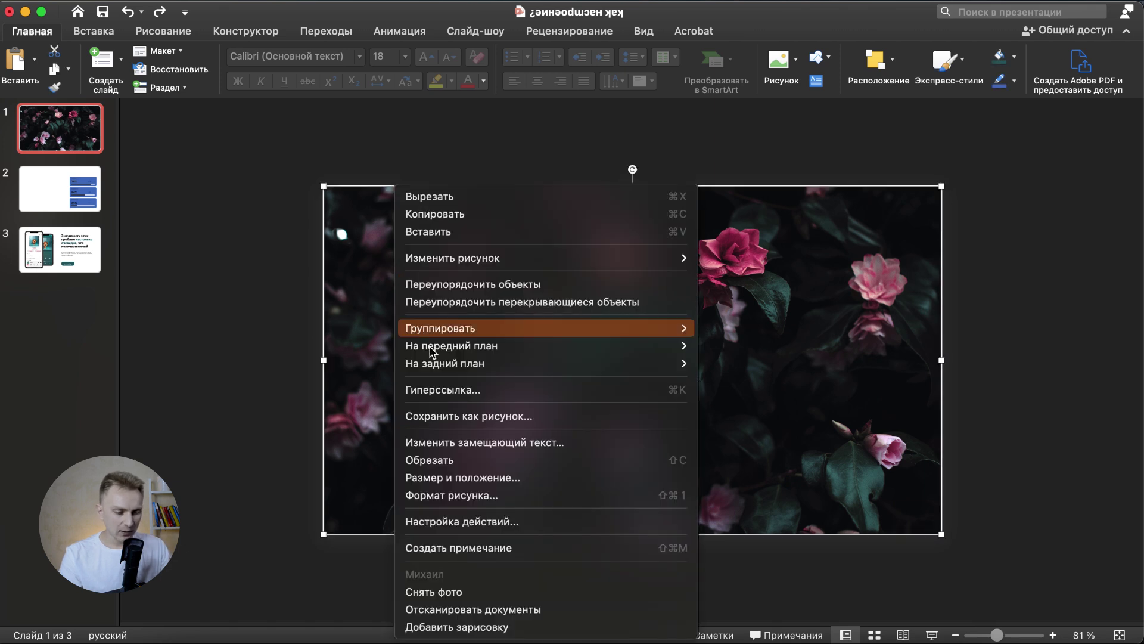
click(456, 495)
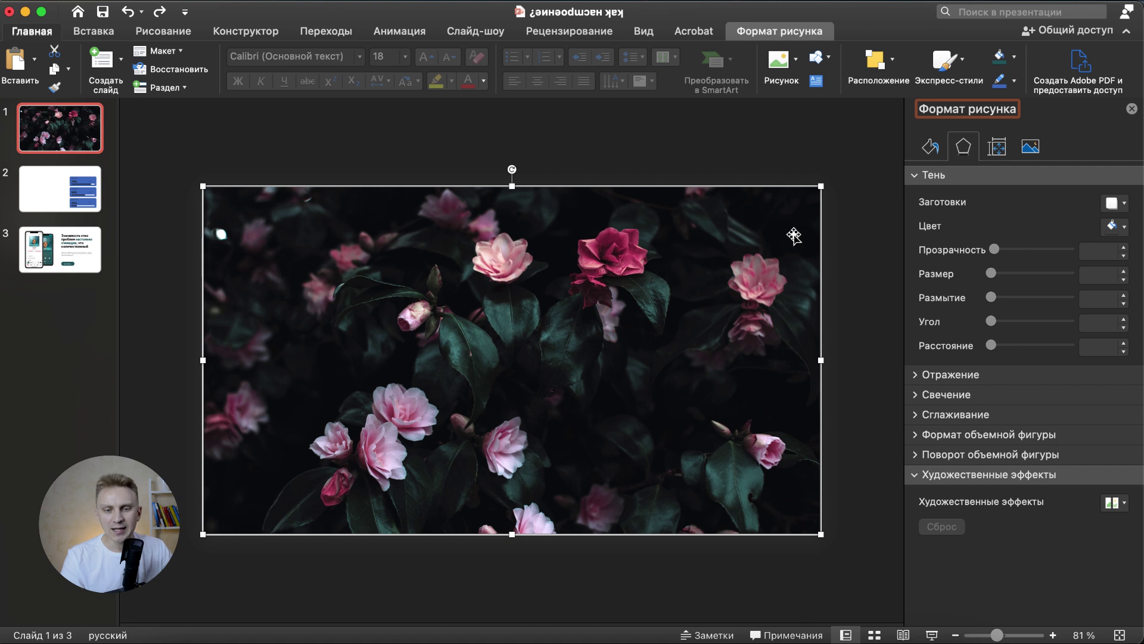
Step: Set the background photo's Яркость to -50% under Настройка рисунка
click(1031, 148)
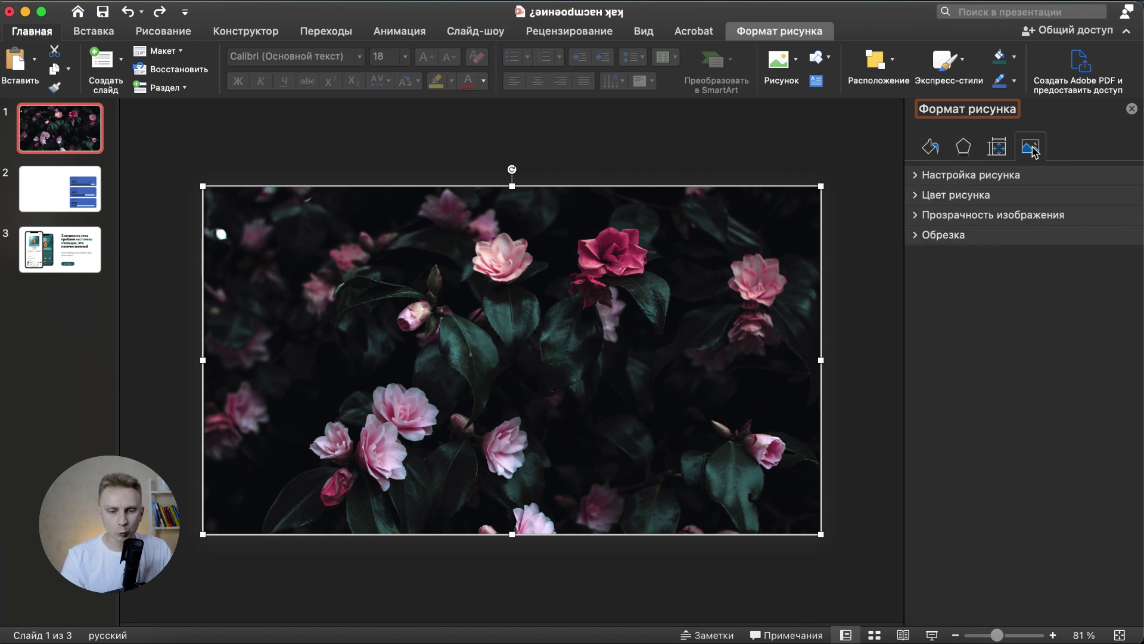
click(950, 176)
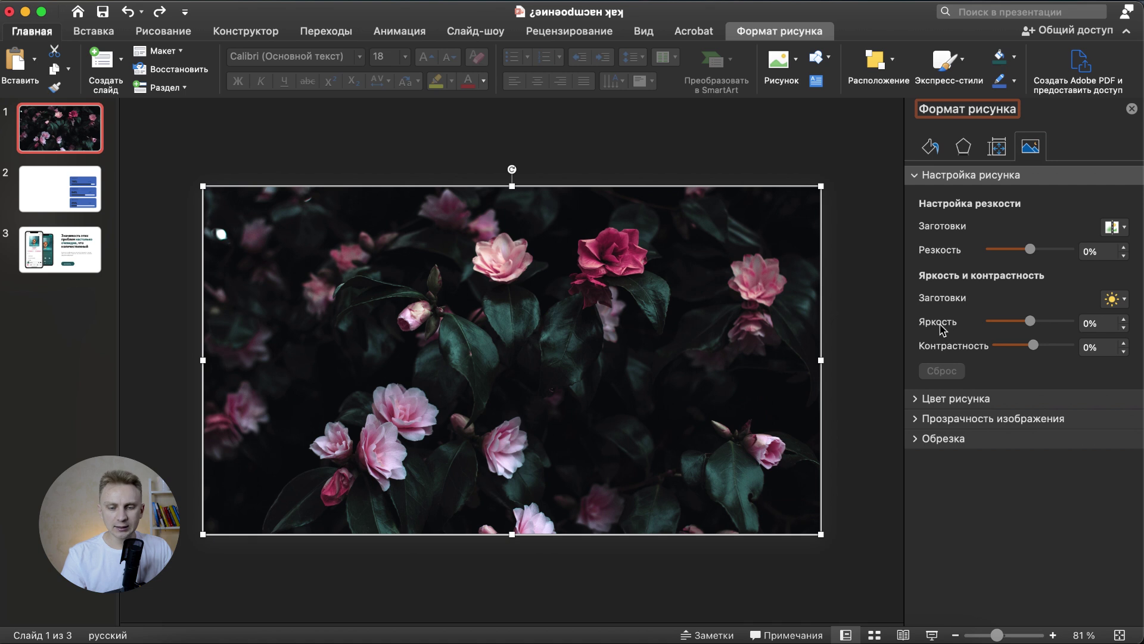
click(1109, 324)
text(-50)
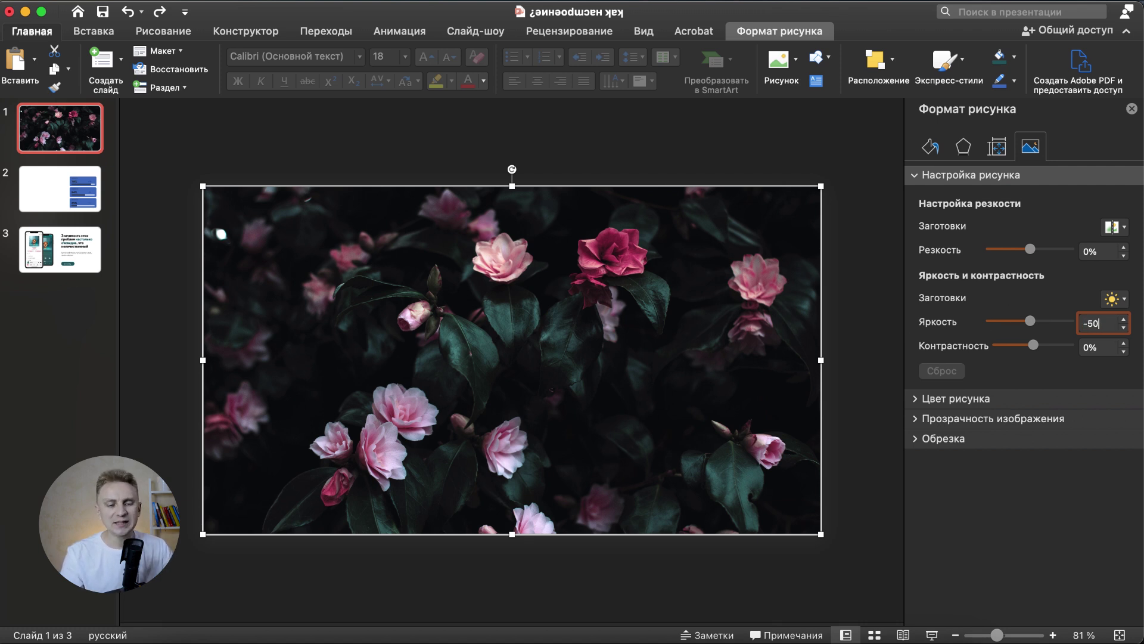
key(Return)
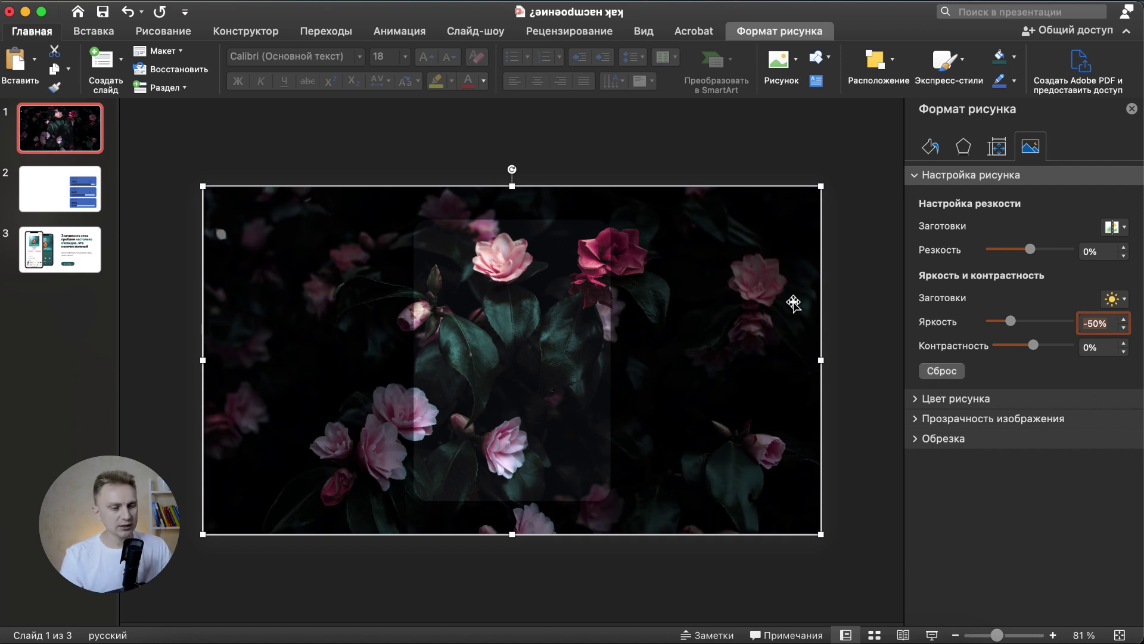
click(504, 310)
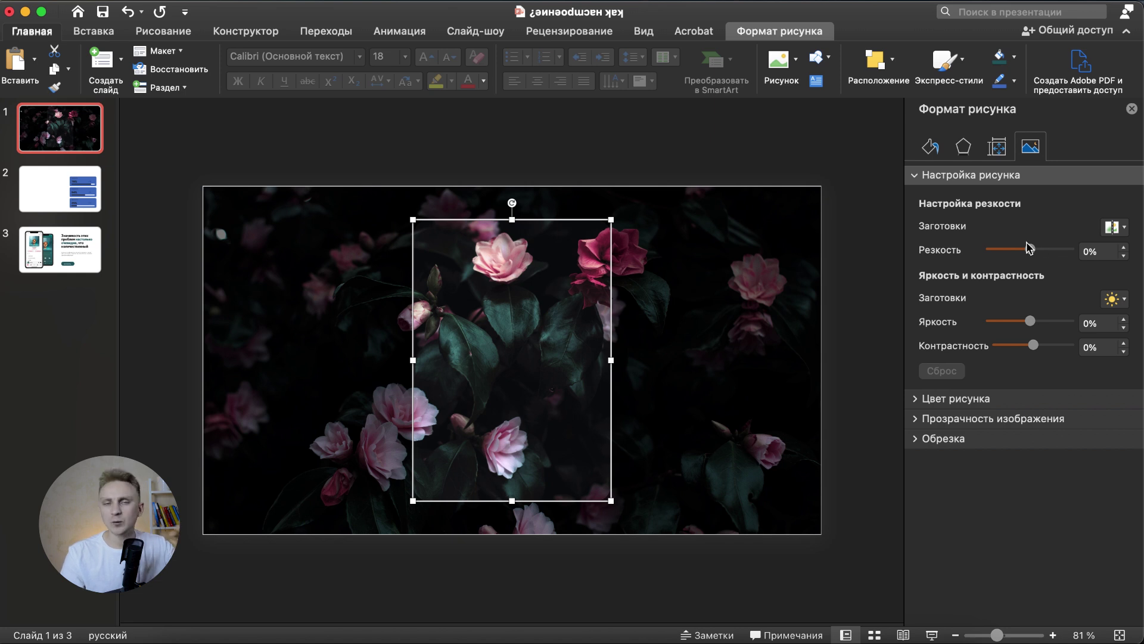
Step: Apply the Blur artistic effect to the centre photo piece with radius about 63
click(964, 148)
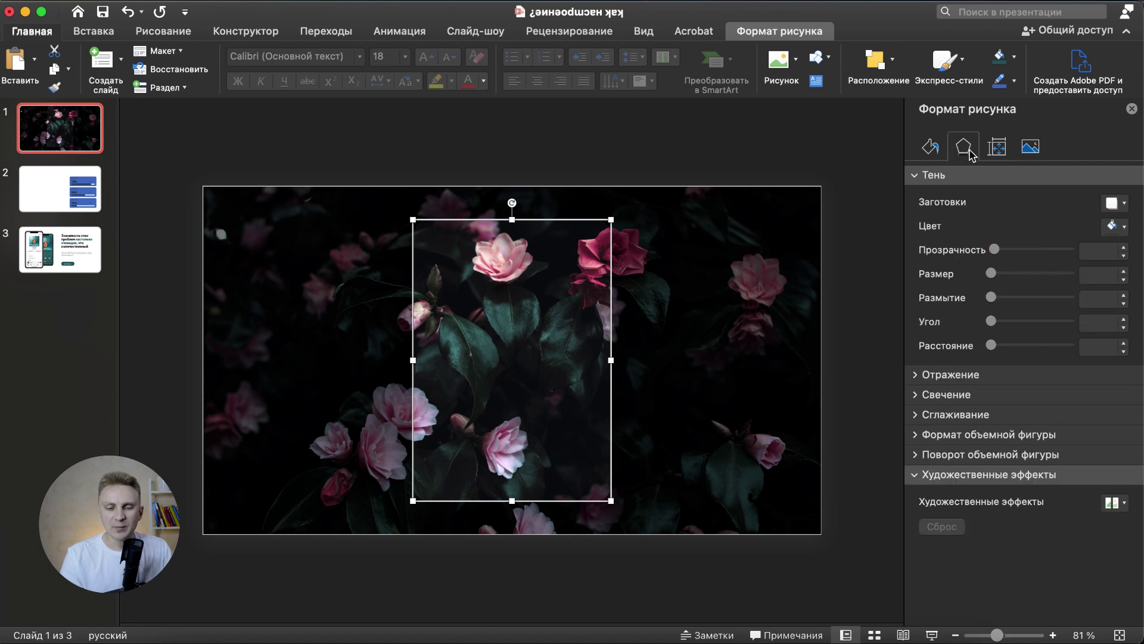
click(946, 176)
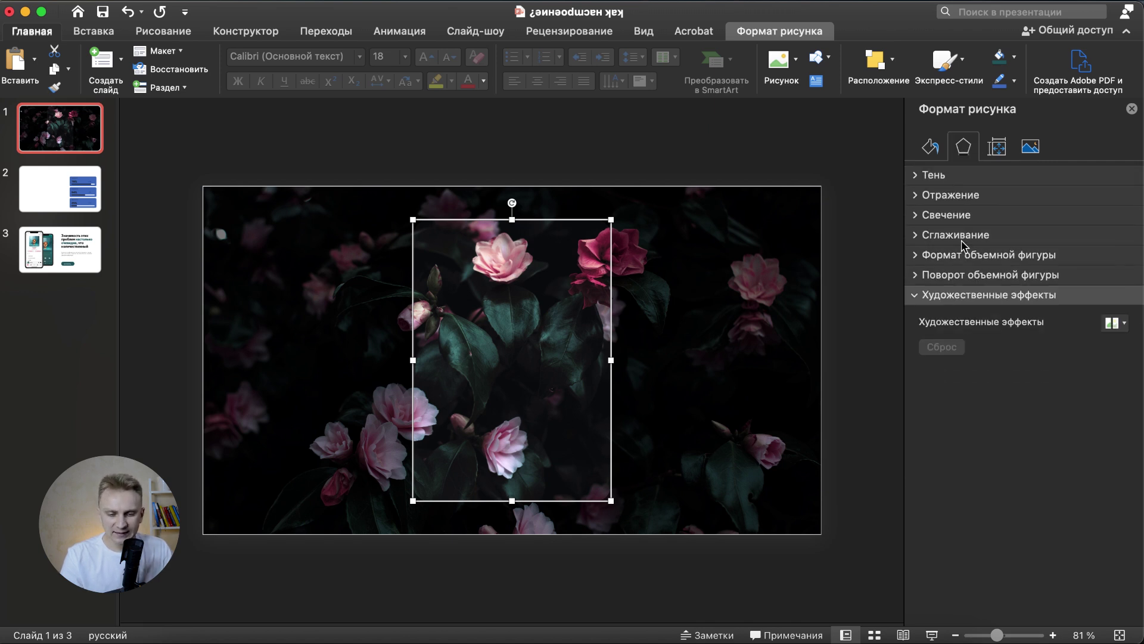
click(943, 295)
click(943, 295)
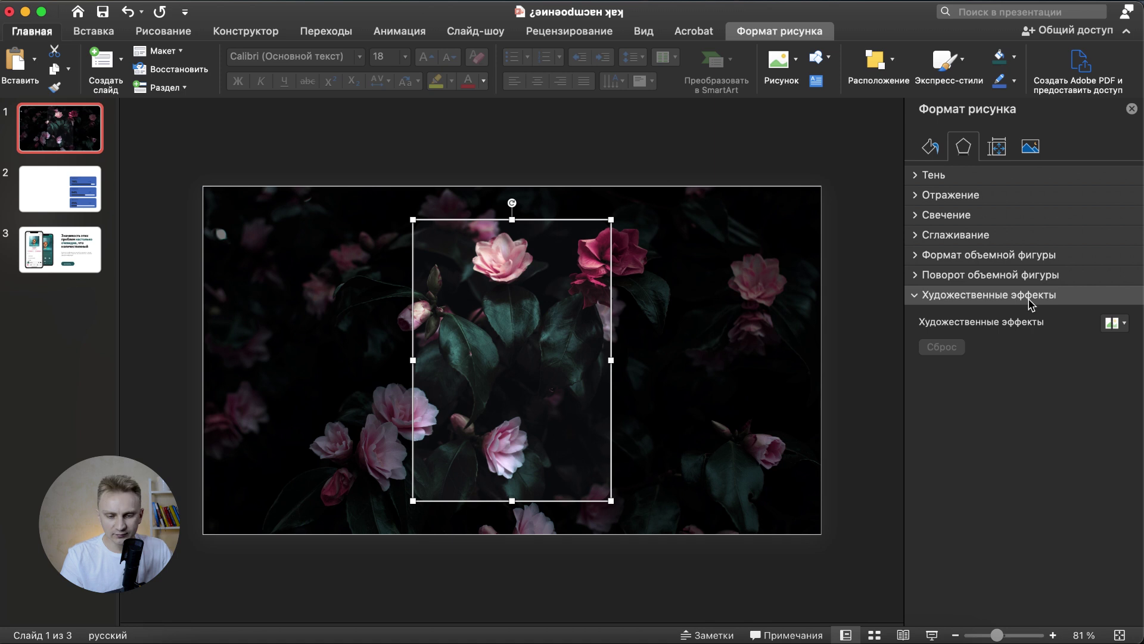
click(1124, 327)
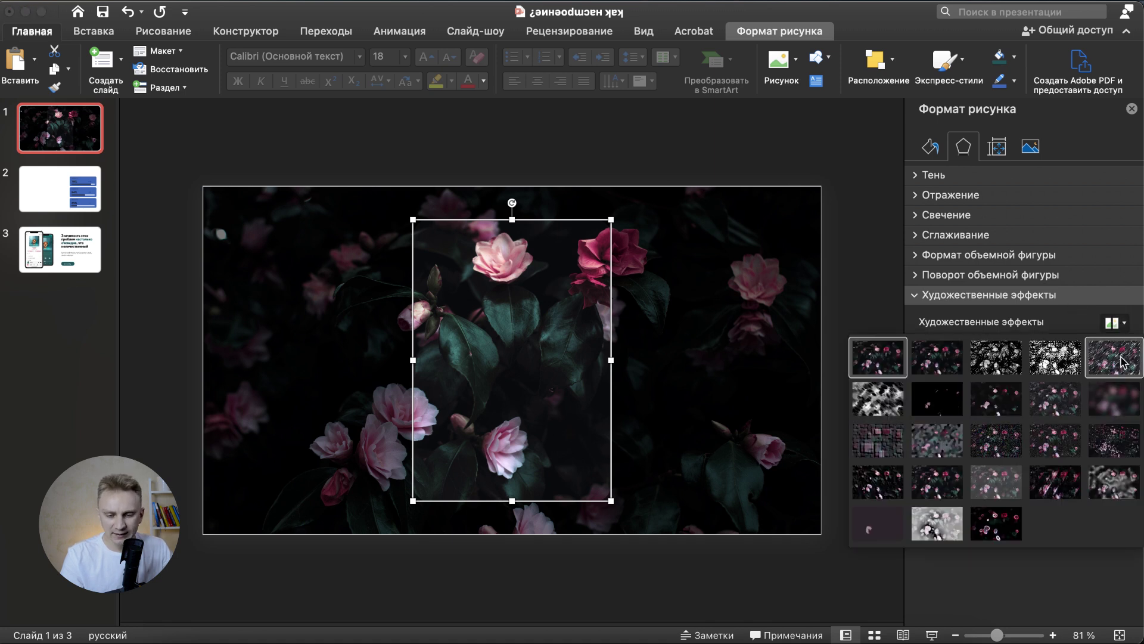
click(1121, 408)
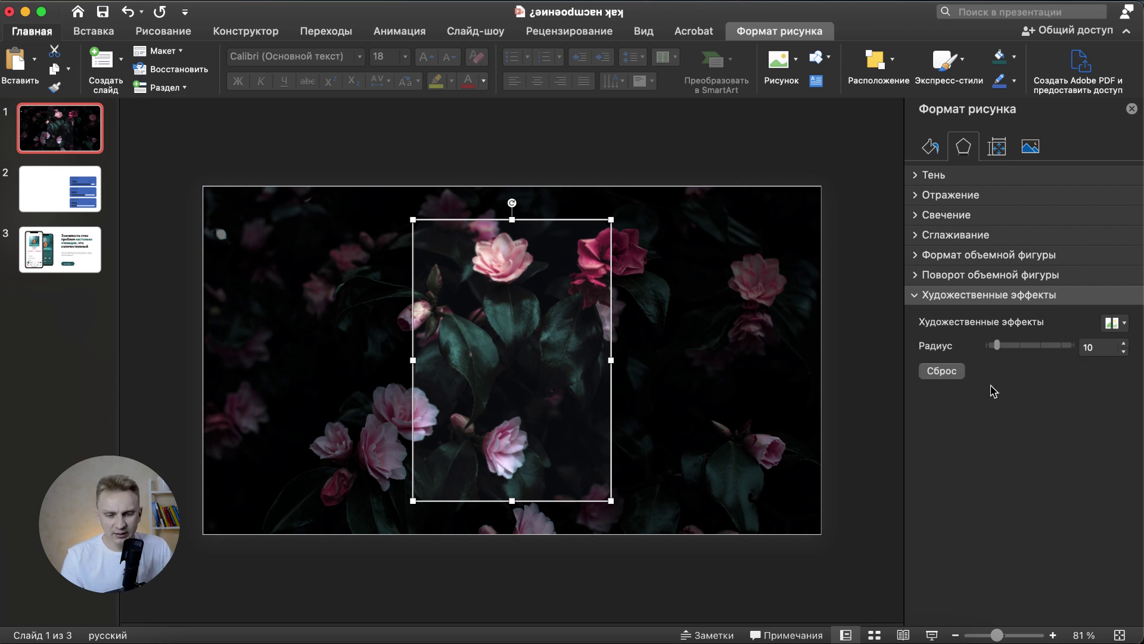
click(1033, 346)
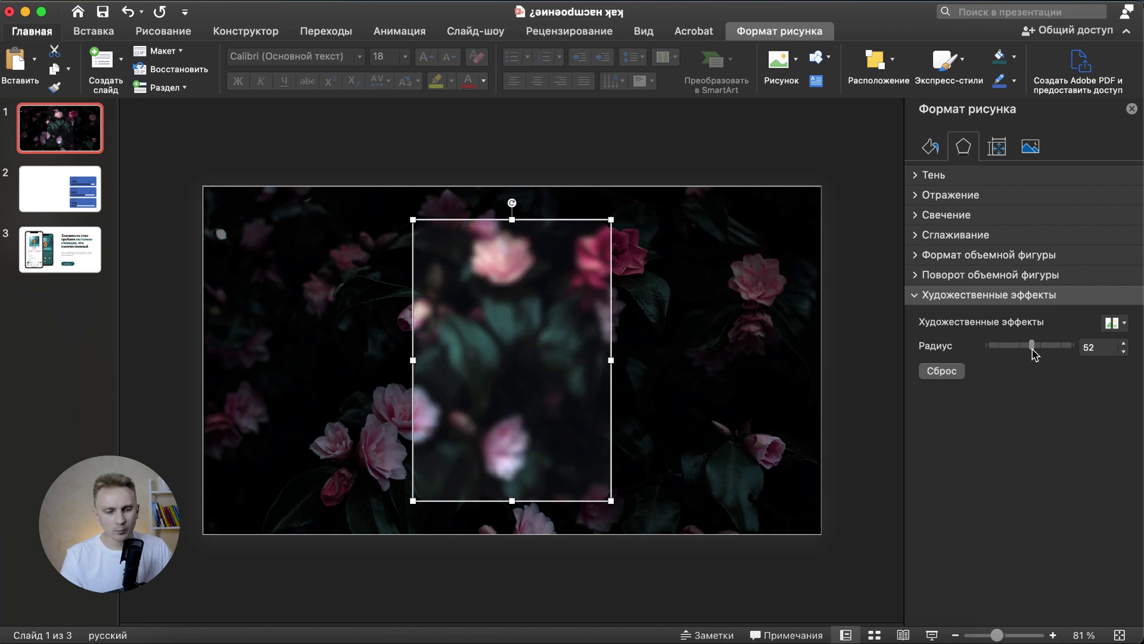
click(1041, 347)
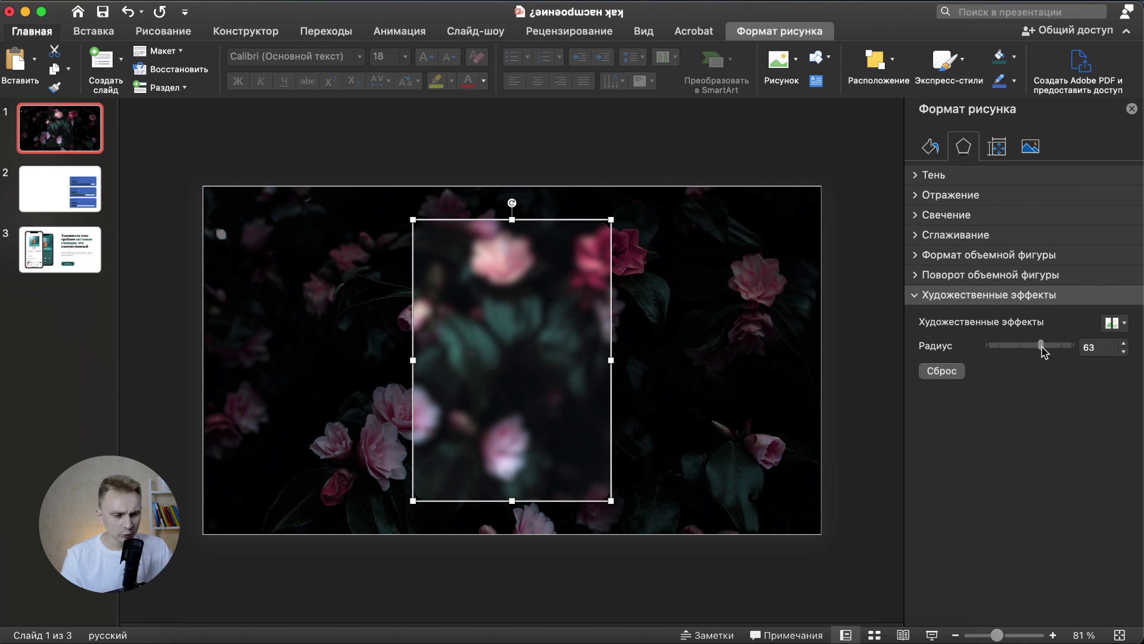
click(672, 205)
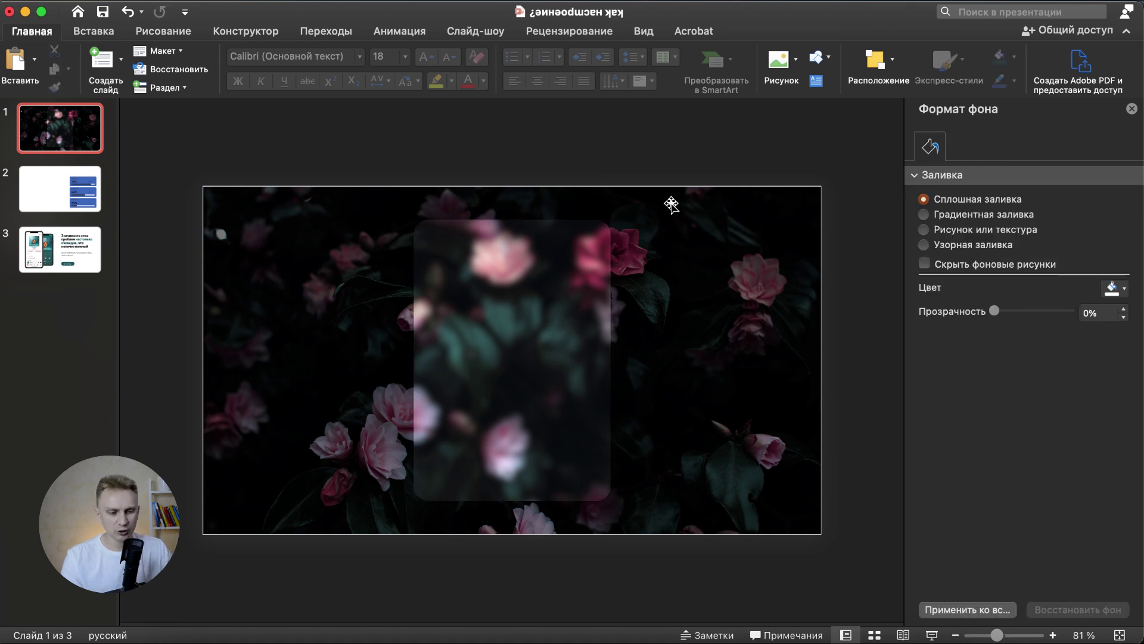
click(531, 419)
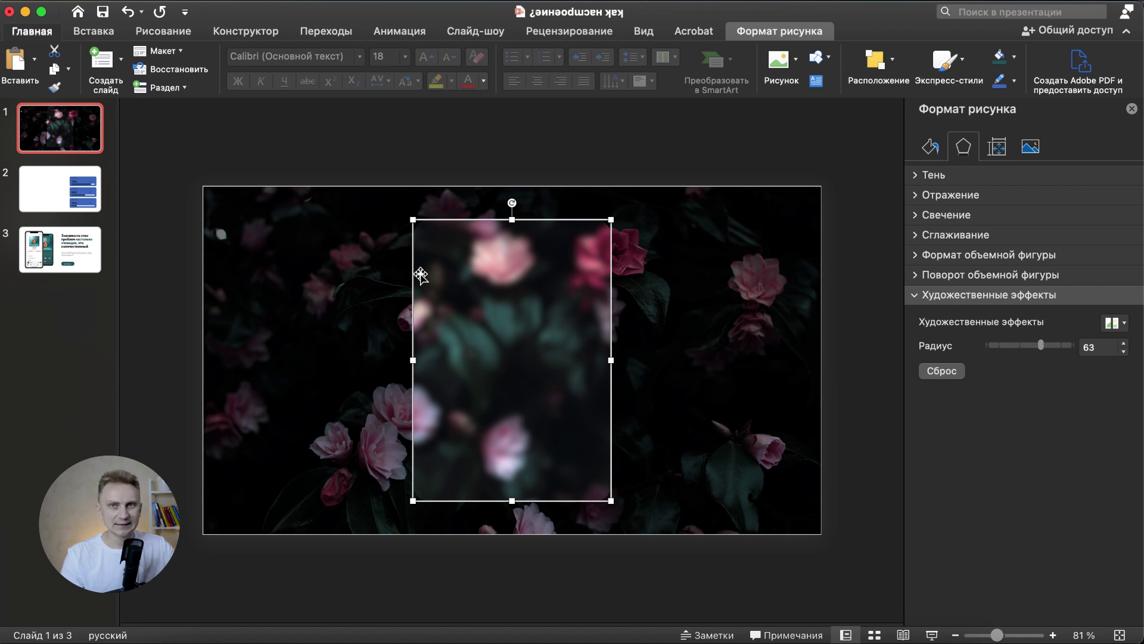
click(939, 297)
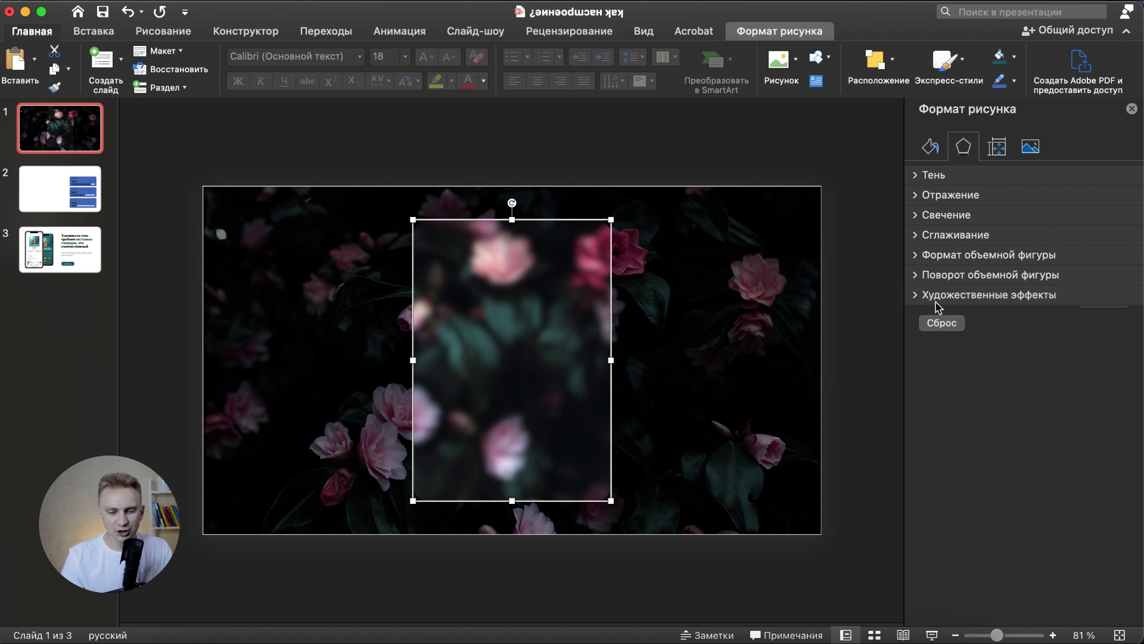
Step: Add a centred outer shadow to the card: 100% size, 34 pt blur, 93% transparency
click(940, 176)
click(1116, 203)
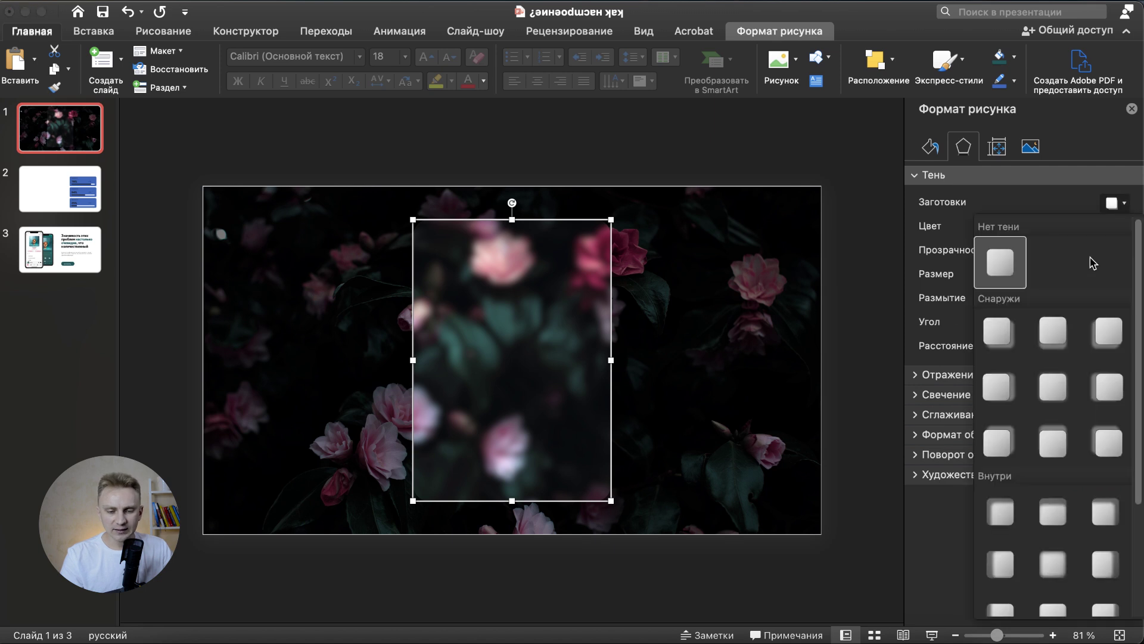
click(1051, 388)
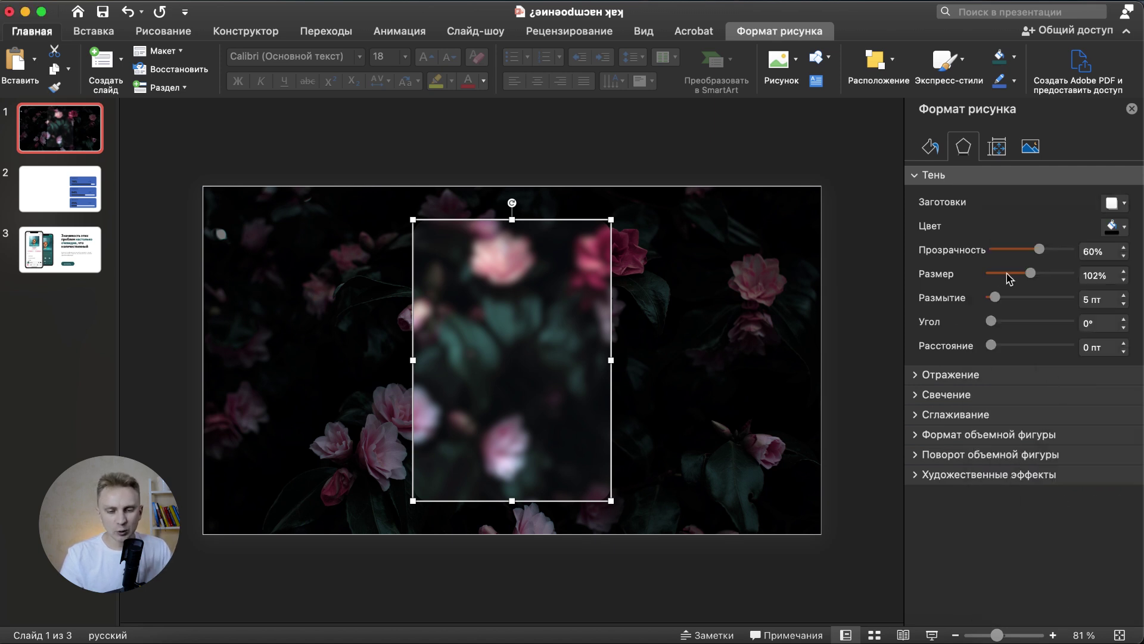
drag(1013, 299, 1010, 299)
click(1124, 279)
click(1124, 279)
drag(1043, 248, 1060, 254)
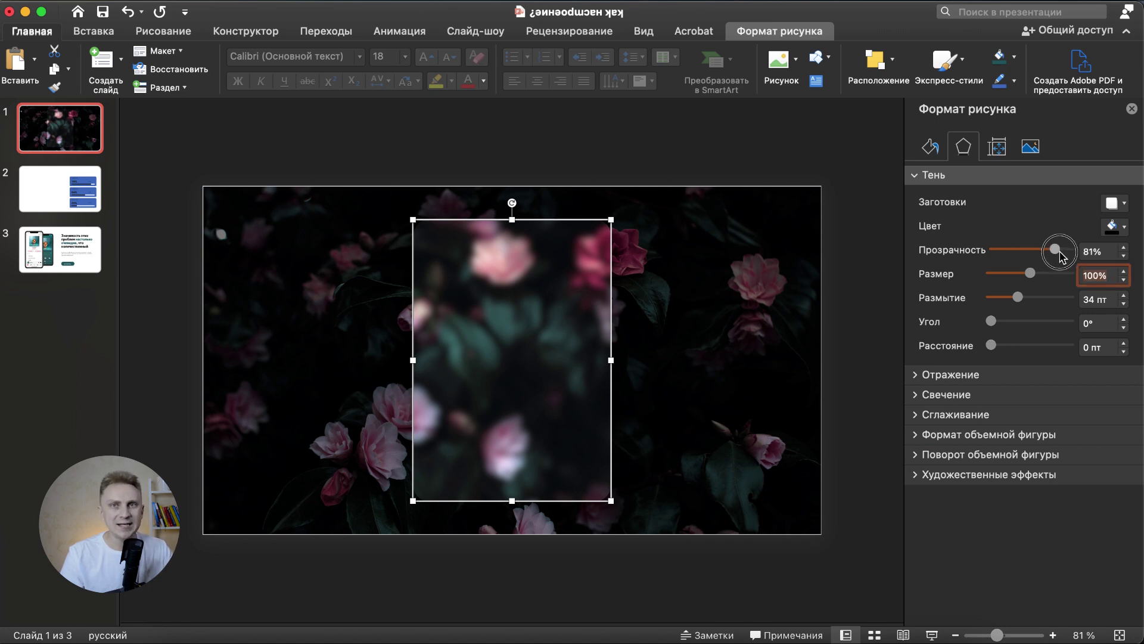
drag(1061, 256, 1062, 257)
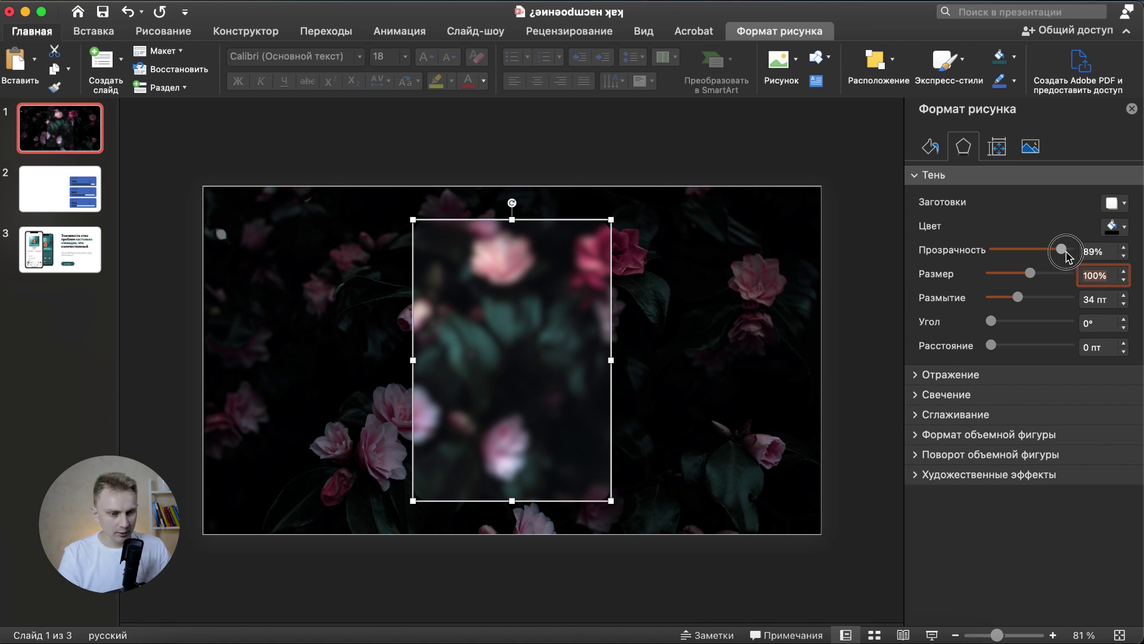
drag(1065, 256, 1068, 255)
click(698, 132)
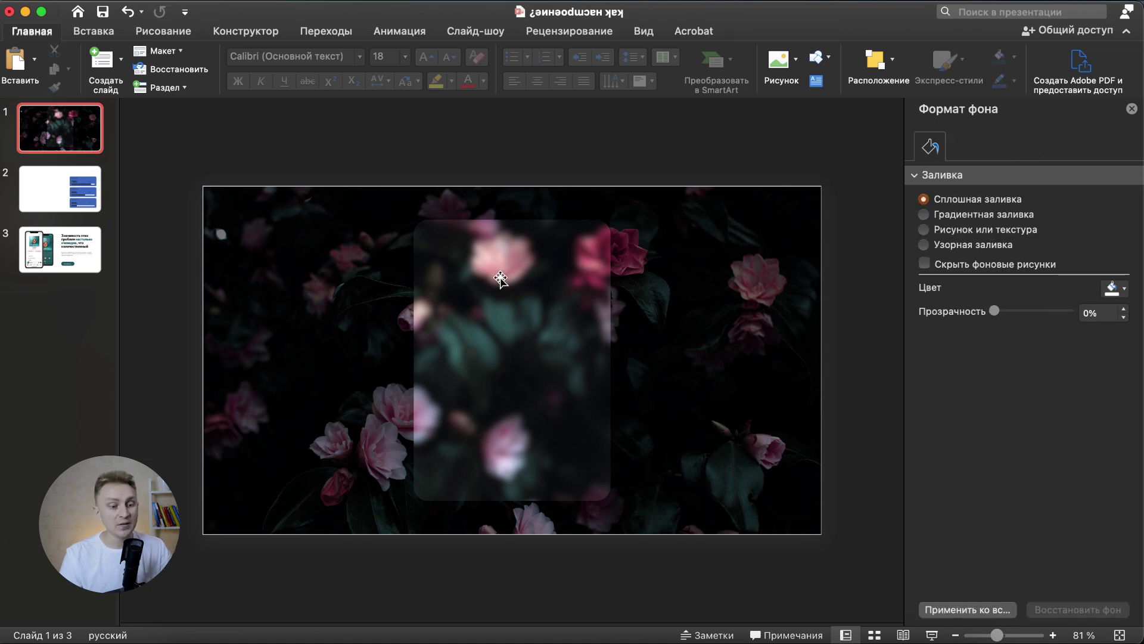
click(501, 304)
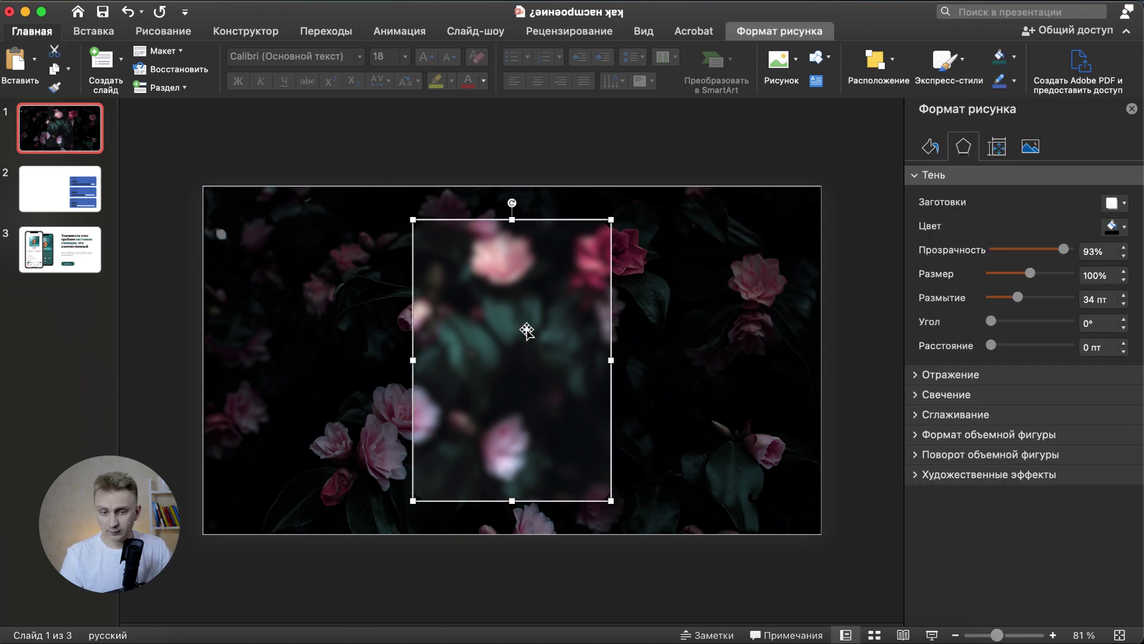
click(1030, 148)
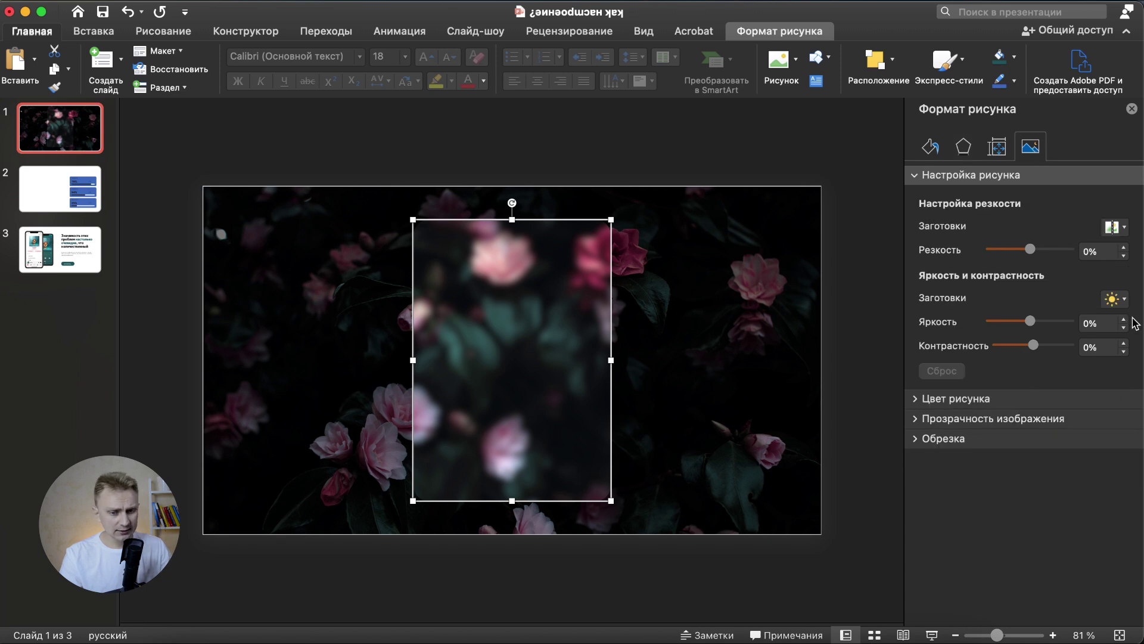
Step: Enter 10 in the blurred card's Яркость field for 10% brightness
click(1089, 323)
text(62)
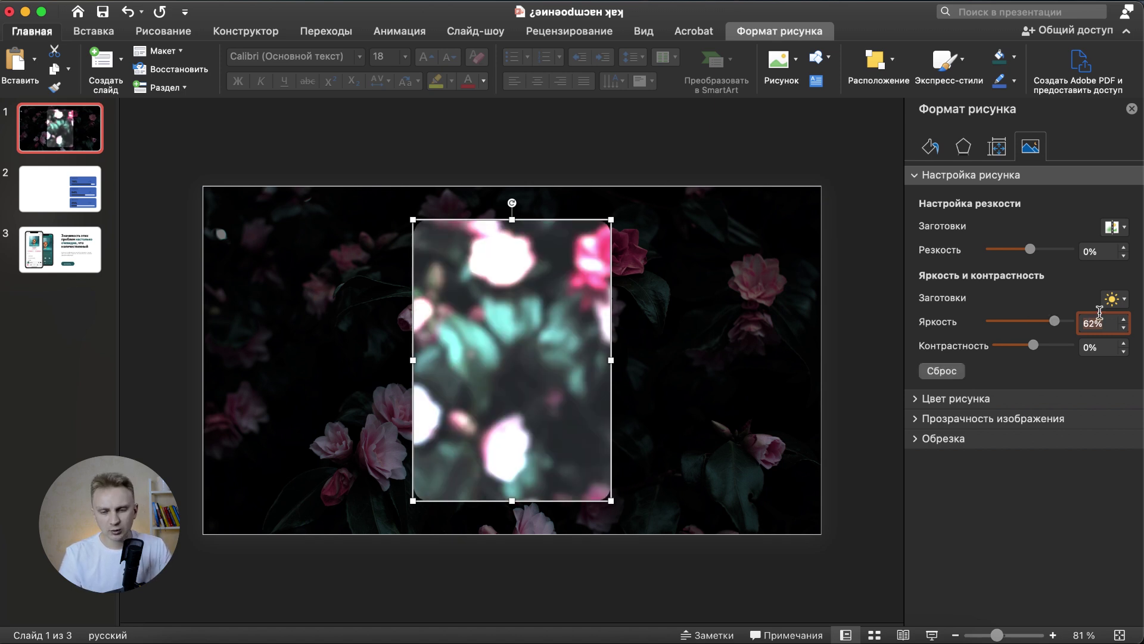
double_click(1112, 323)
text(10)
key(Return)
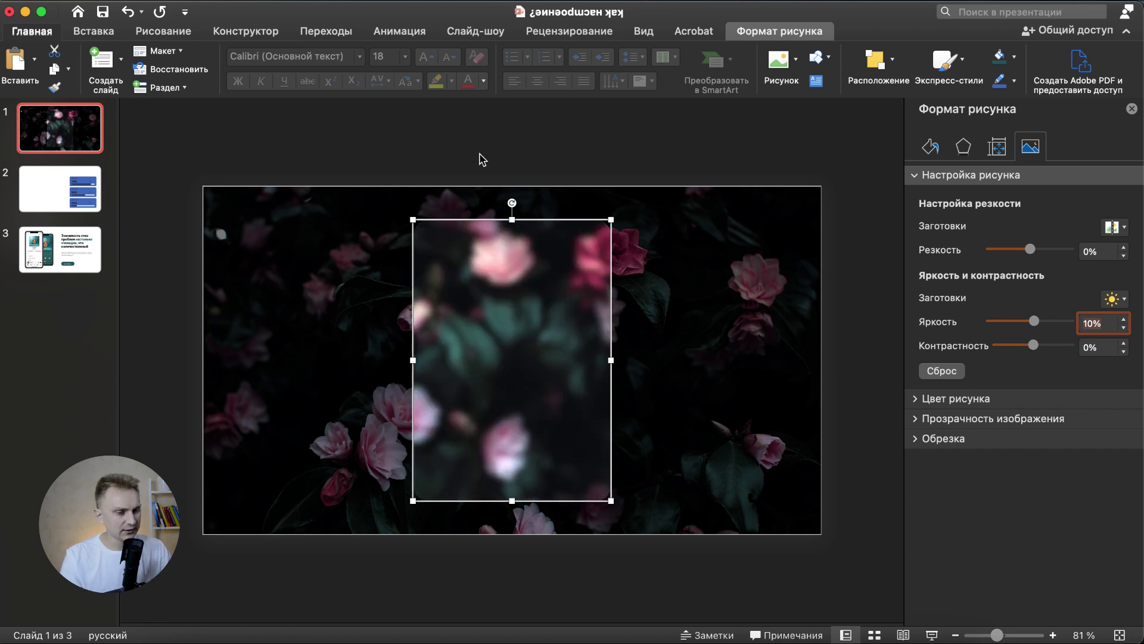
click(322, 137)
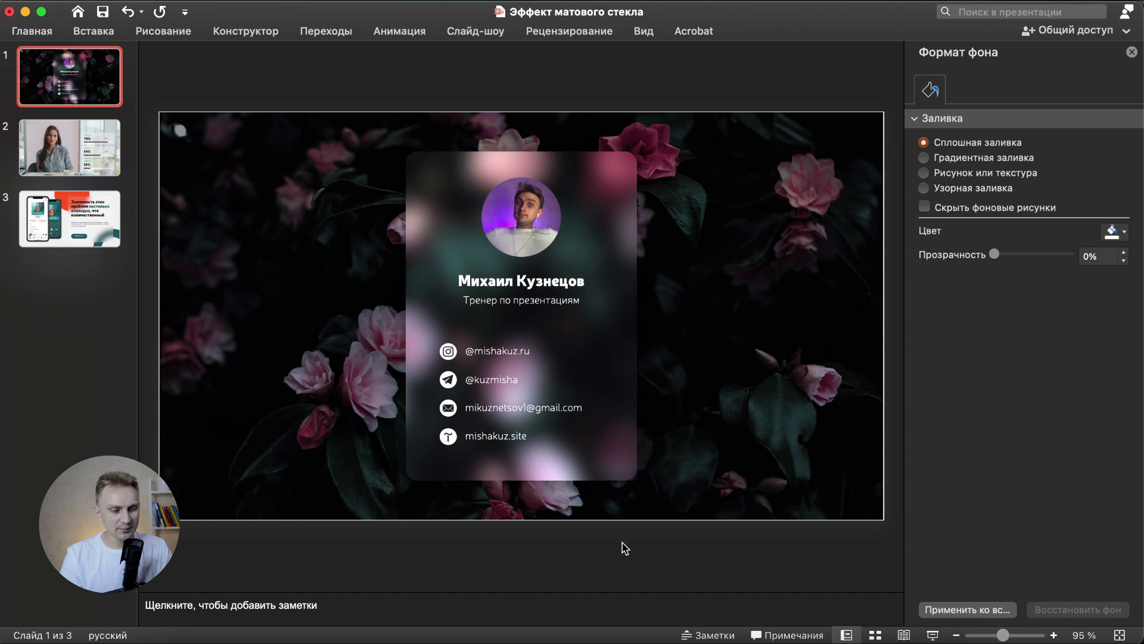
Step: Delete the avatar photo and contact text boxes from the frosted card
drag(625, 548, 371, 150)
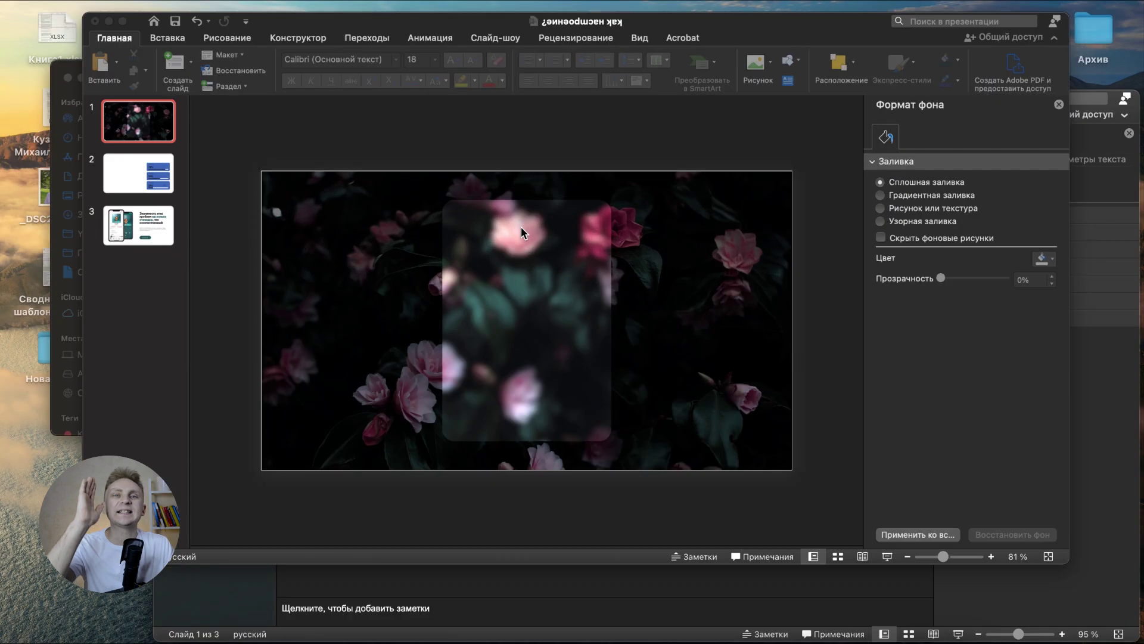
key(super+v)
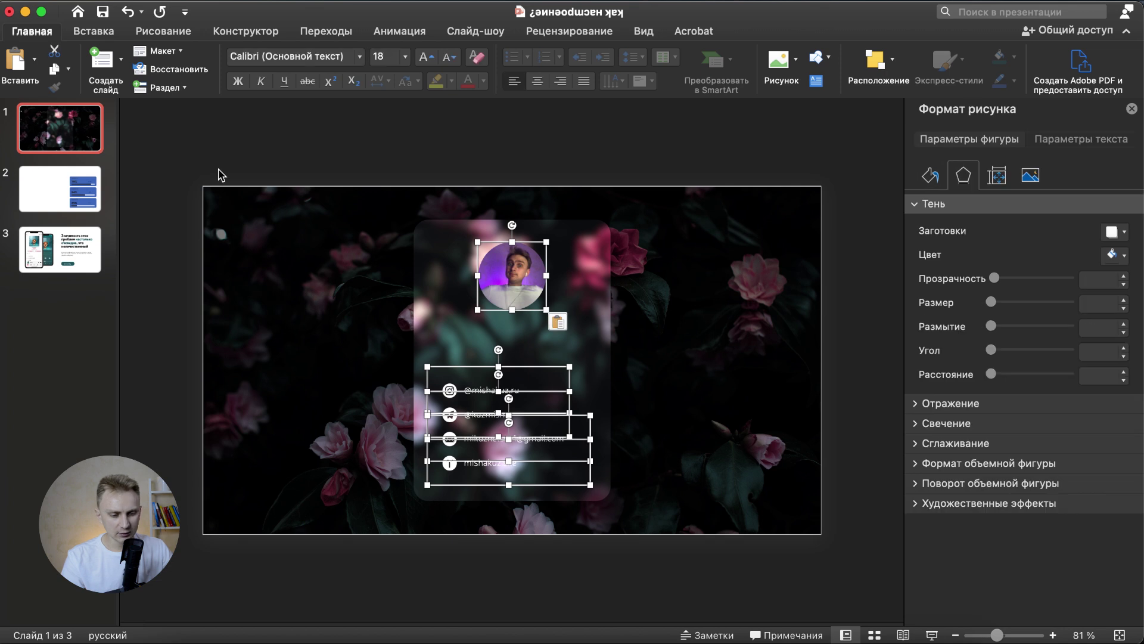
click(225, 244)
drag(603, 565, 389, 228)
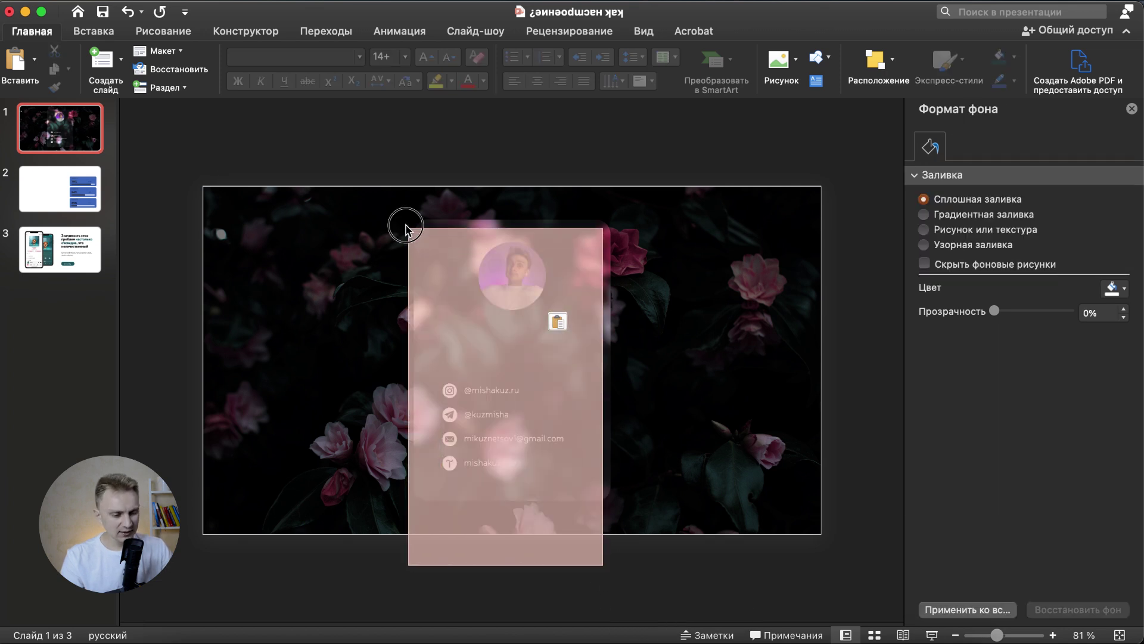
key(Delete)
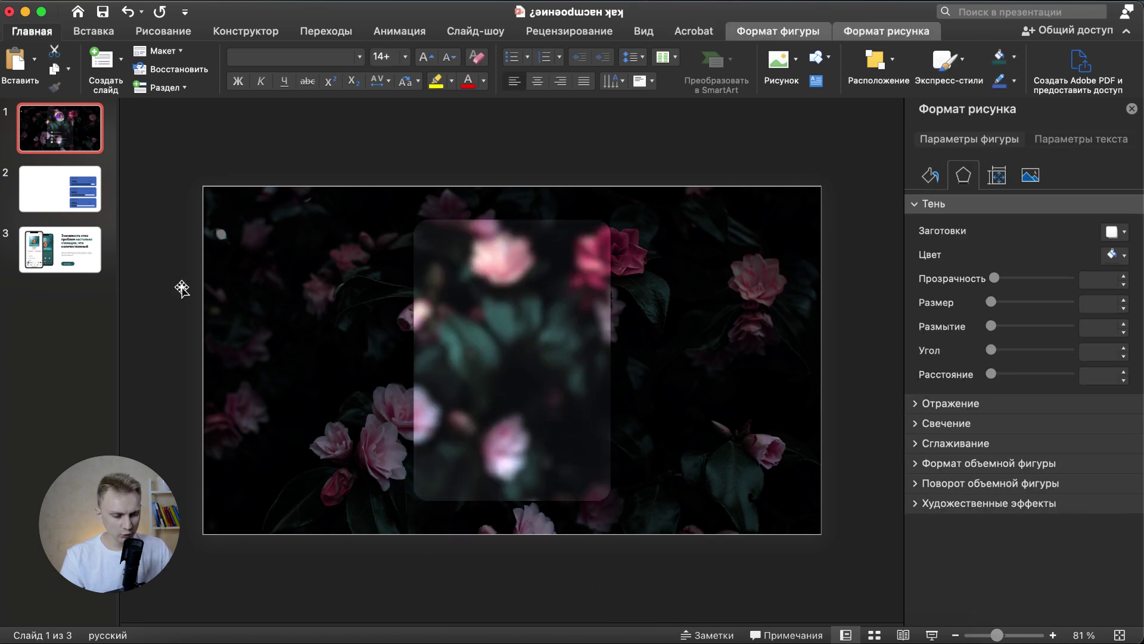
click(177, 297)
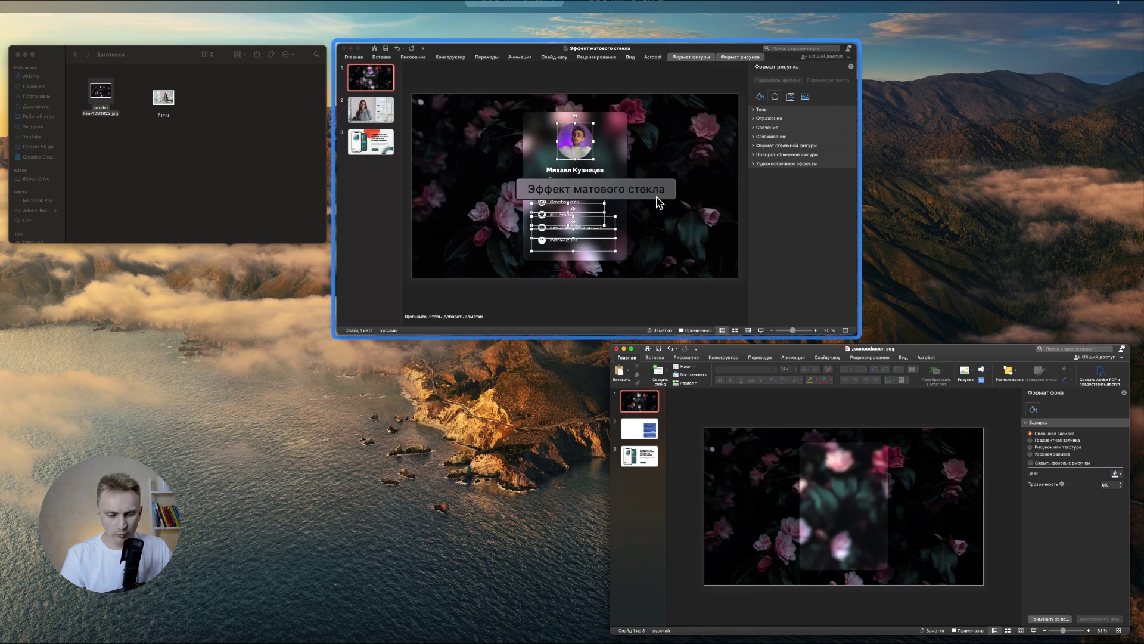
Step: Copy the avatar photo, name and 'Тренер по презентациям' title onto slide 1's card, then go to slide 2
click(515, 289)
shift+click(515, 290)
shift+click(508, 300)
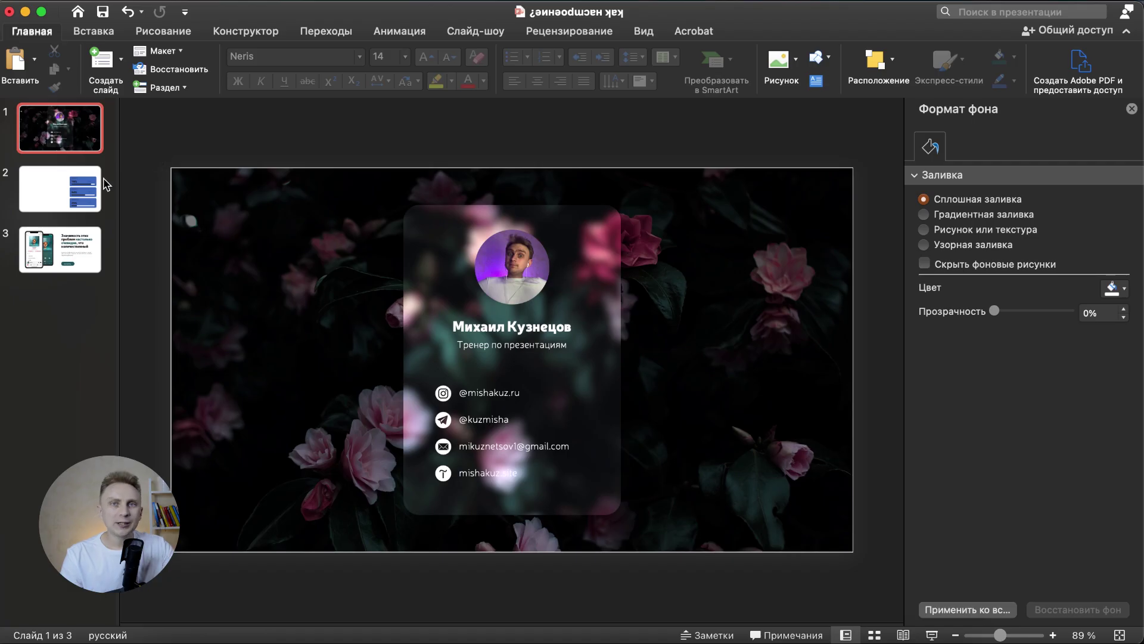
key(Down)
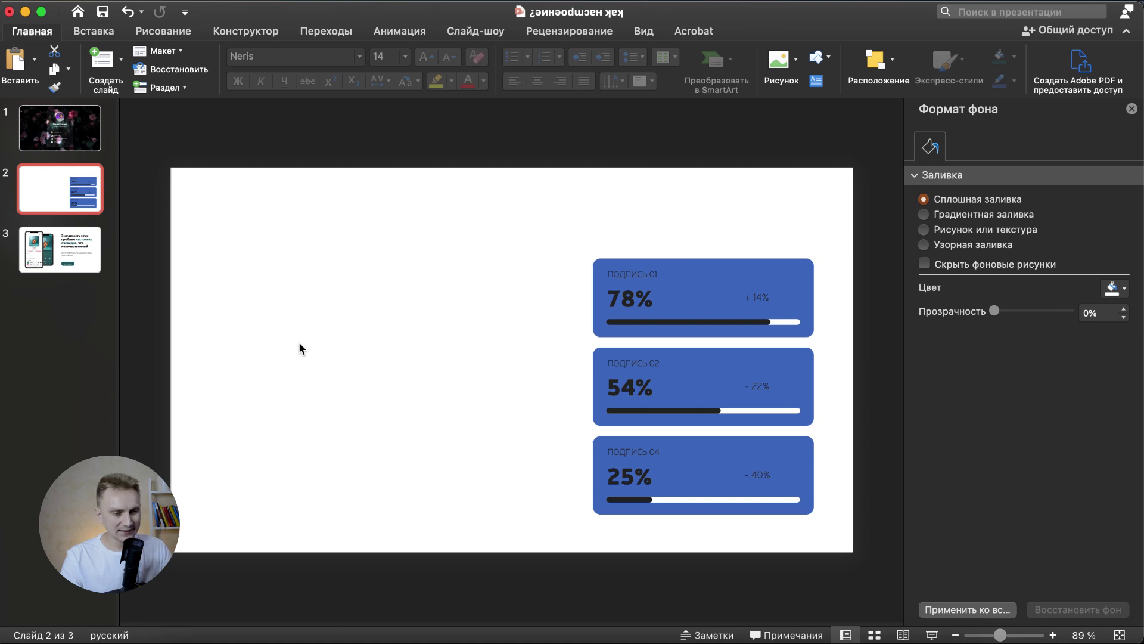
Step: Drag the office photo 2.png from the image folder onto slide 2
key(ctrl+Up)
click(273, 242)
click(426, 183)
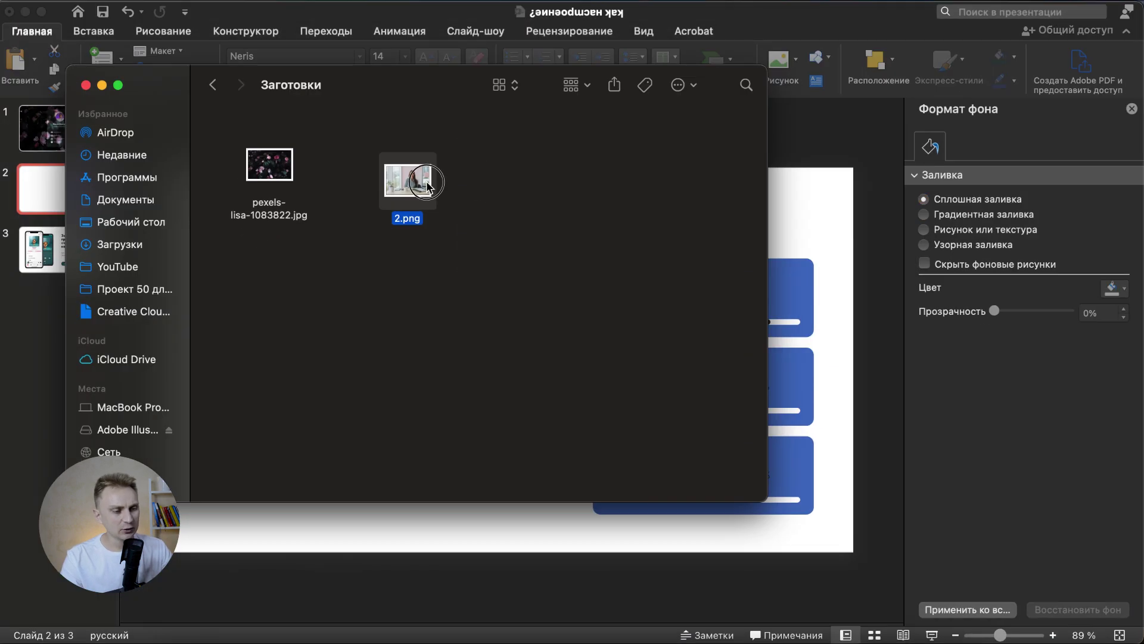
drag(427, 183, 862, 150)
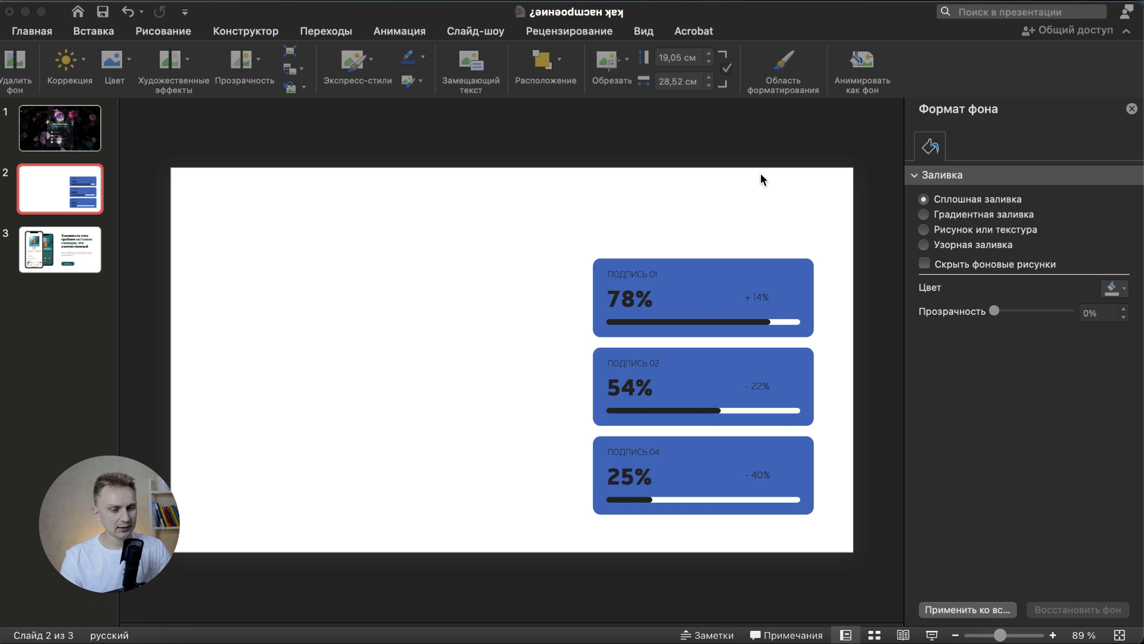
drag(762, 179, 761, 179)
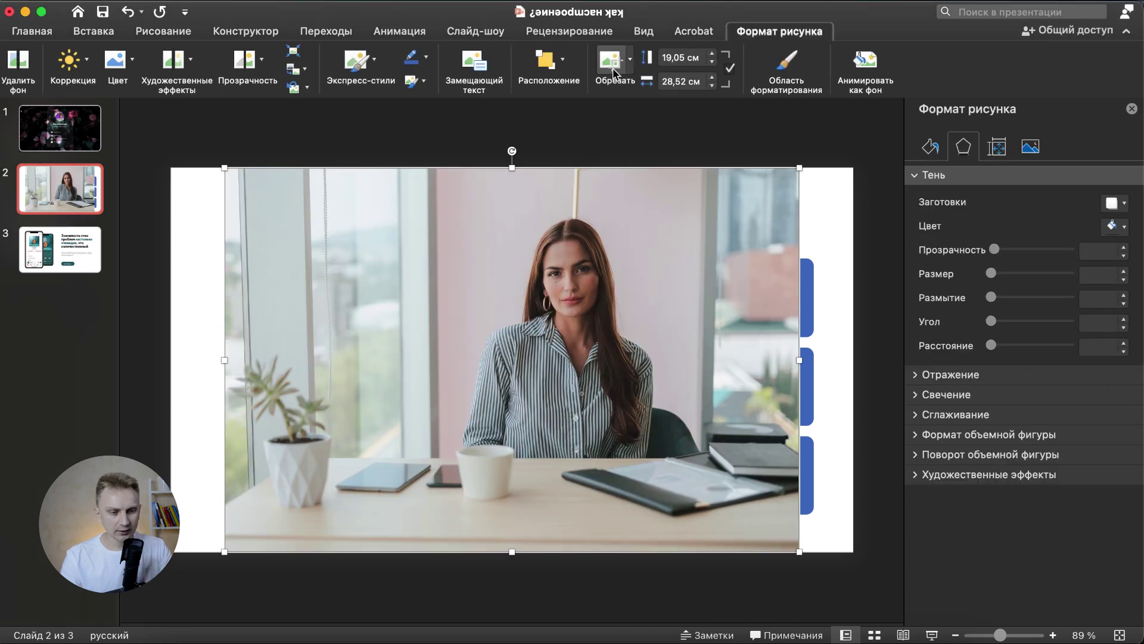
Step: Crop the photo to 16:9 and enlarge it to fill the whole slide
click(630, 59)
mouse_move(661, 126)
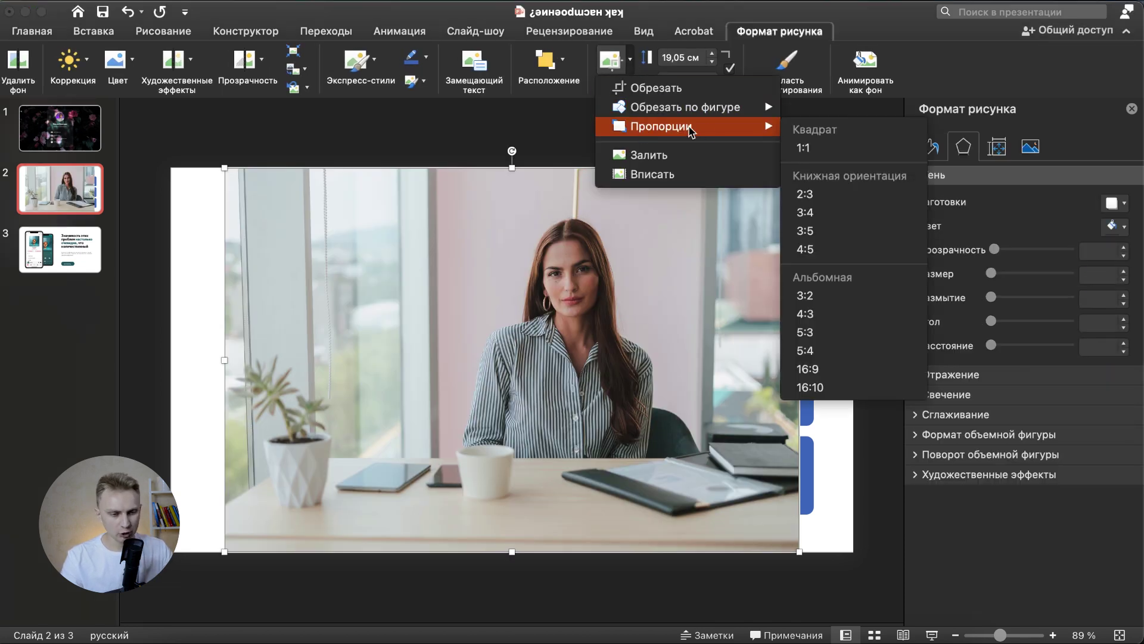
click(810, 369)
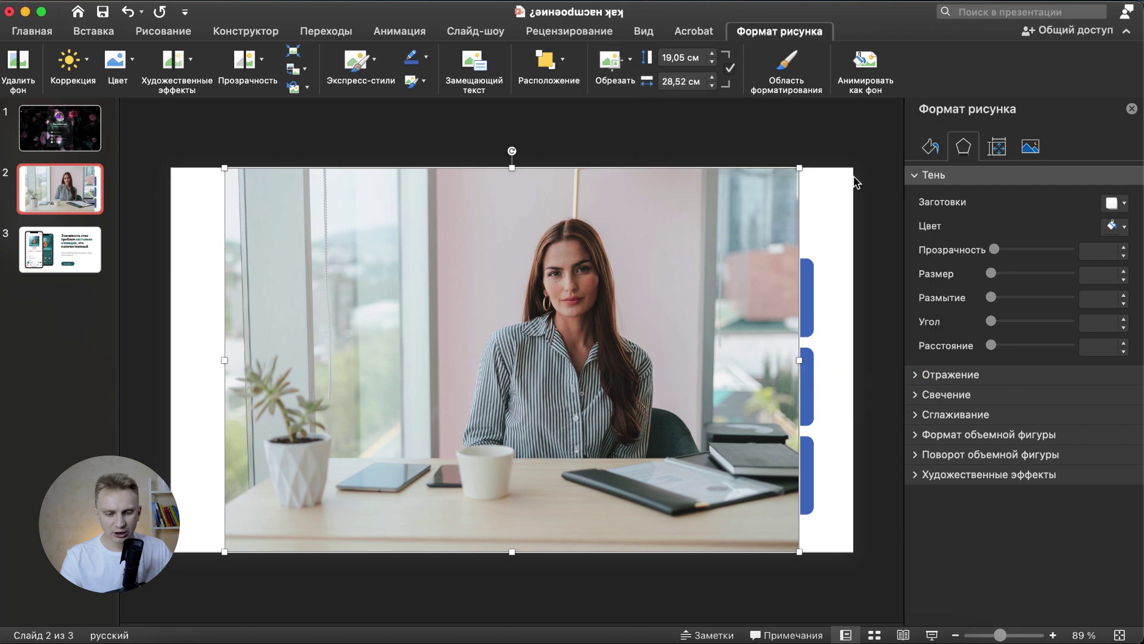
click(856, 138)
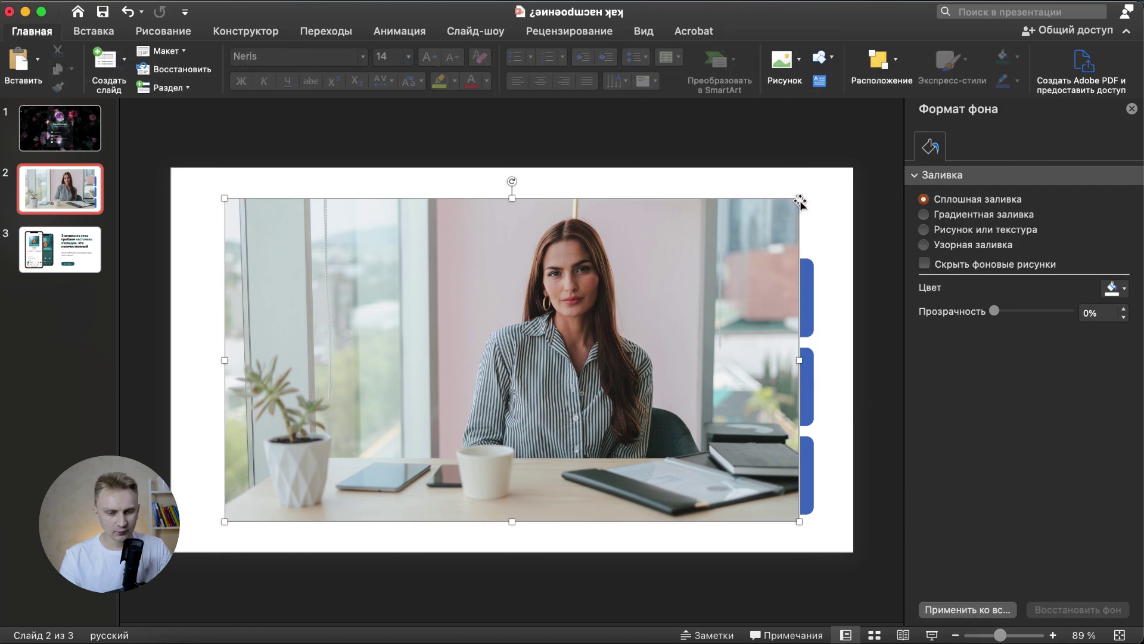
drag(800, 202, 838, 167)
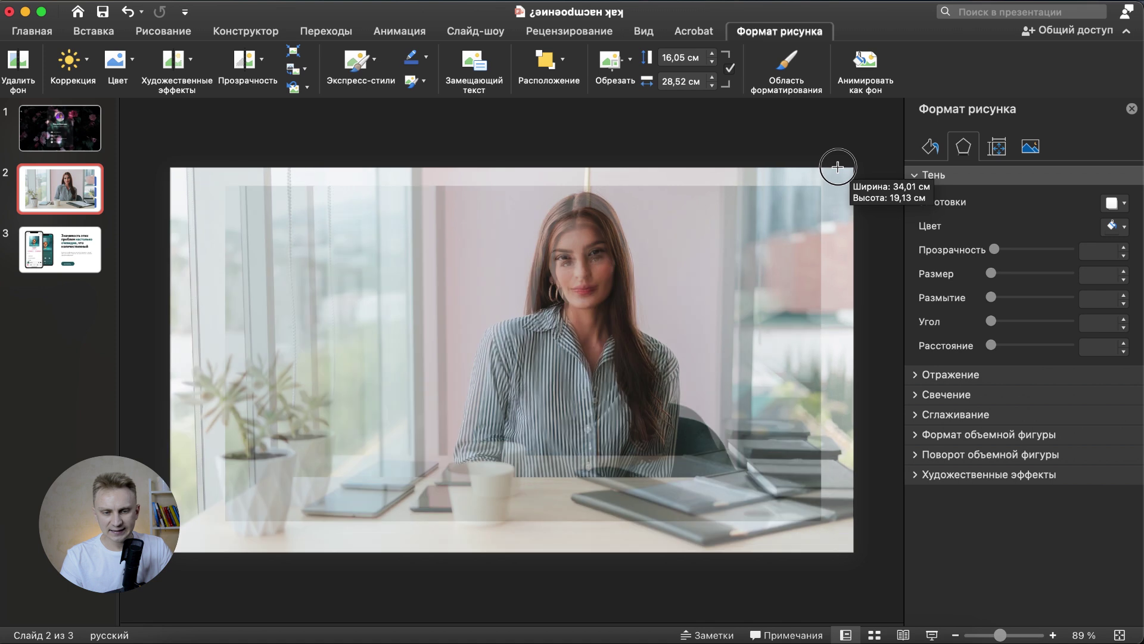
drag(837, 167, 838, 167)
click(874, 140)
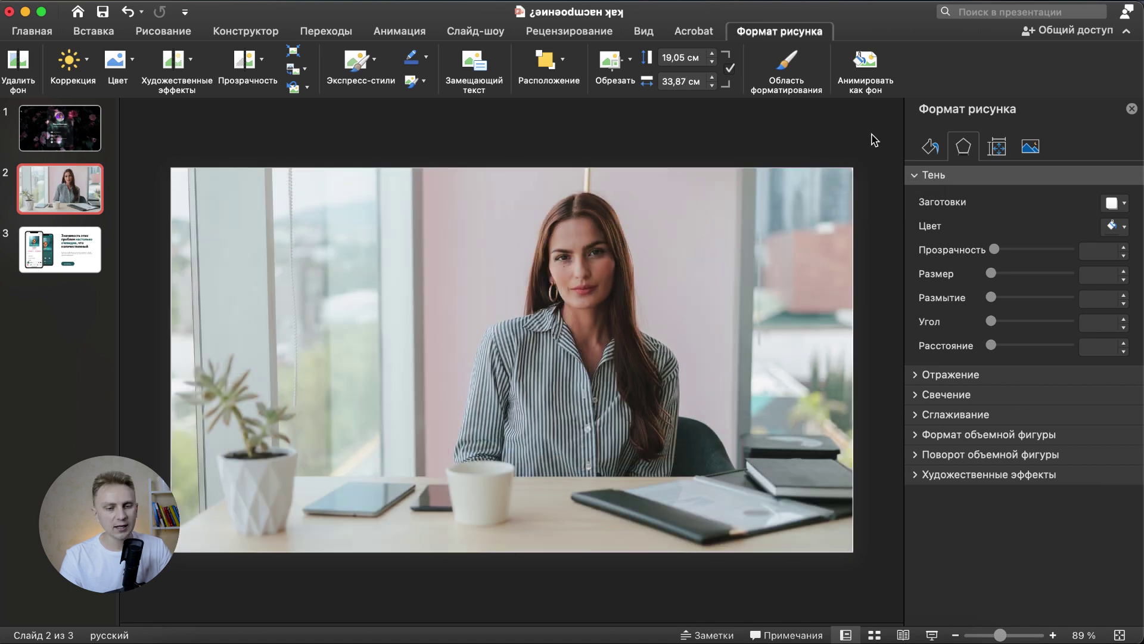
Step: Flip the office photo horizontally so the woman sits on the left
click(620, 258)
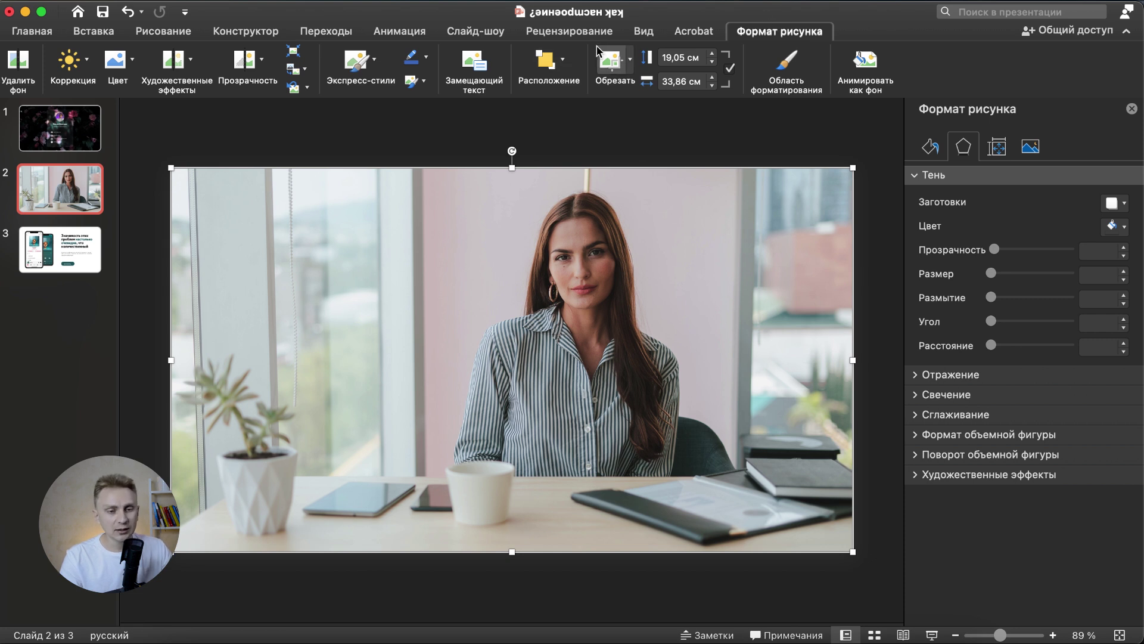
click(547, 63)
click(694, 138)
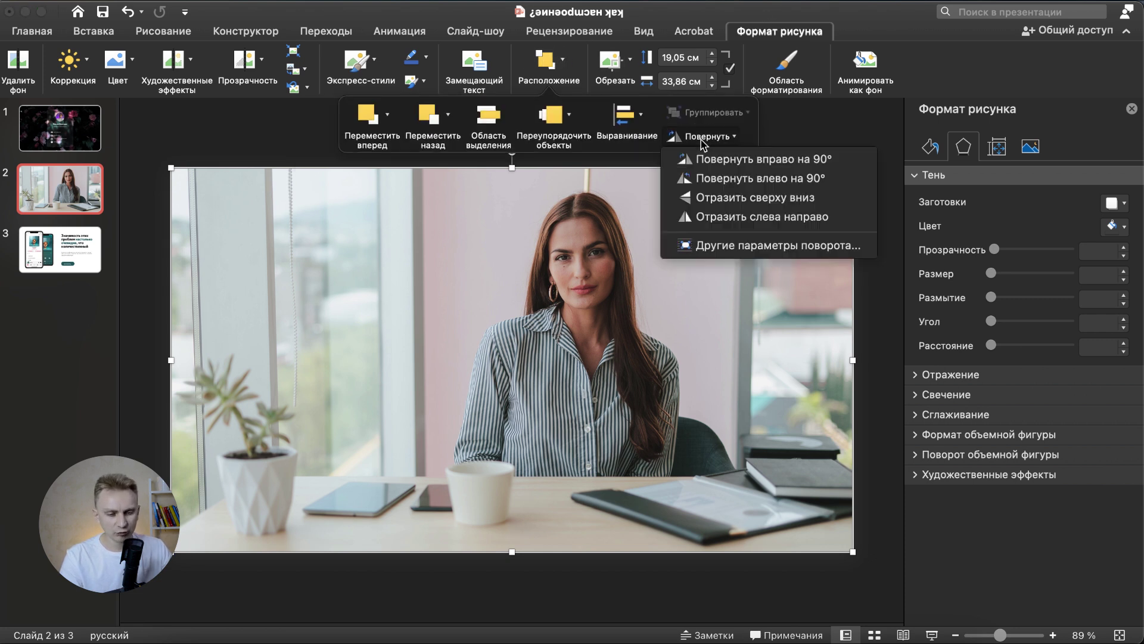
click(795, 218)
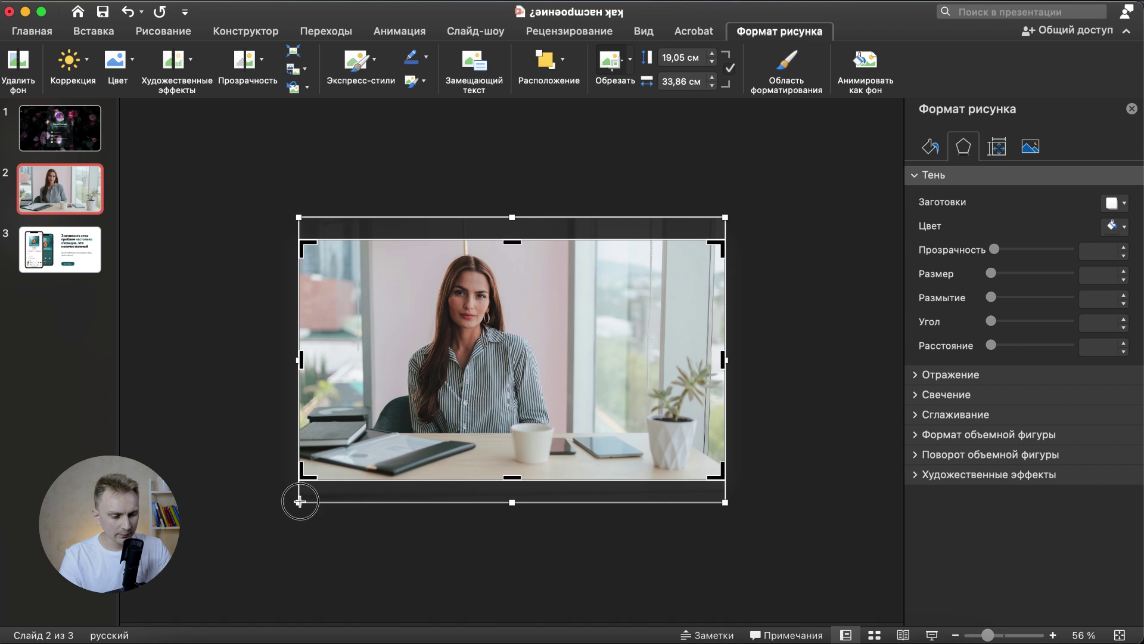
Step: Recrop the photo by scaling it from its bottom-left corner for a tighter framing
drag(301, 507, 253, 552)
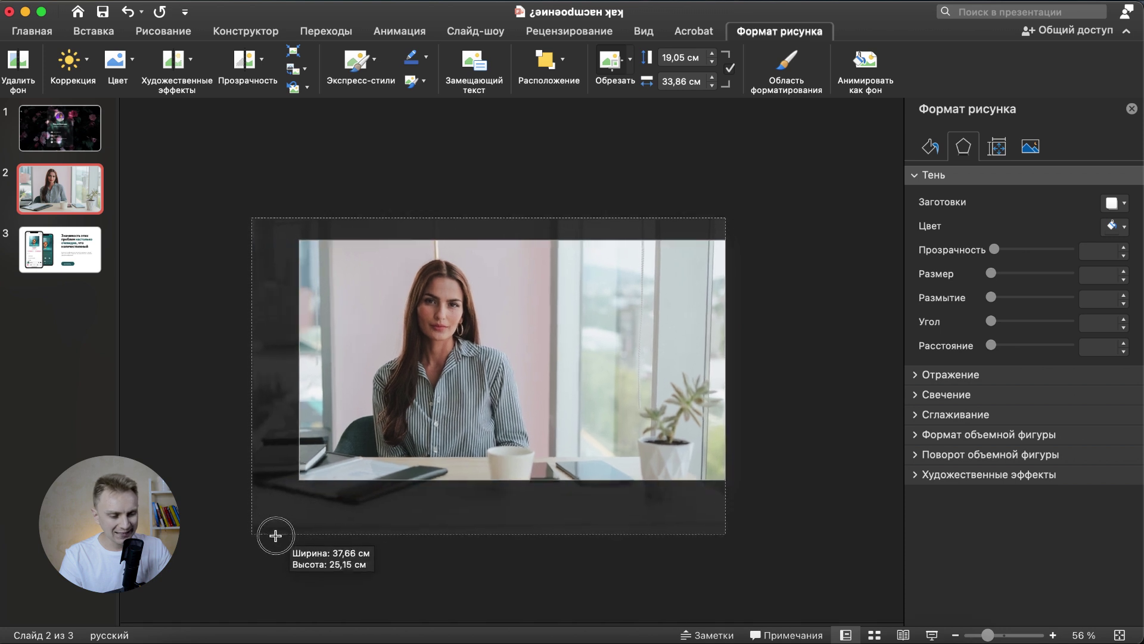
click(781, 396)
click(448, 331)
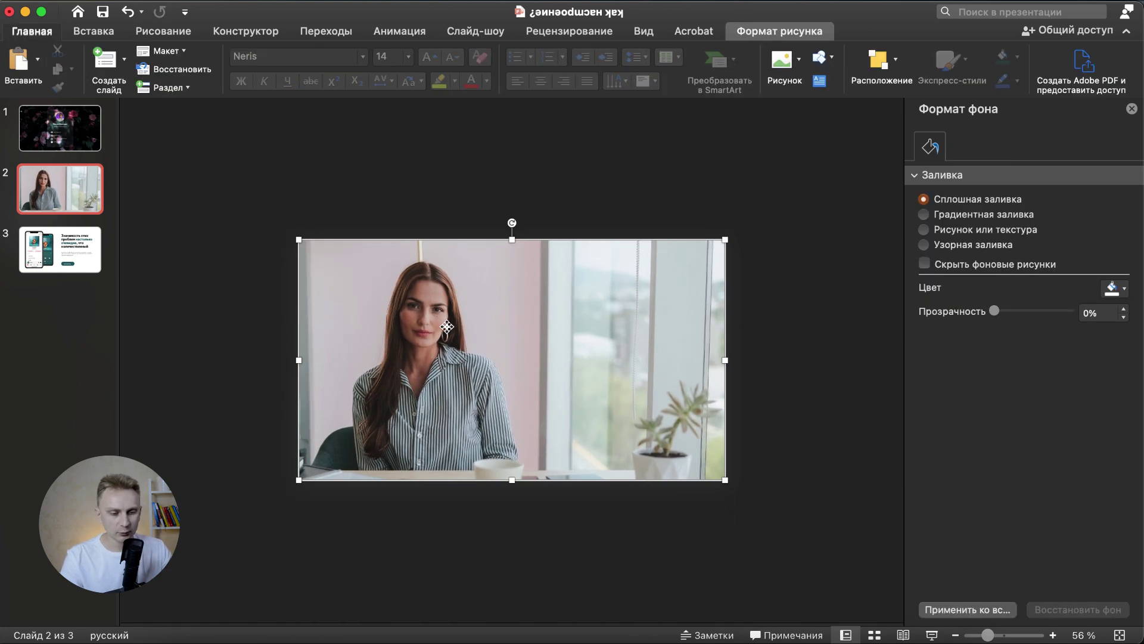
right_click(448, 329)
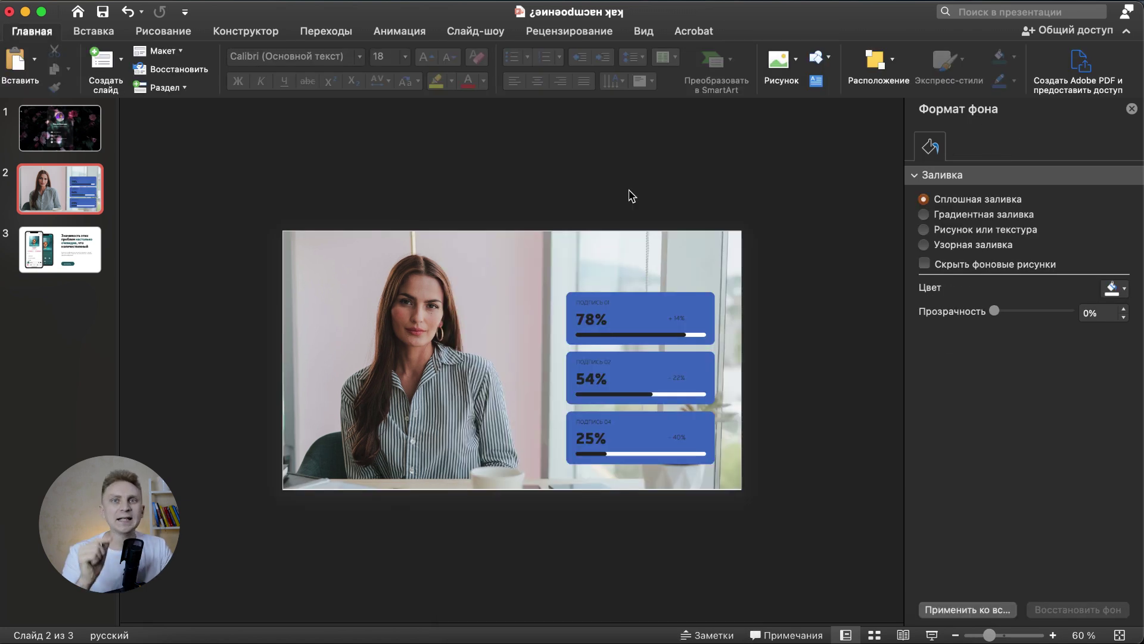
Step: Select all three blue stat cards (78%, 54%, 25%) together
scroll(632, 195, up, 3)
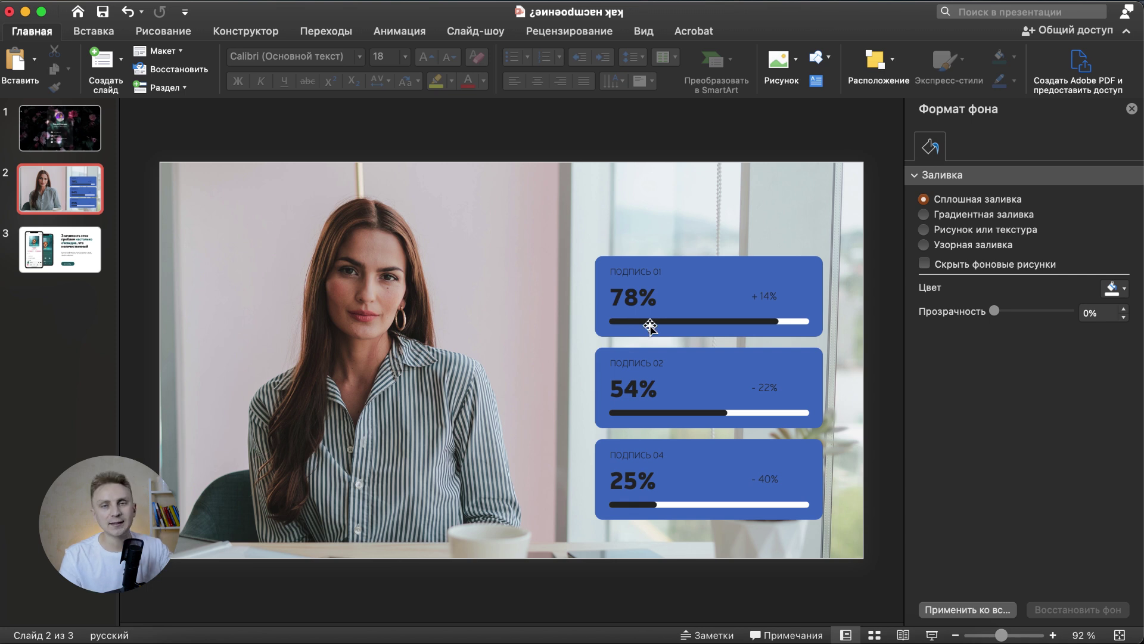
click(818, 265)
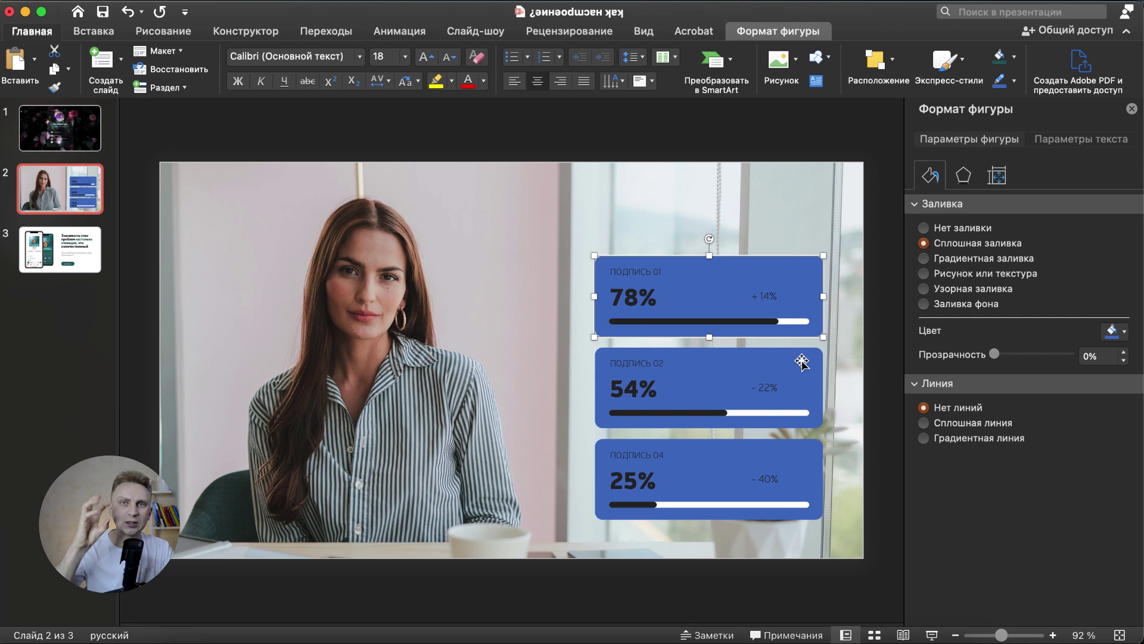
shift+click(818, 357)
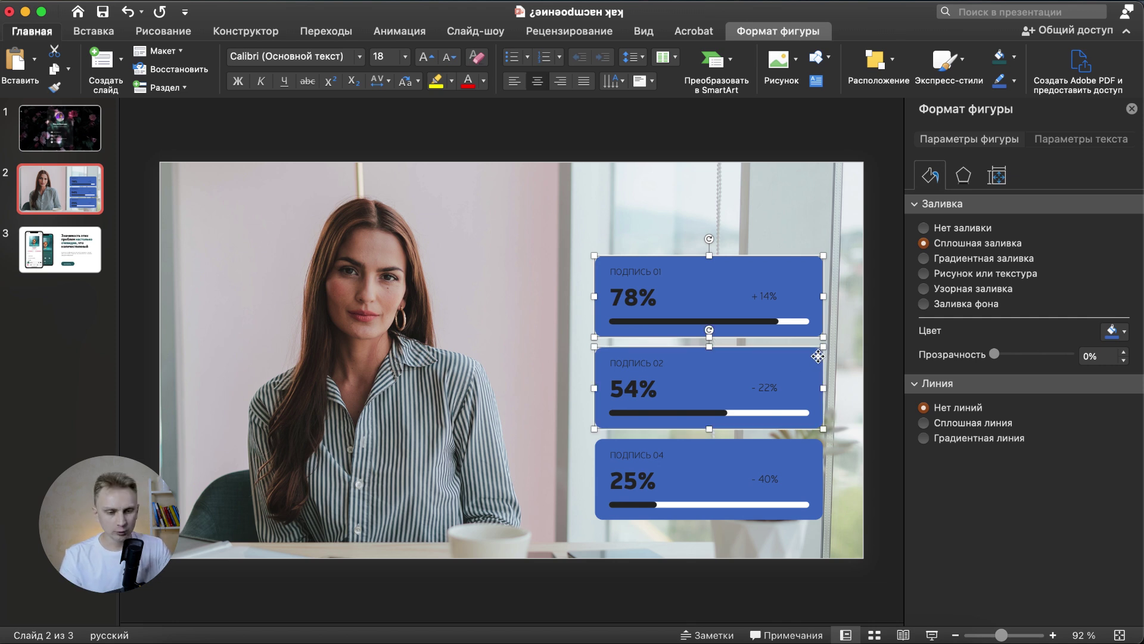
shift+click(819, 455)
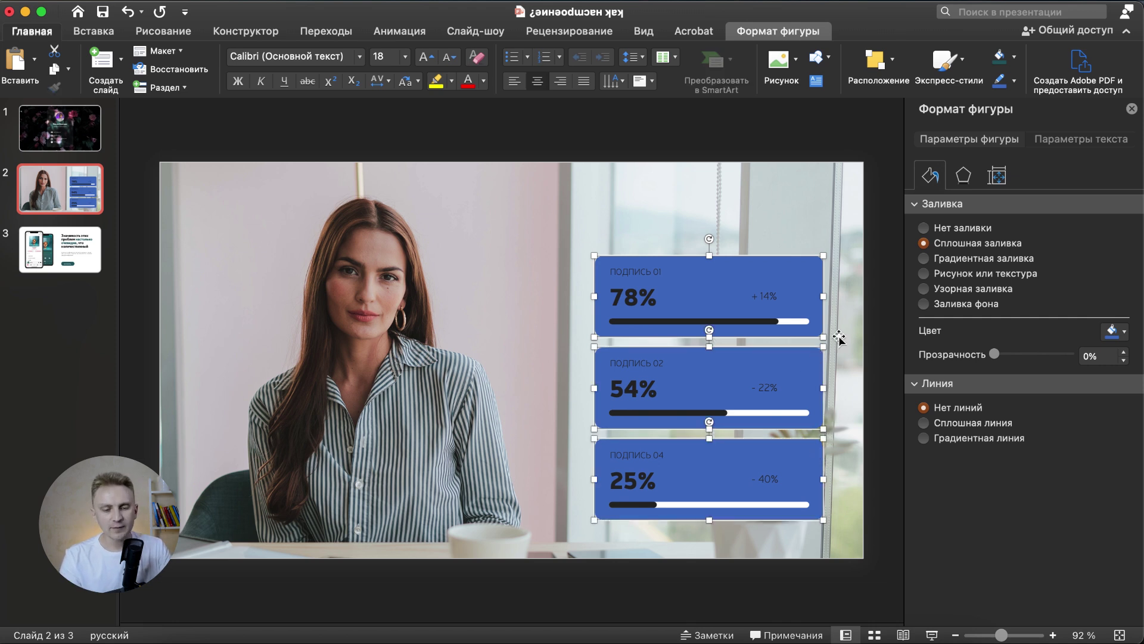
click(762, 32)
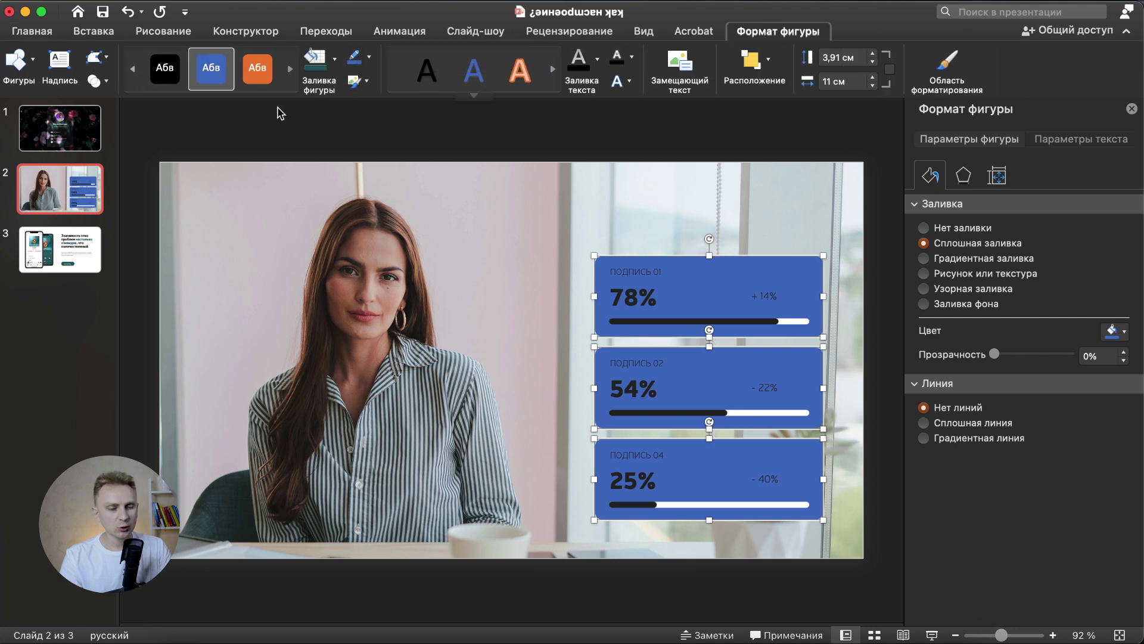
Step: Group the three blue stat cards into one 12,72 × 11 cm object
click(100, 83)
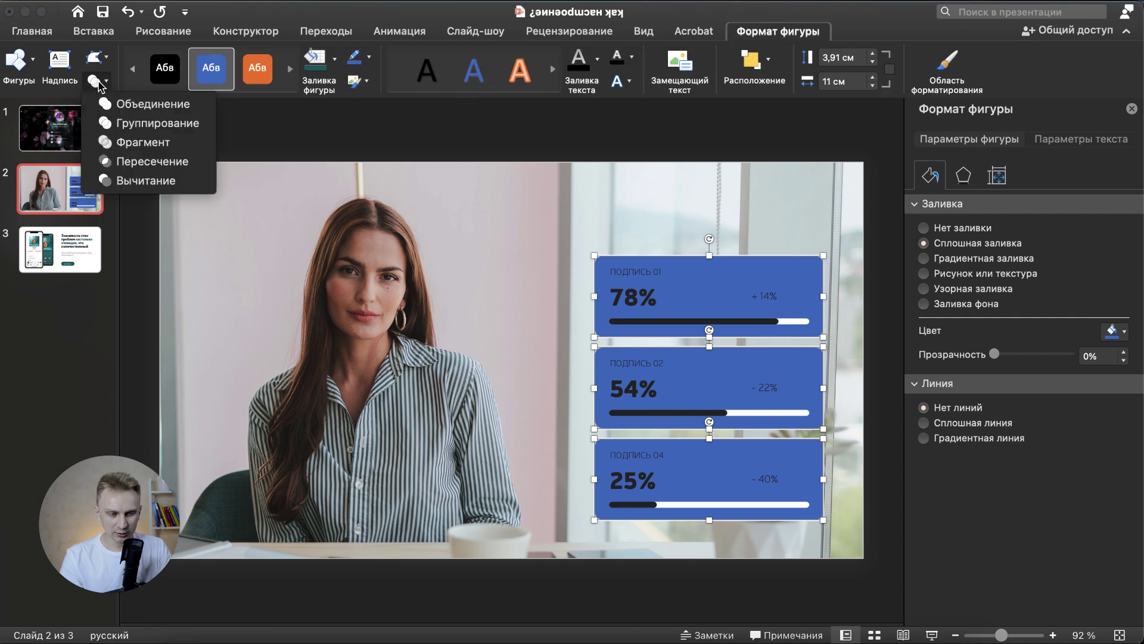
click(125, 105)
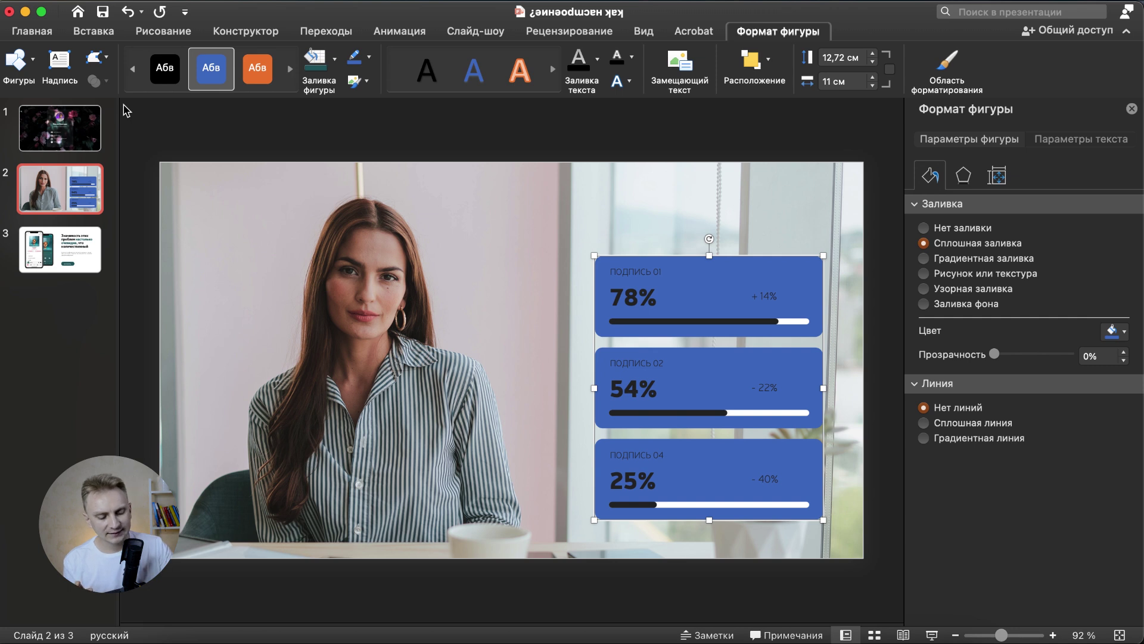
click(236, 132)
click(350, 204)
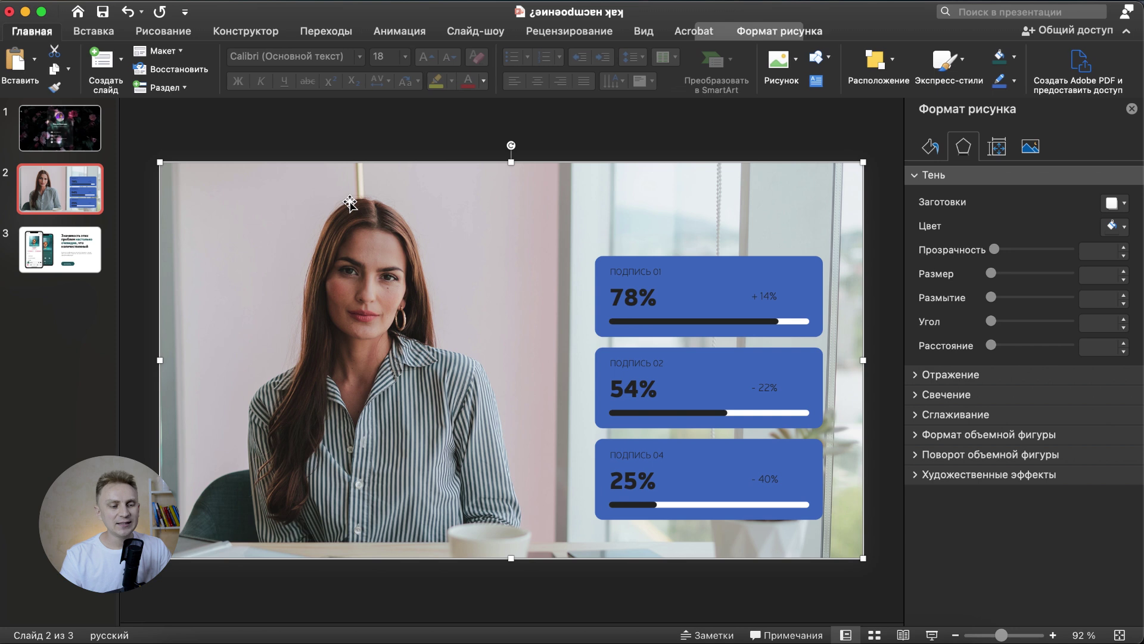
Step: Align the office photo flush with the slide's top-left and send it behind the stat cards
drag(350, 203, 297, 206)
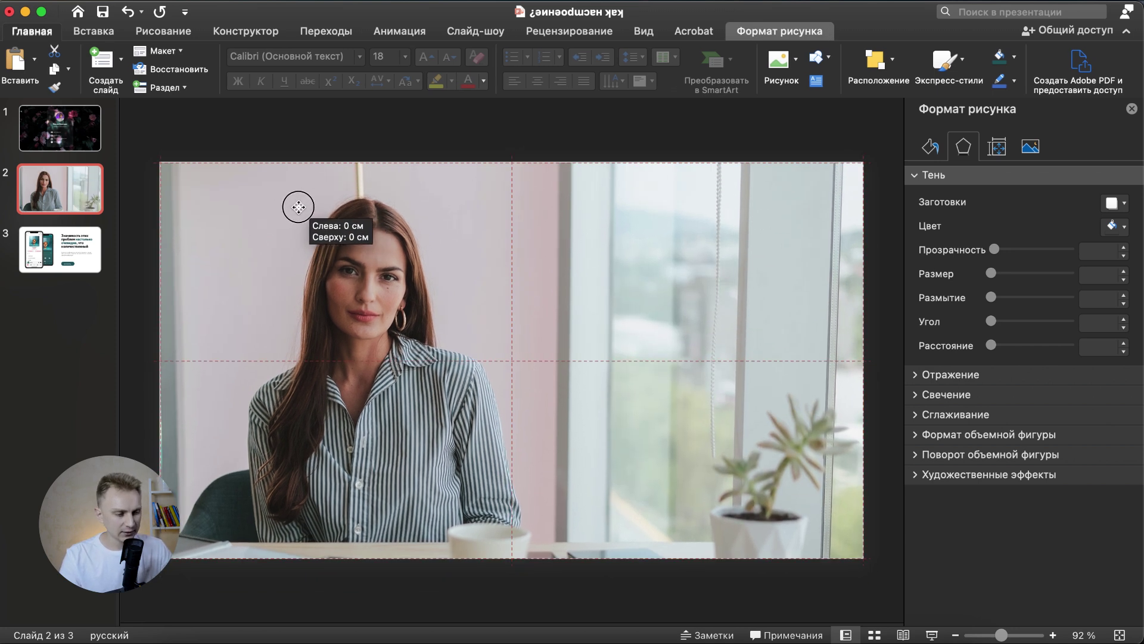
drag(296, 207, 216, 206)
right_click(216, 206)
mouse_move(269, 363)
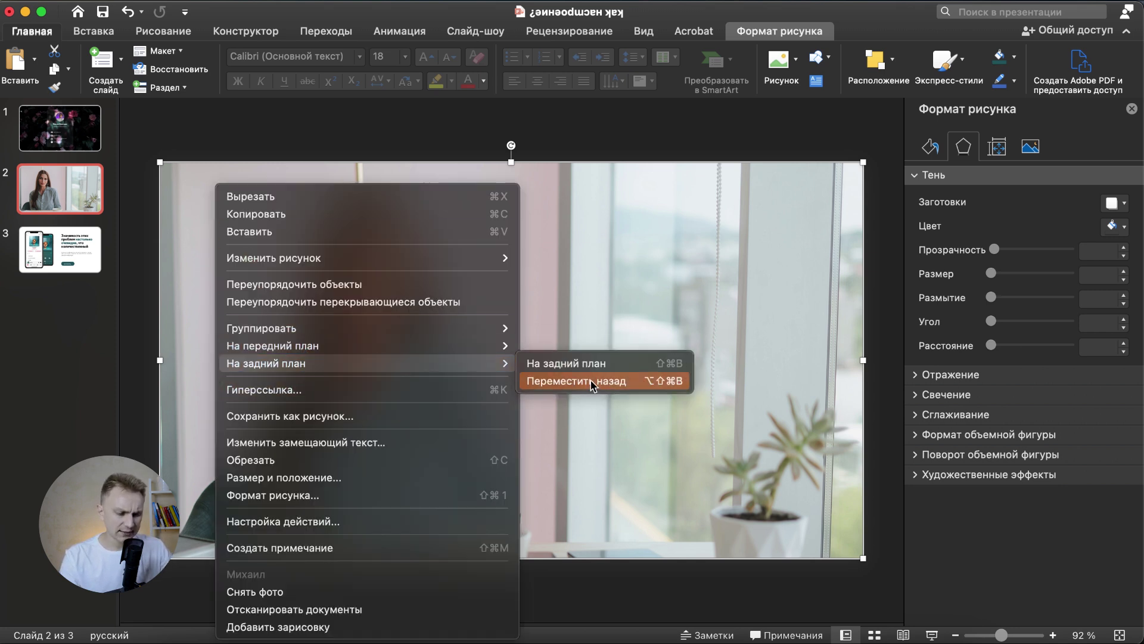
click(566, 363)
click(411, 143)
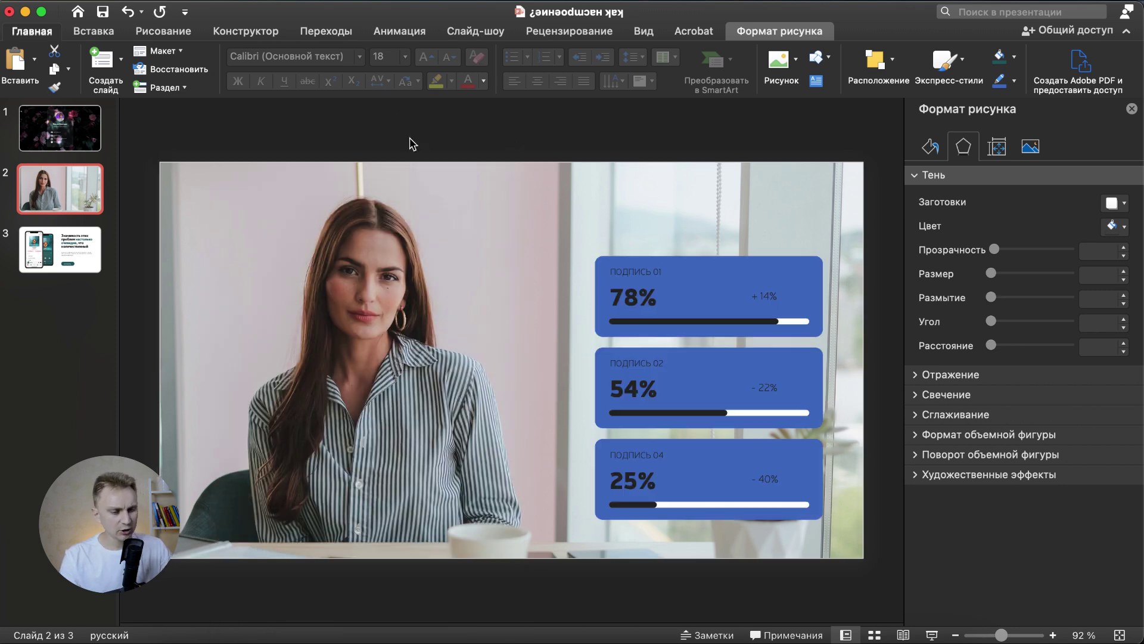
click(358, 241)
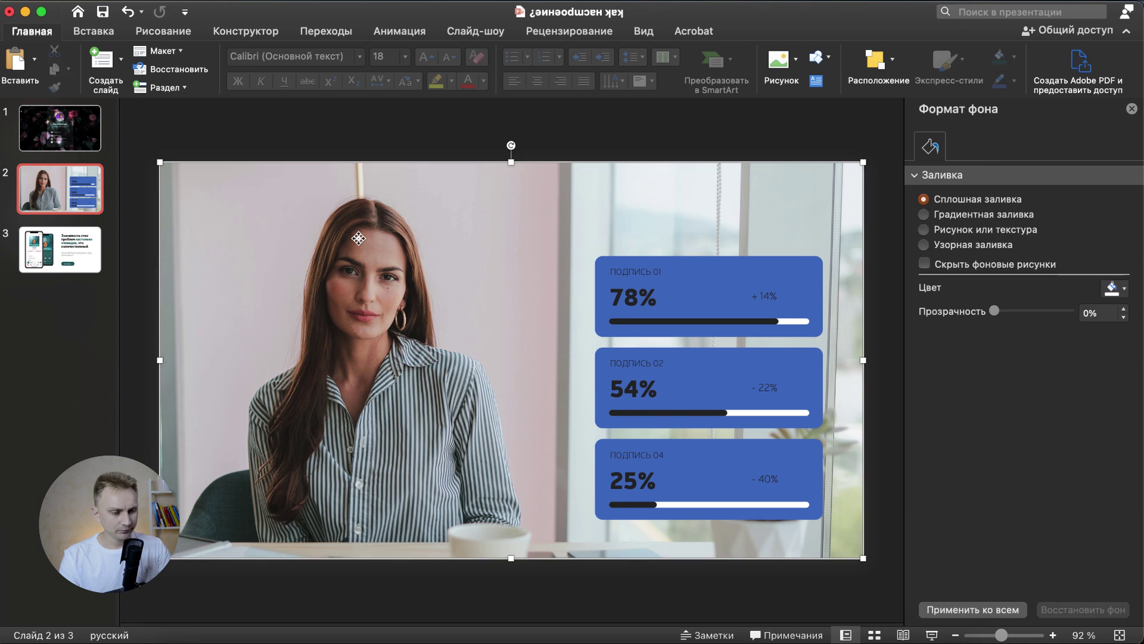
shift+click(818, 266)
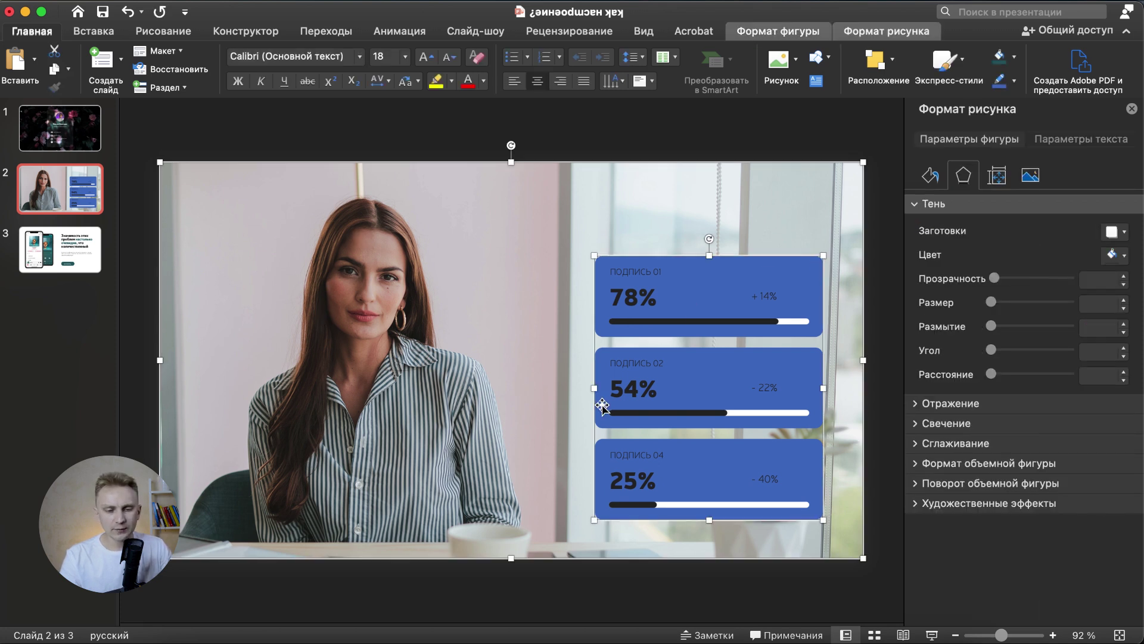
Step: Intersect the office photo with the card group to get a card-shaped photo piece
click(756, 32)
click(108, 81)
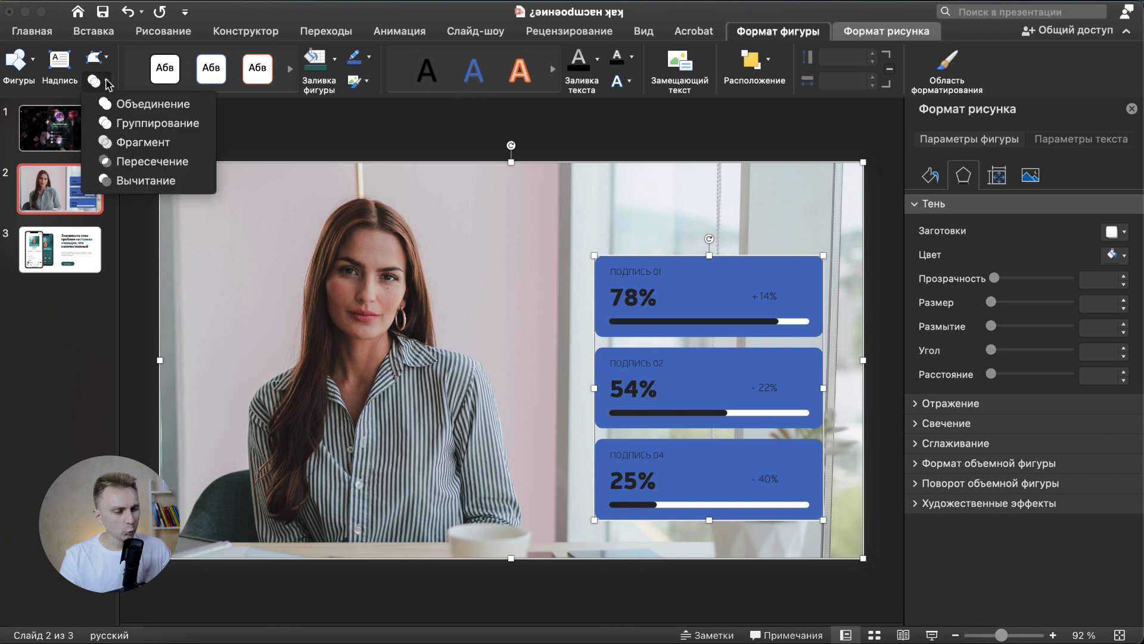
click(249, 151)
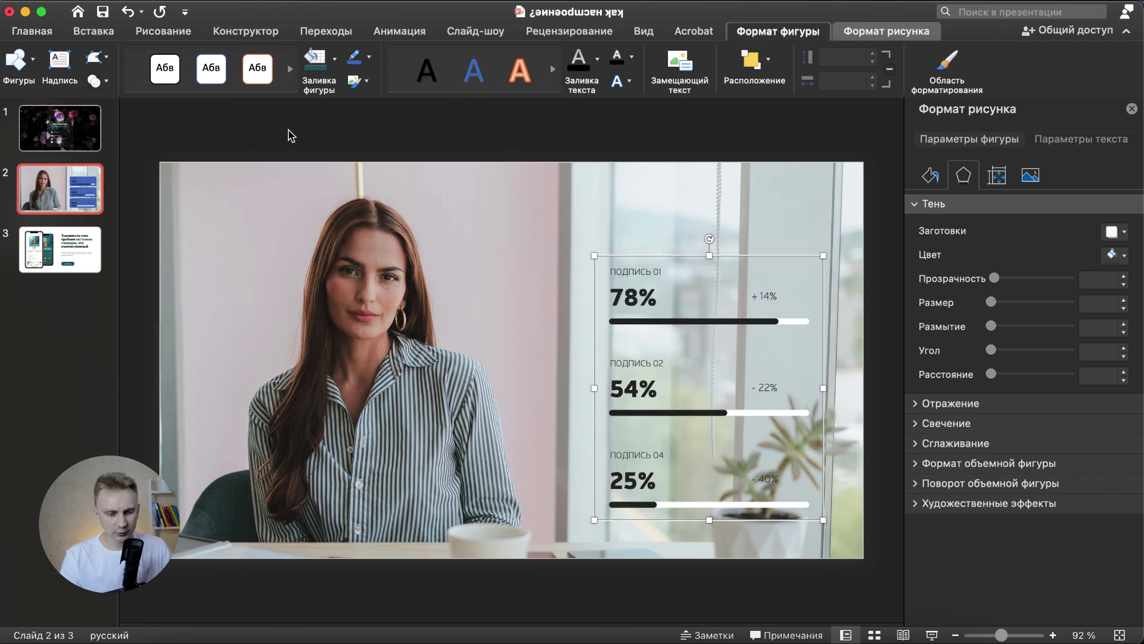
click(288, 137)
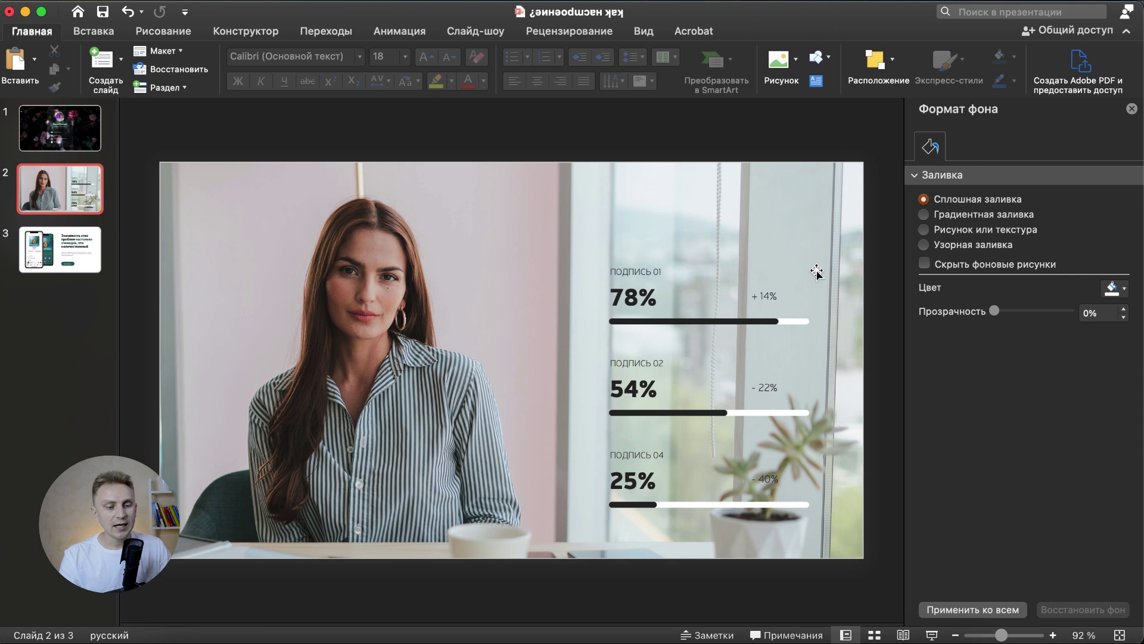
click(793, 265)
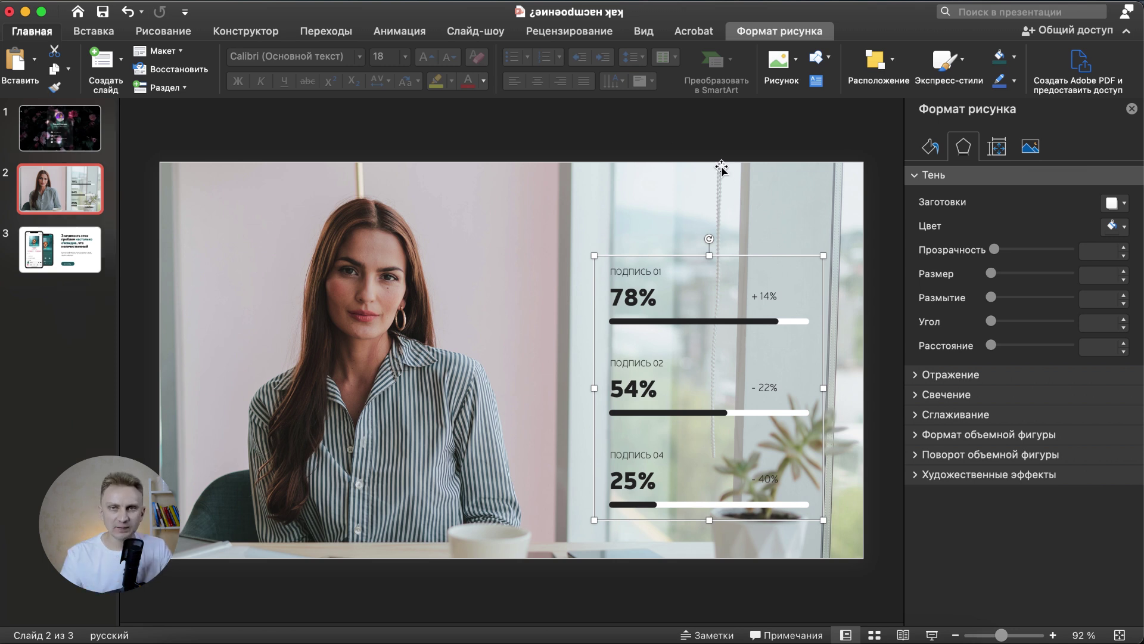
click(1030, 146)
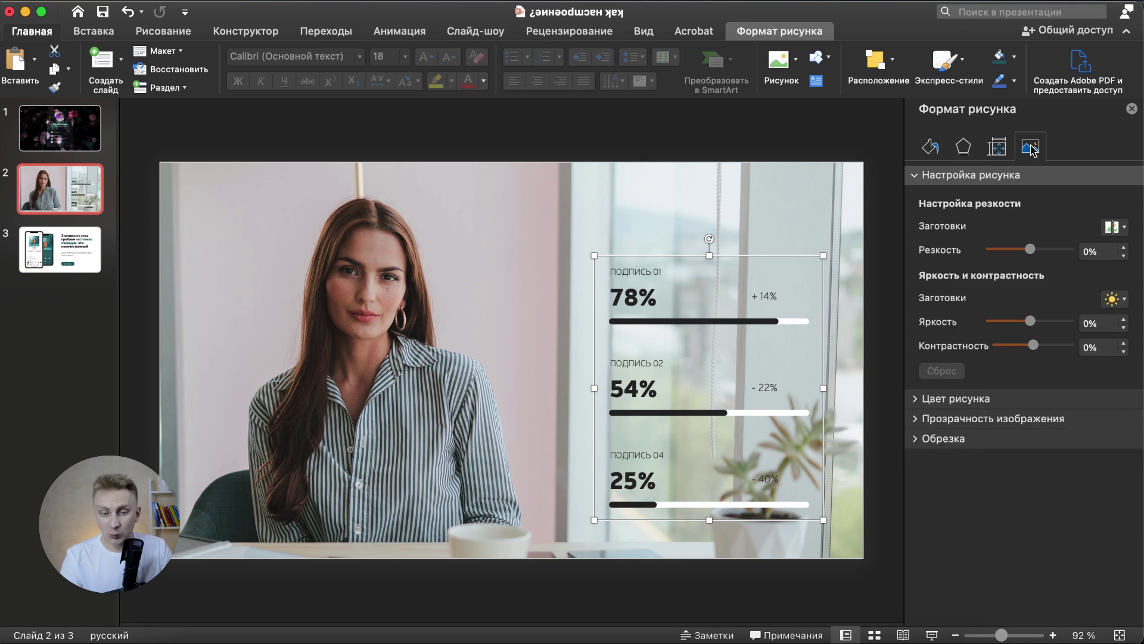
Step: Blur the card-shaped photo piece at radius about 88, then paste the three blue cards over it
click(1055, 321)
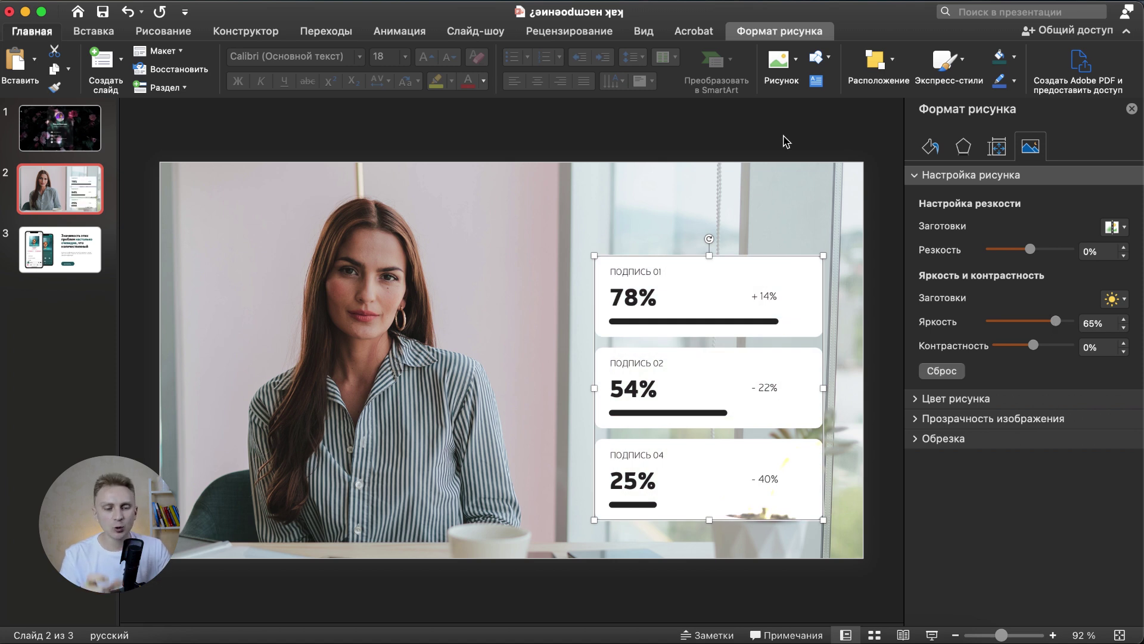
key(super+z)
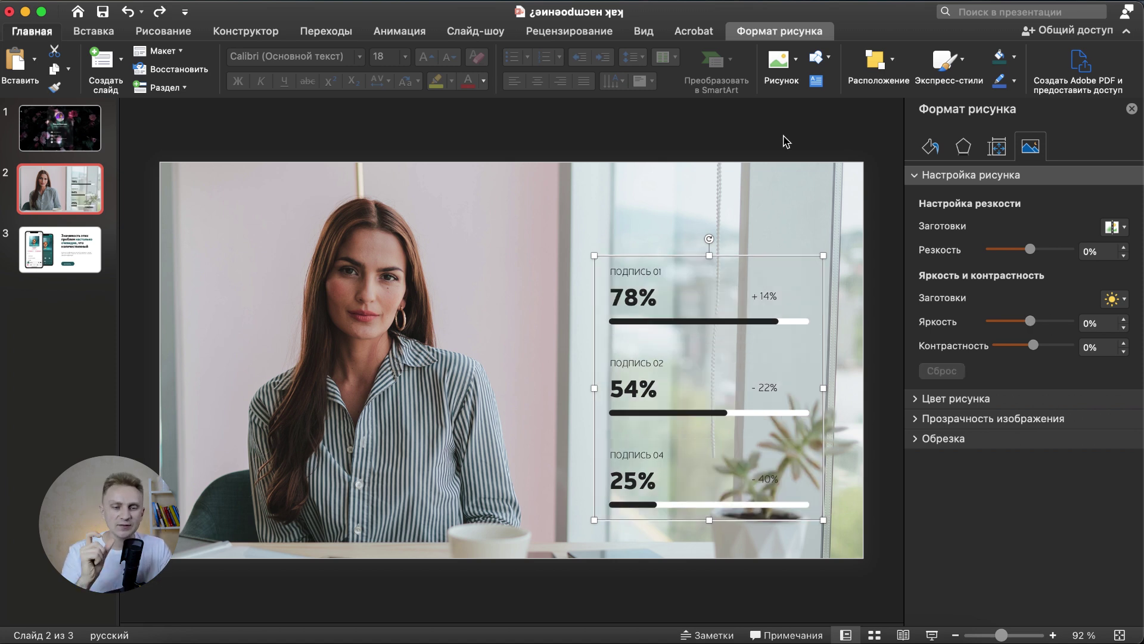
click(966, 150)
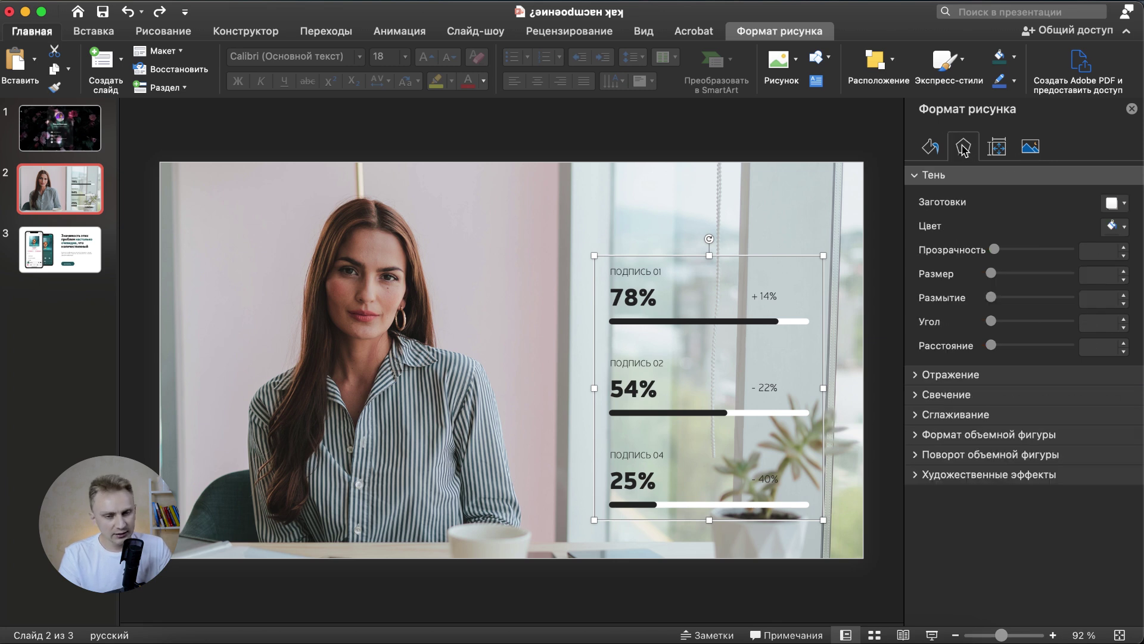
click(933, 174)
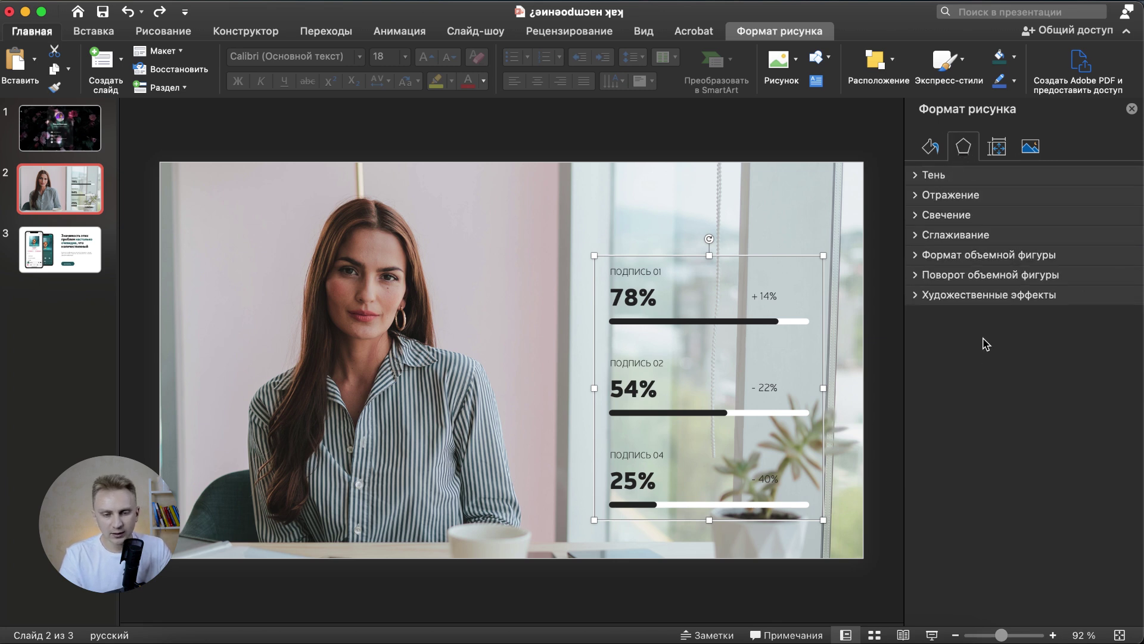
click(954, 295)
click(1124, 410)
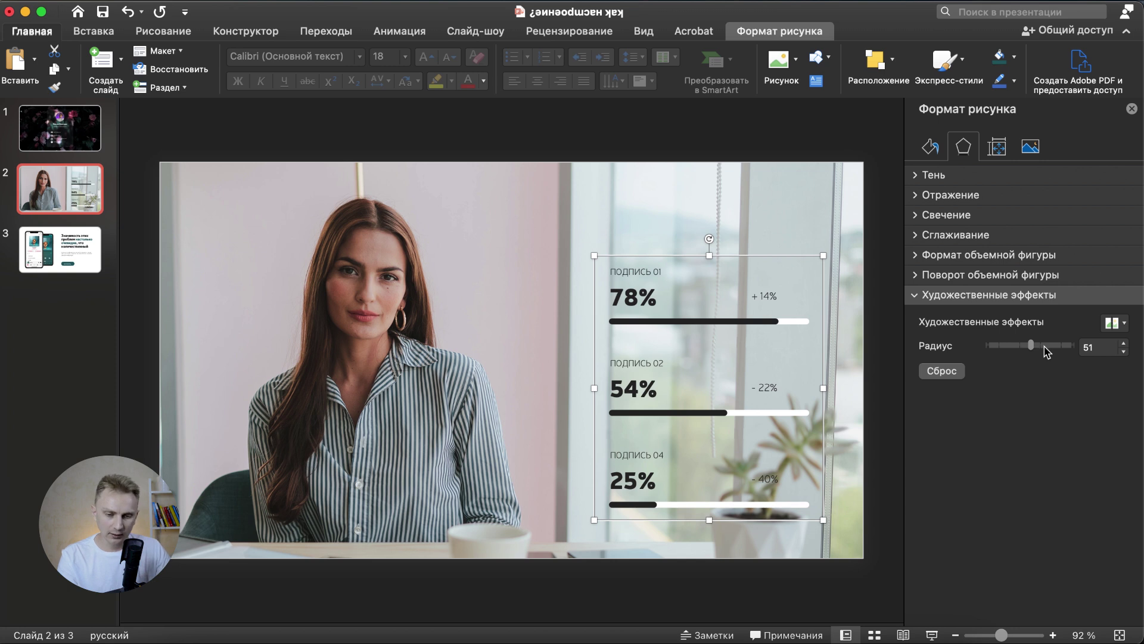
drag(1047, 351, 1047, 351)
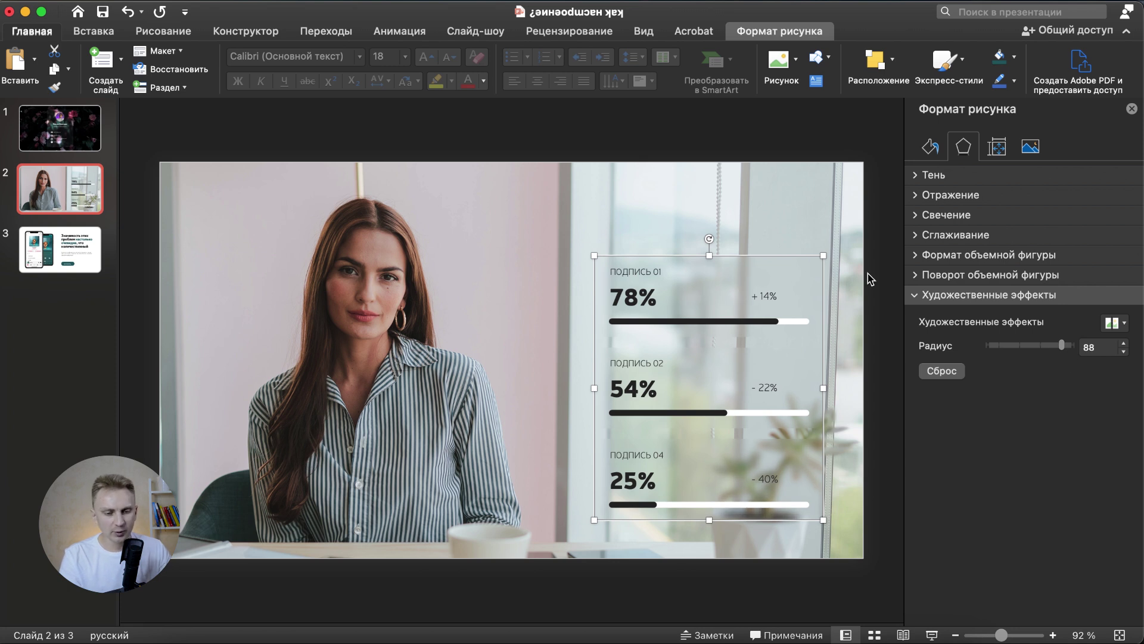
click(686, 134)
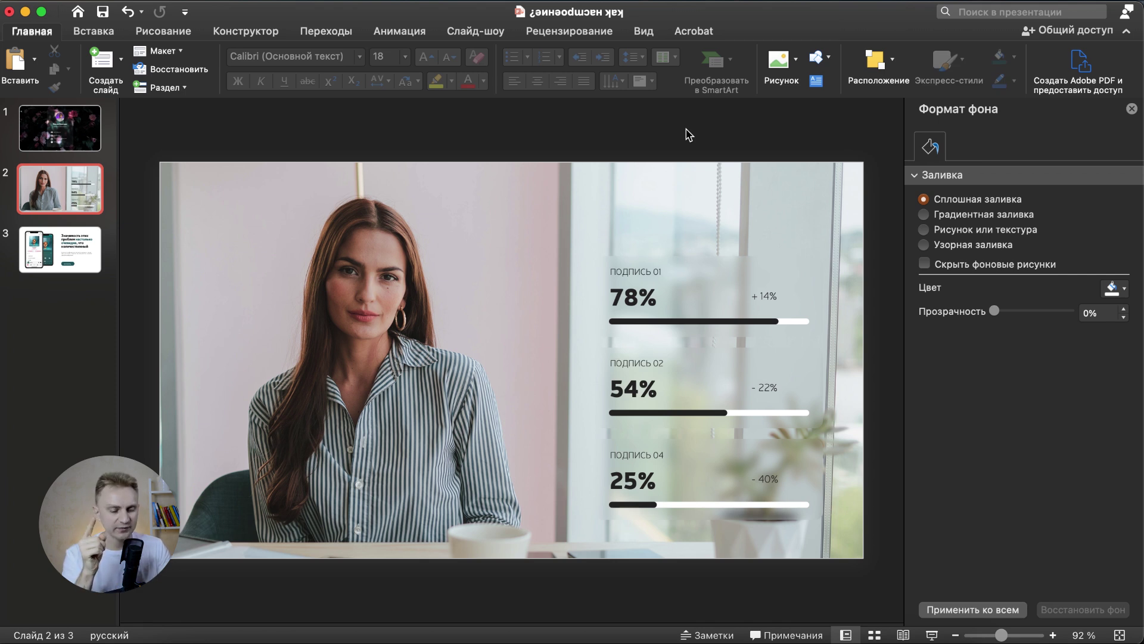
key(super+v)
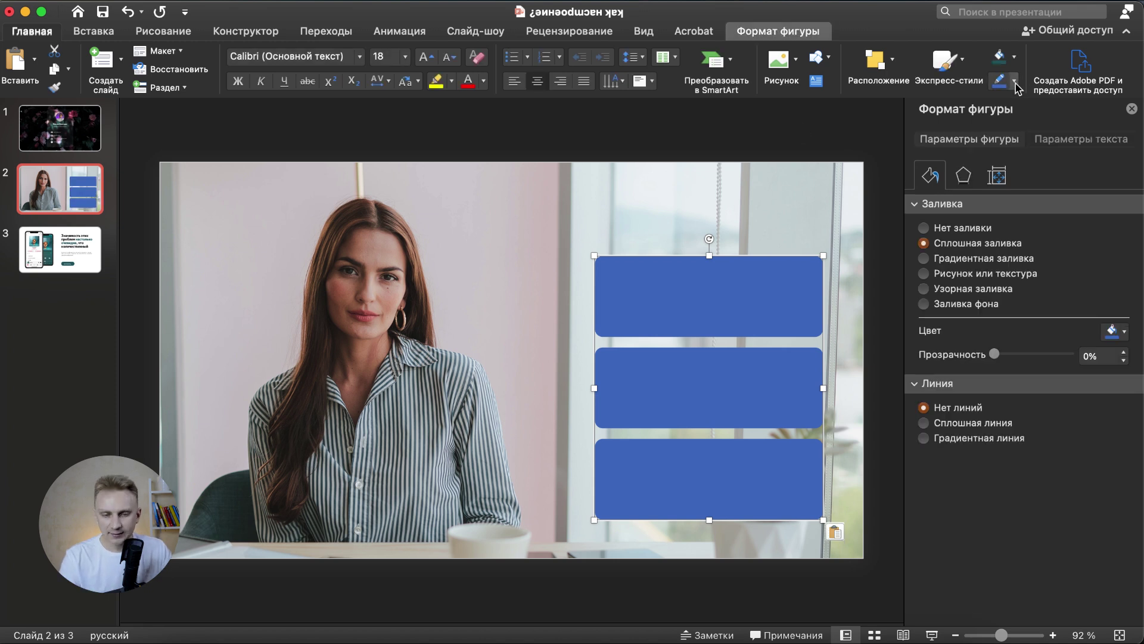
Step: Give the pasted cards no outline, a white fill and 80% transparency
click(1015, 83)
click(1008, 113)
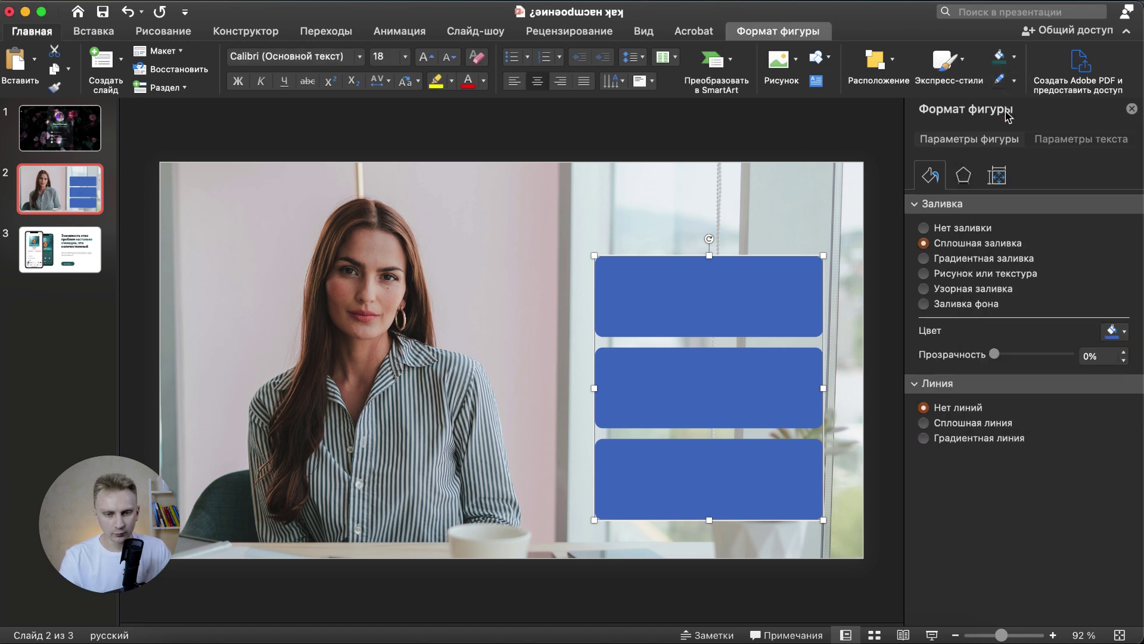
click(1015, 58)
click(980, 128)
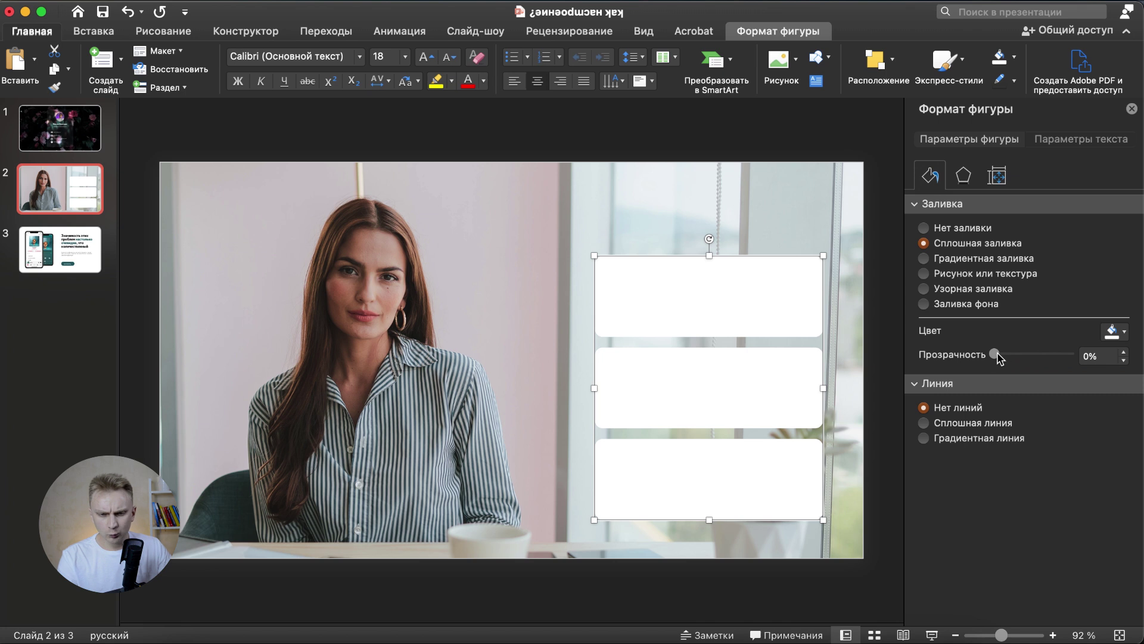
drag(1003, 358, 1040, 359)
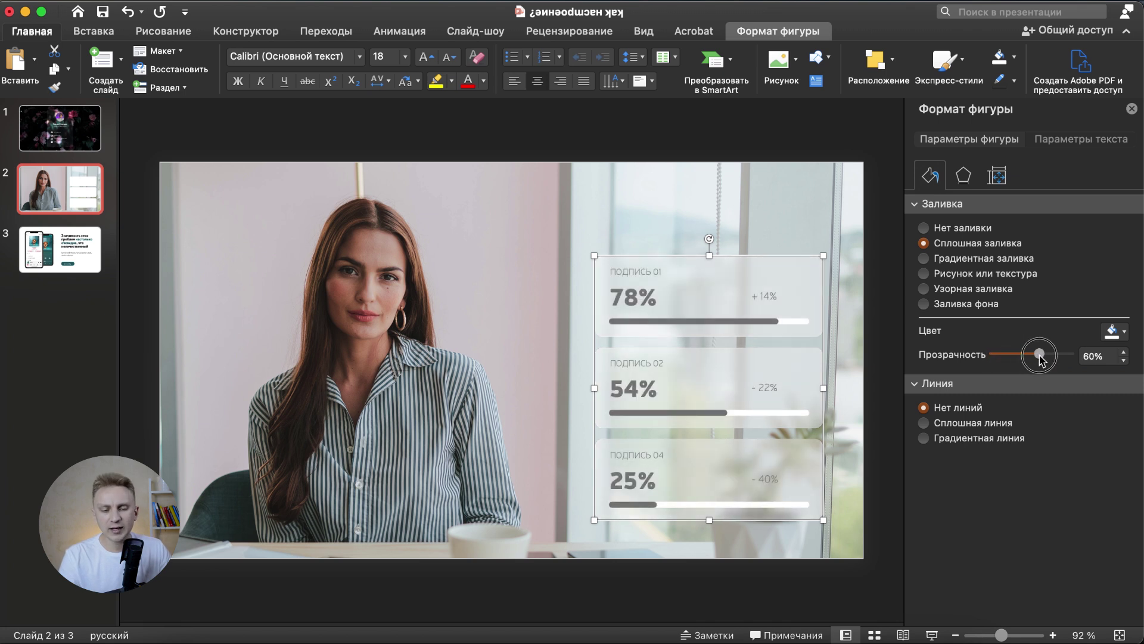
click(1094, 355)
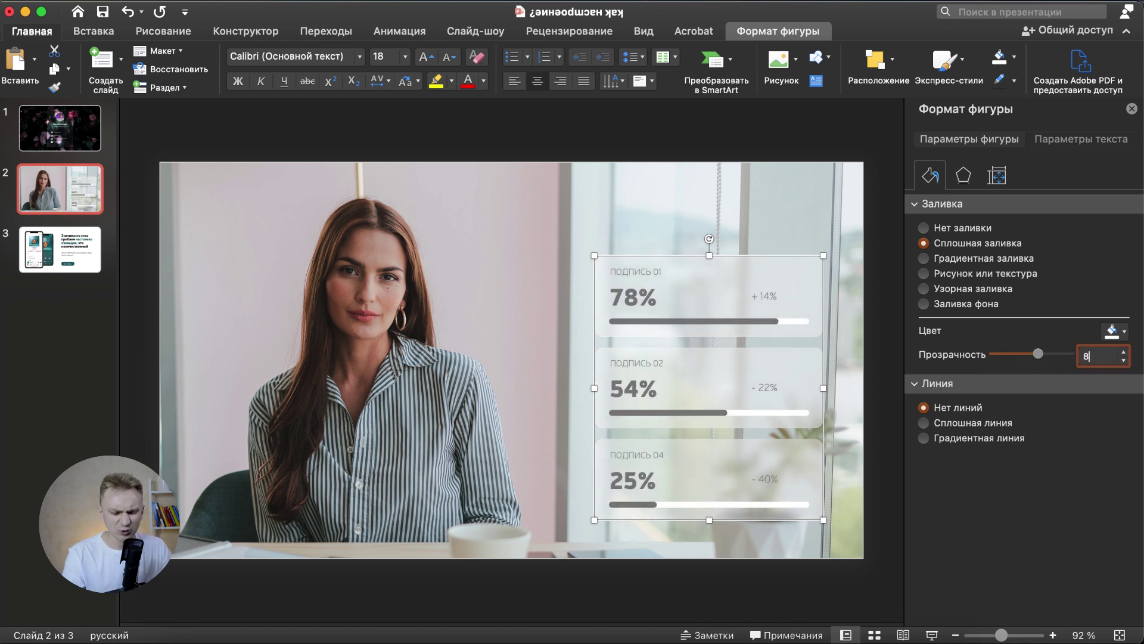
key(super+z)
key(Return)
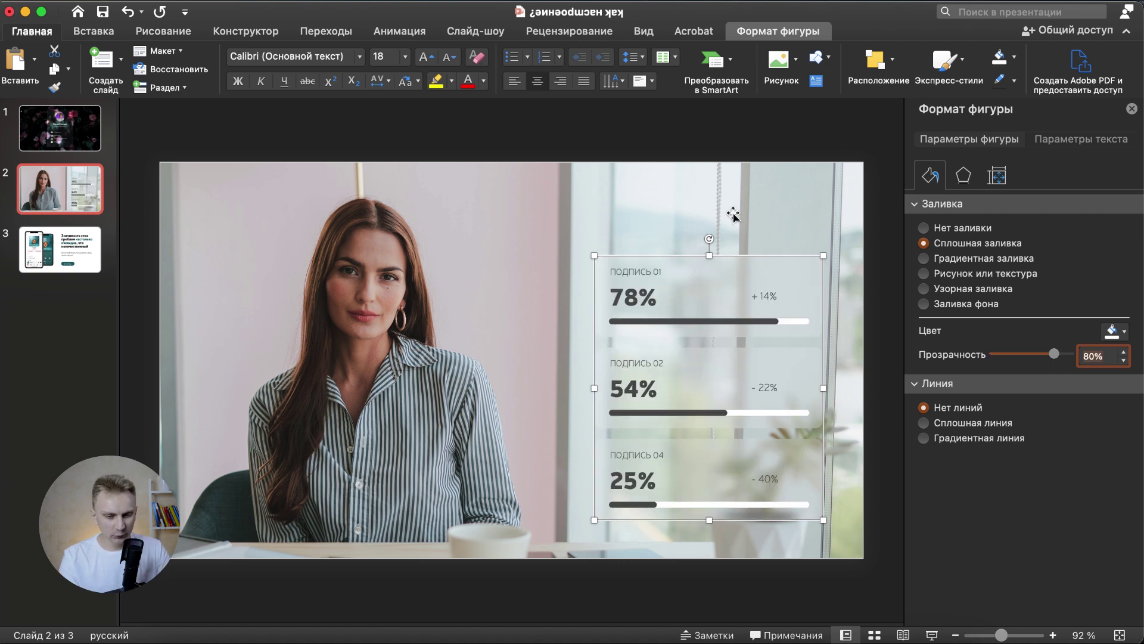
click(808, 154)
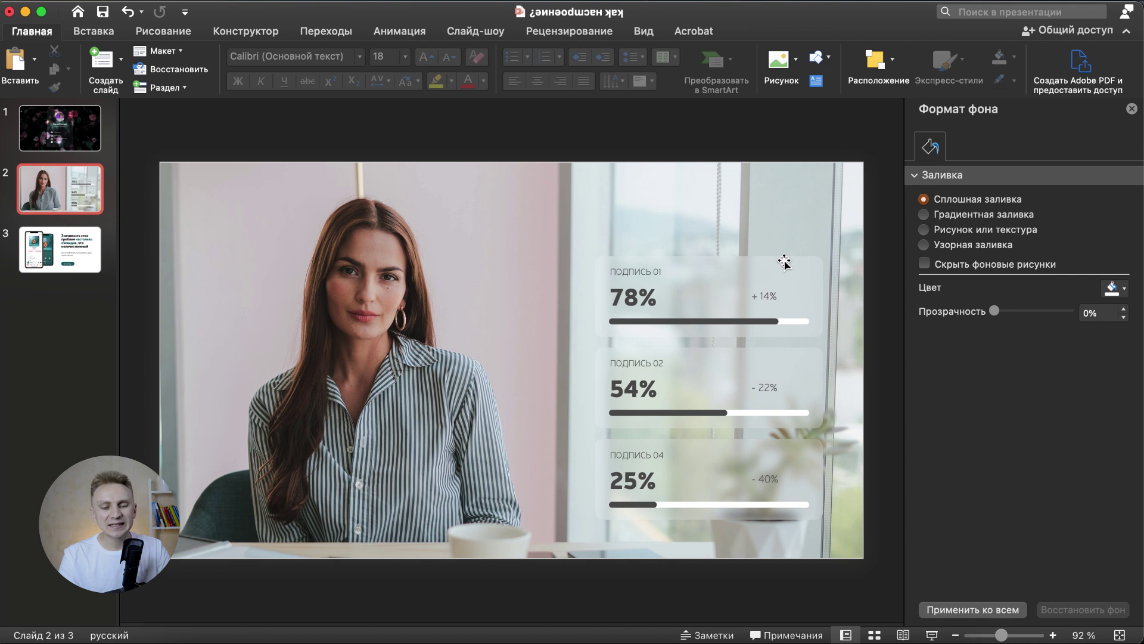
click(804, 265)
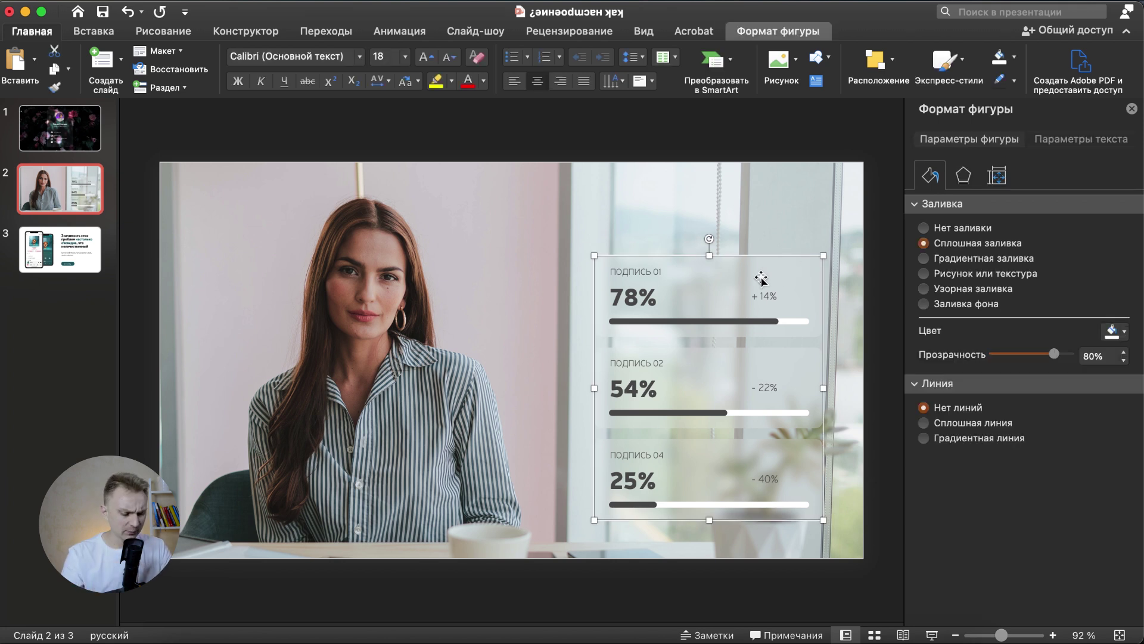
click(793, 277)
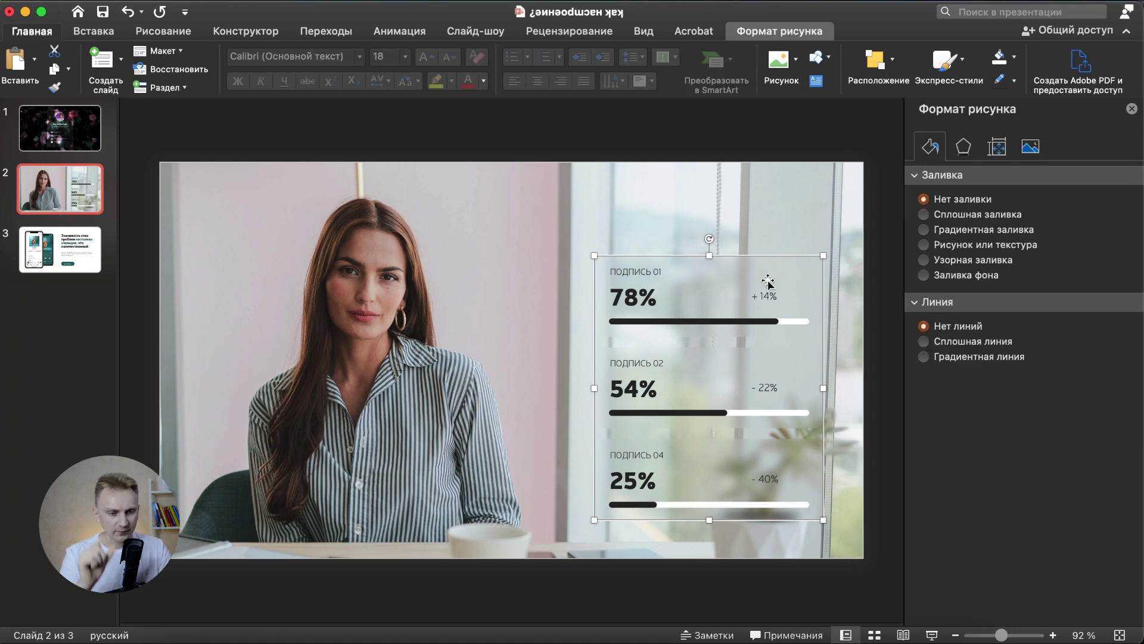
click(963, 147)
click(981, 176)
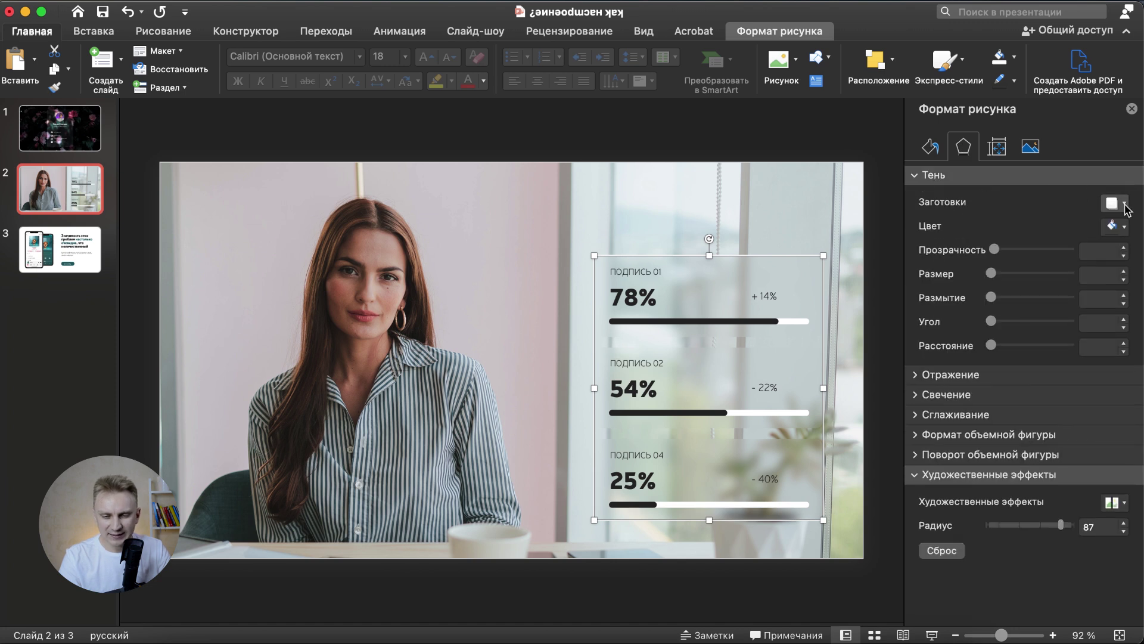
click(1124, 204)
click(1056, 387)
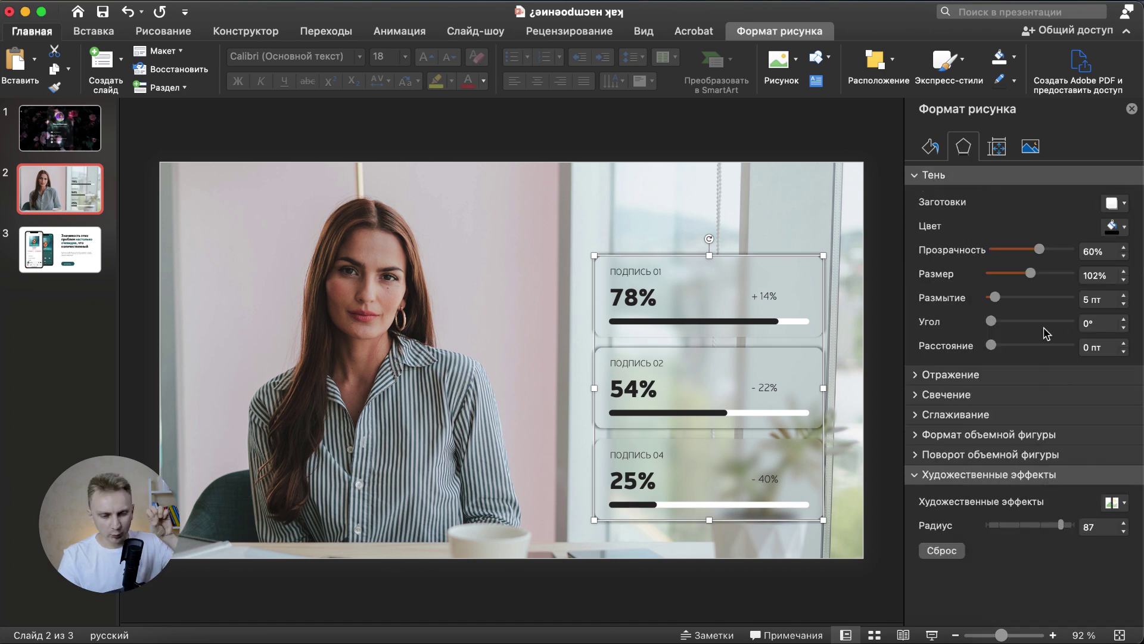
drag(1005, 298, 1010, 297)
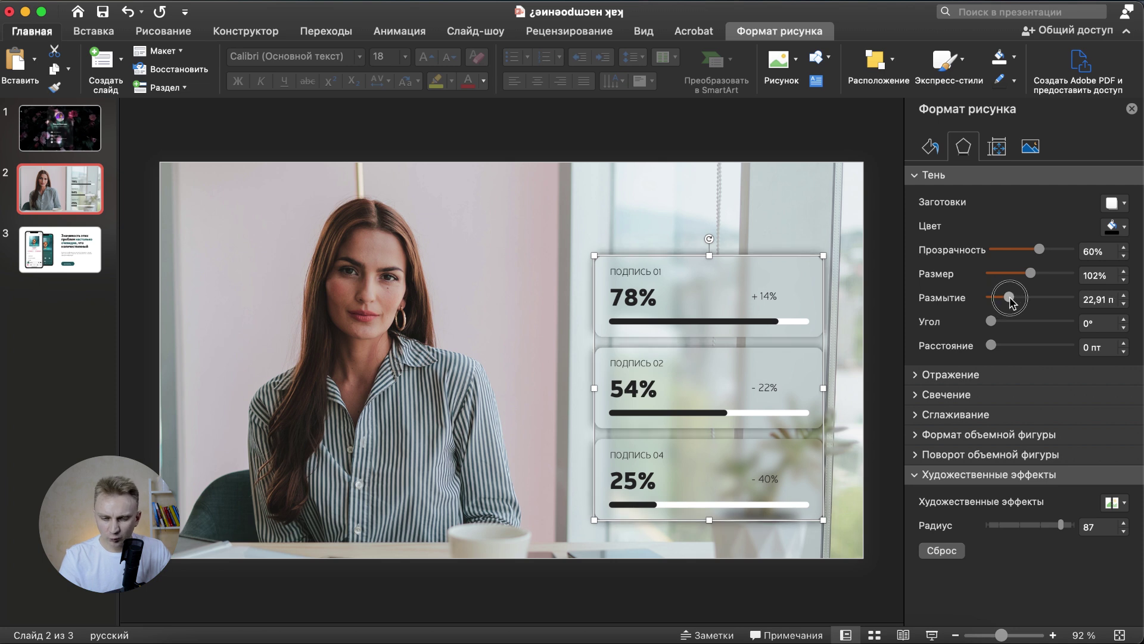
text(100)
key(Return)
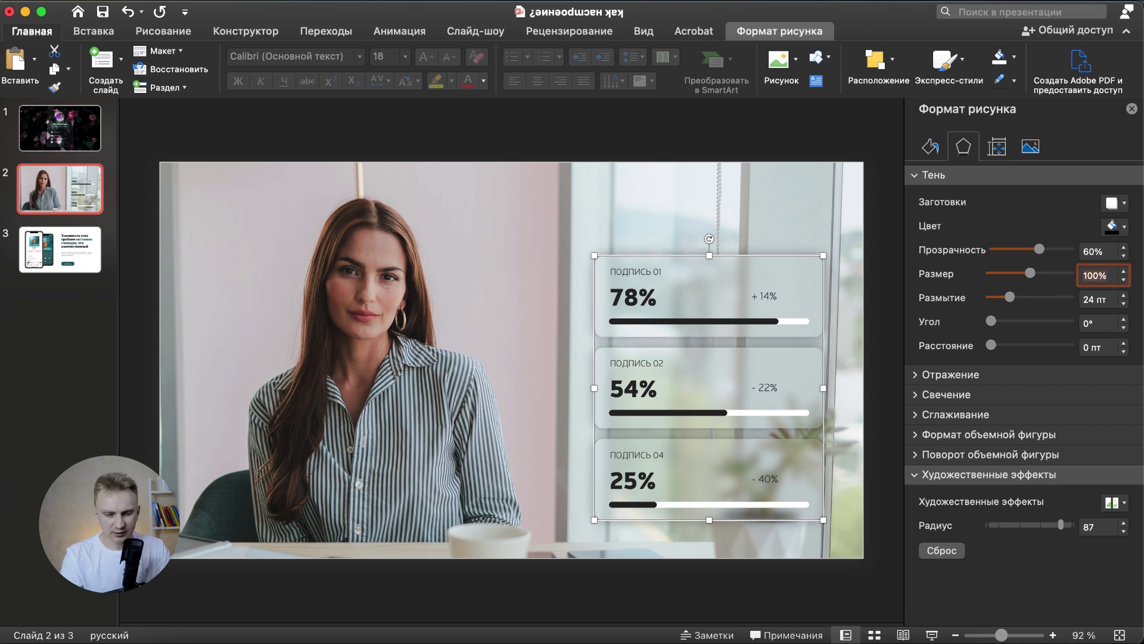
drag(1040, 251, 1049, 253)
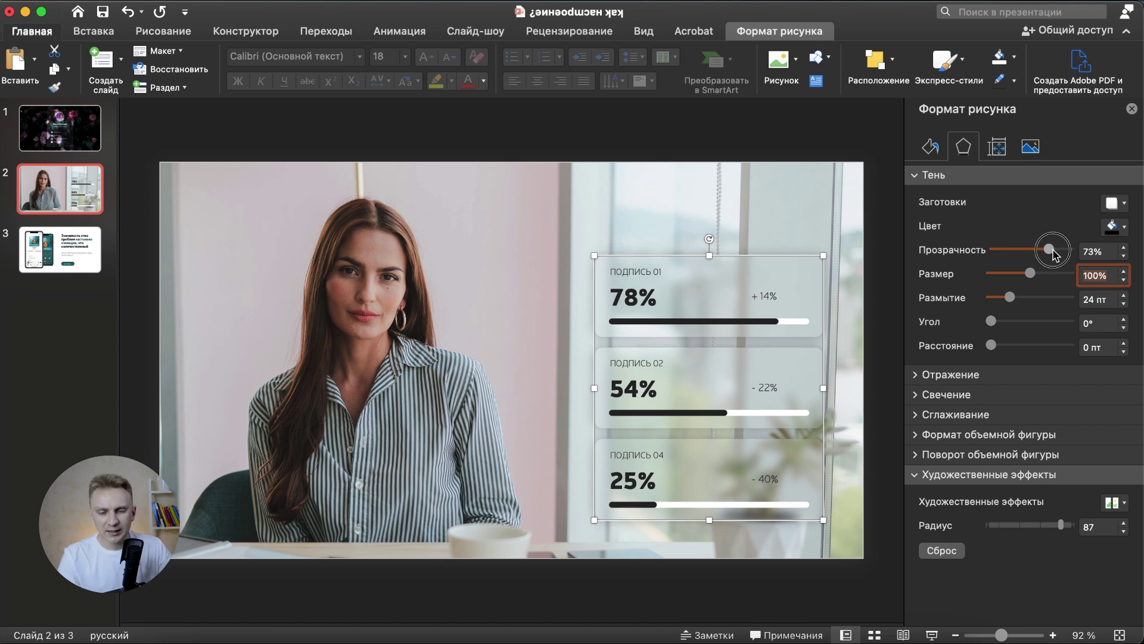
click(809, 270)
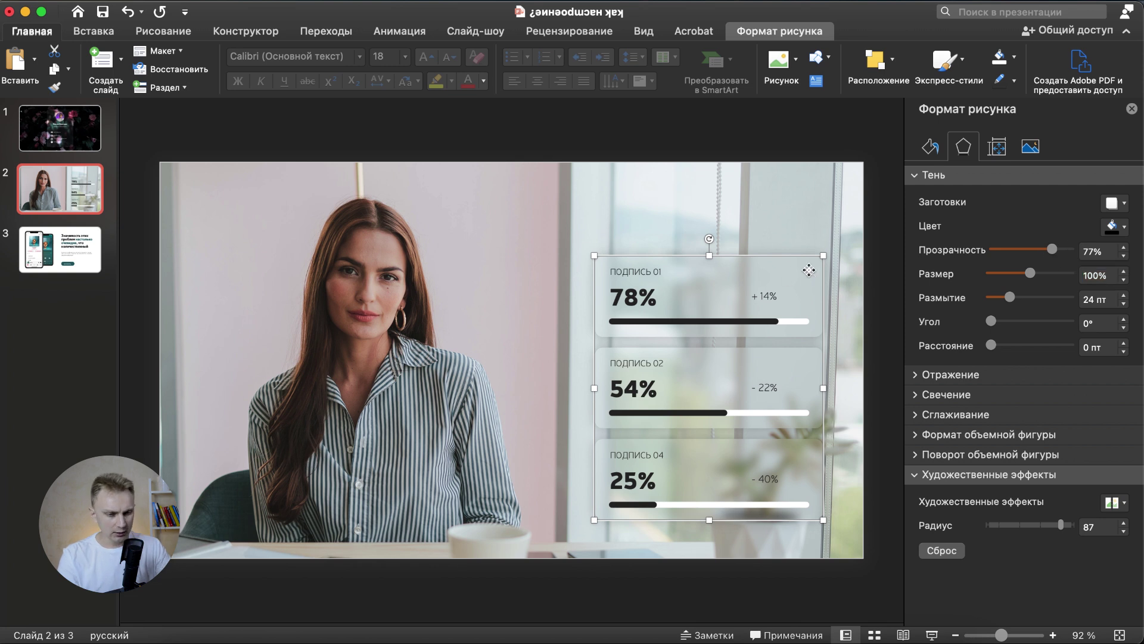
click(388, 250)
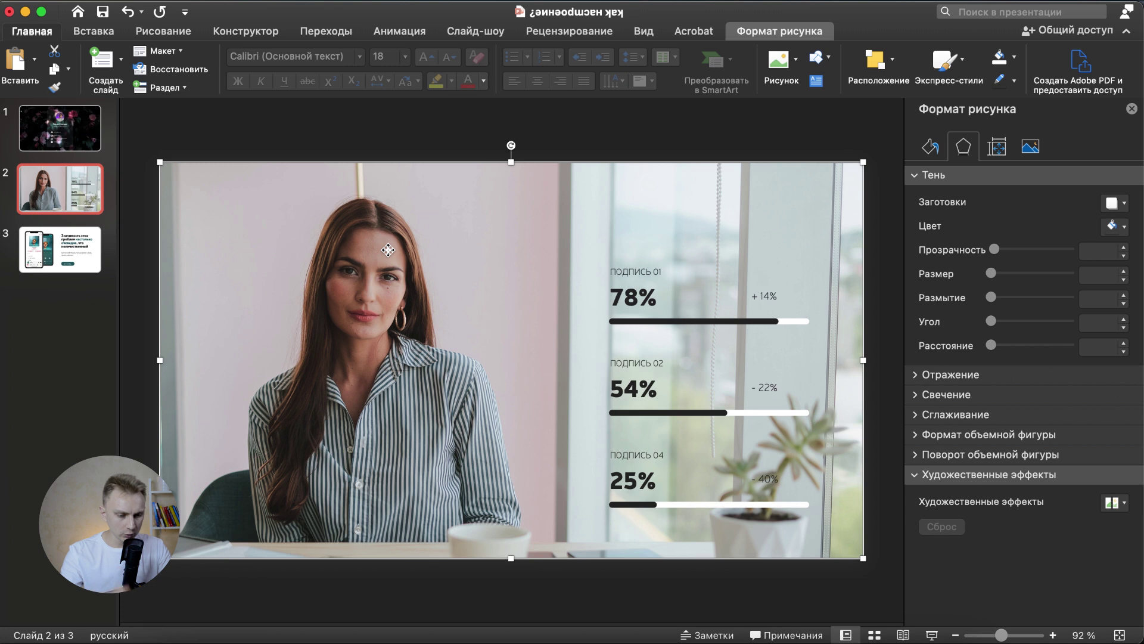
click(385, 130)
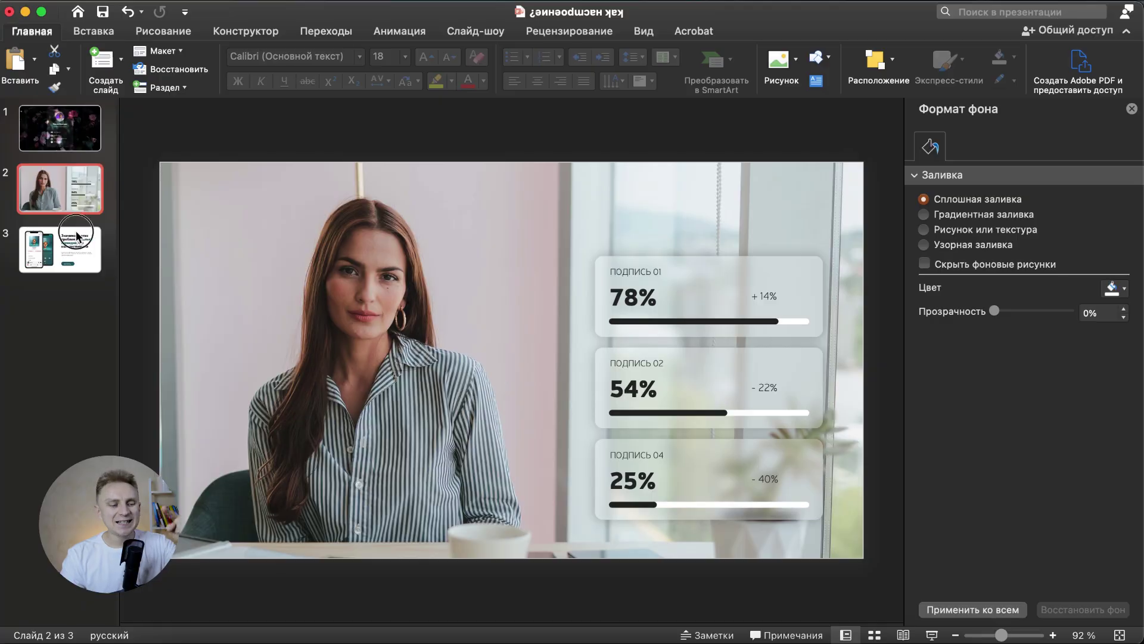
Step: Open slide 3 with the phone mockups and the 'Значимость этих проблем настолько очевидна' heading
click(78, 236)
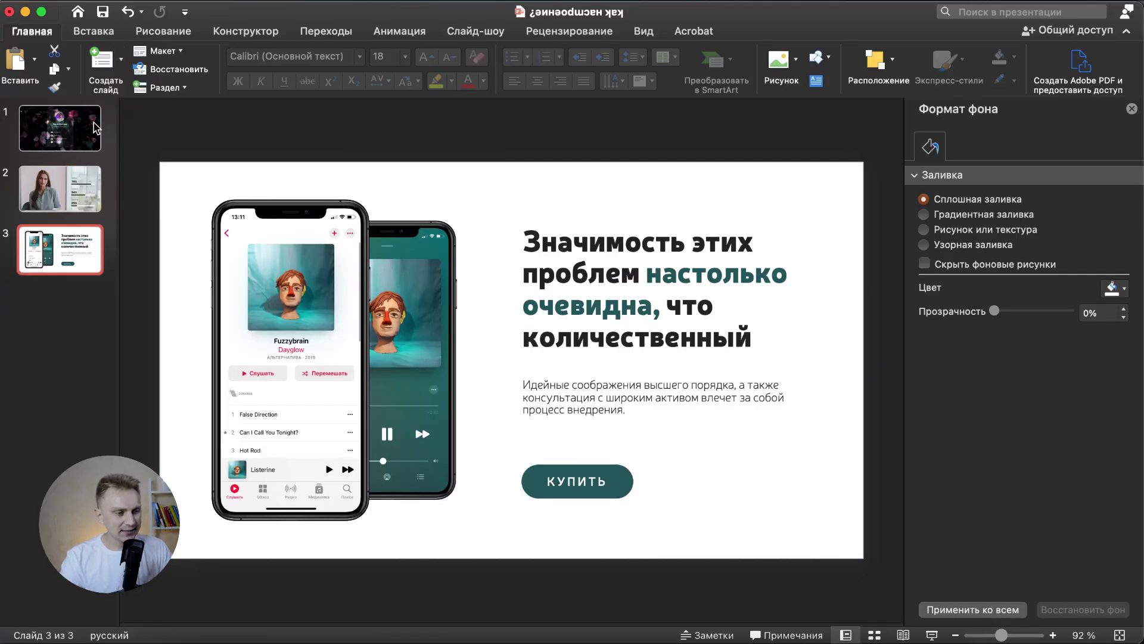
Step: Draw a large circle on slide 3 and send it behind the second phone and heading
click(93, 31)
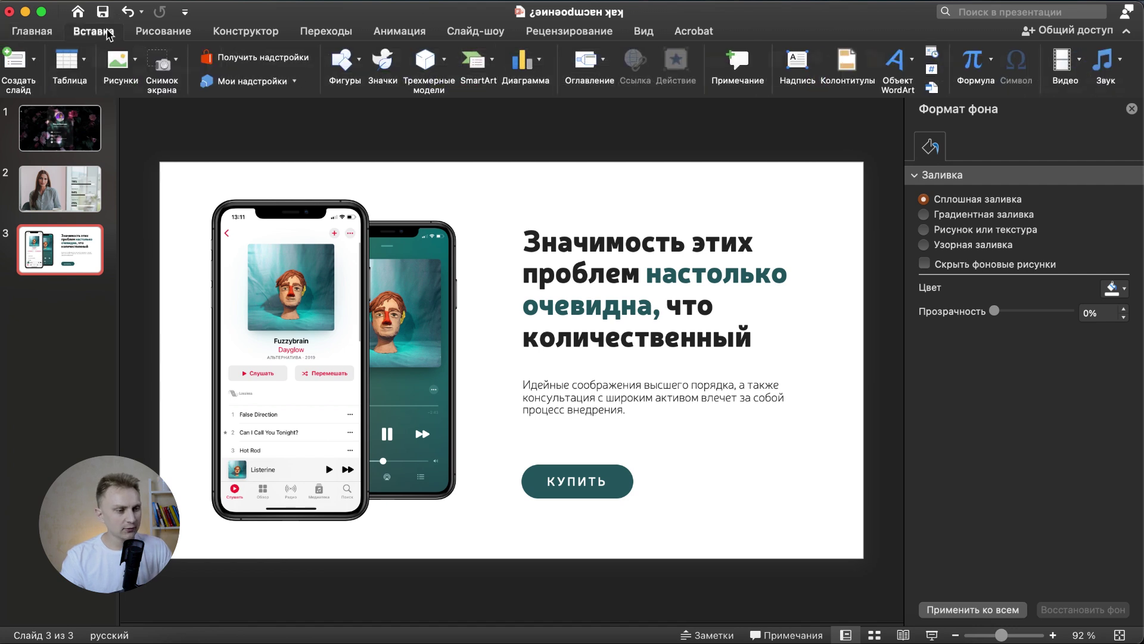
click(343, 66)
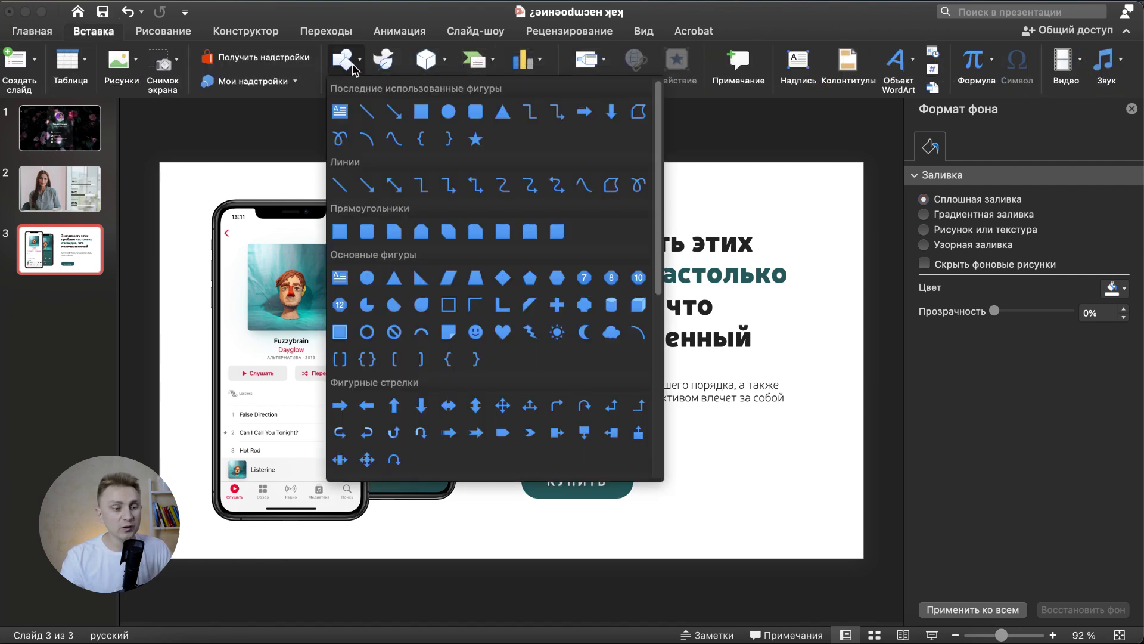
click(449, 112)
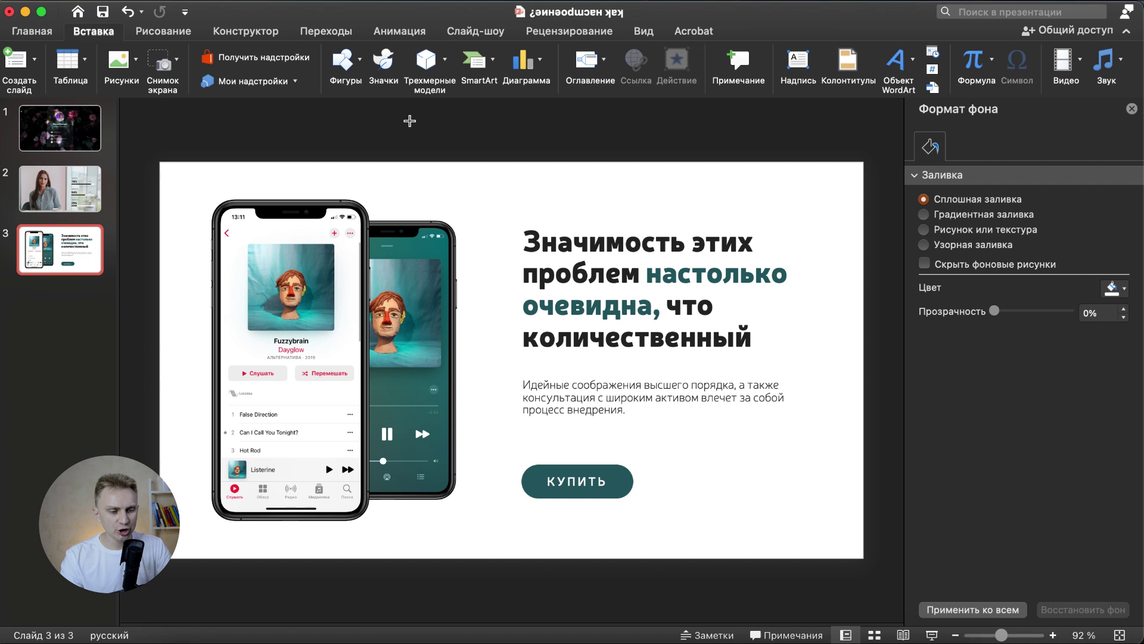
drag(404, 112, 608, 357)
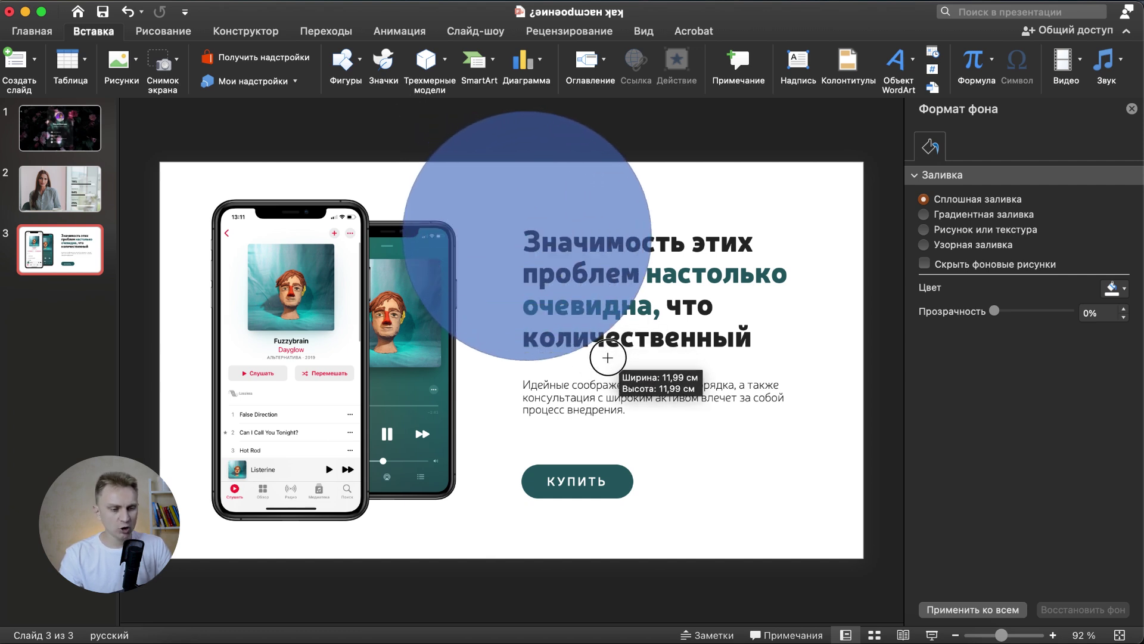
drag(535, 300, 500, 278)
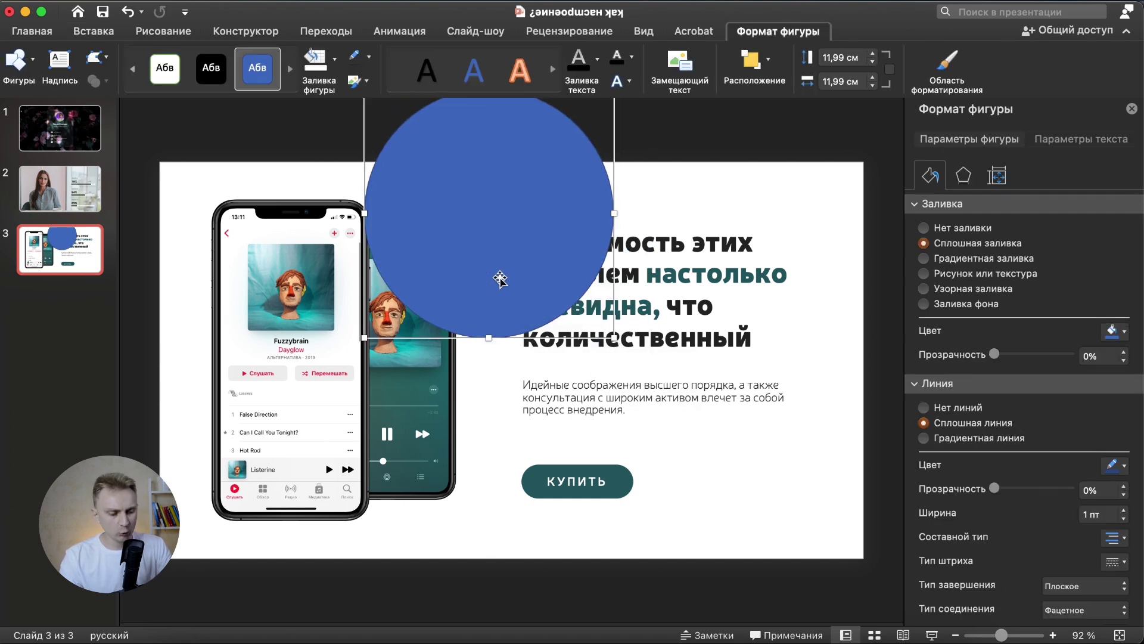
key(super+shift+b)
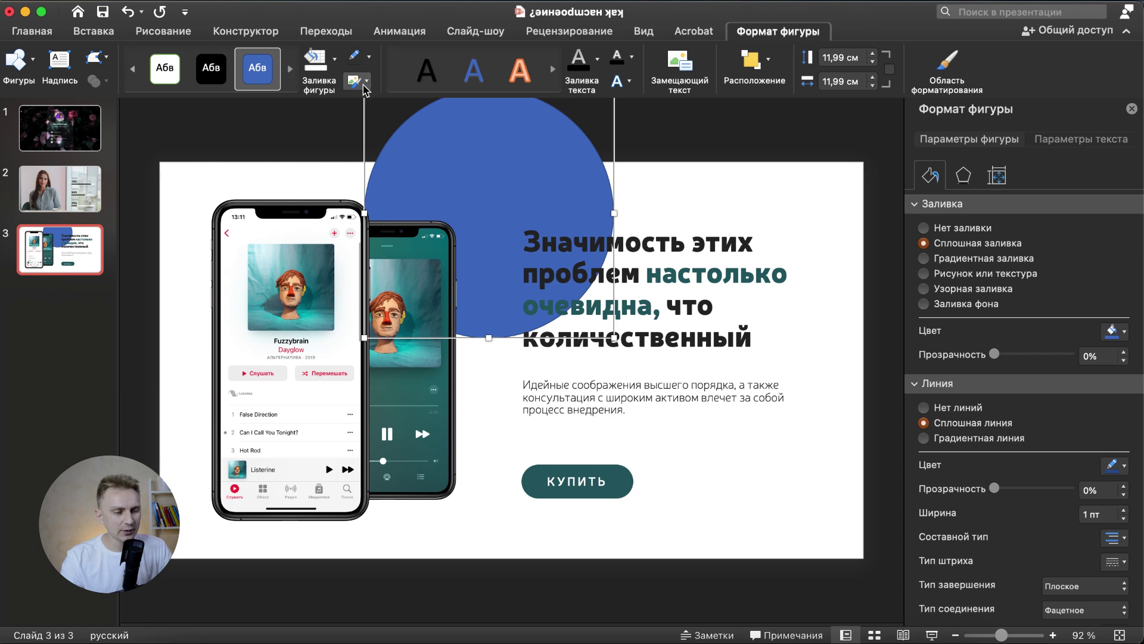
Step: Remove the circle's outline and fill it with orange EA6F40 sampled from the album art
click(366, 81)
click(394, 83)
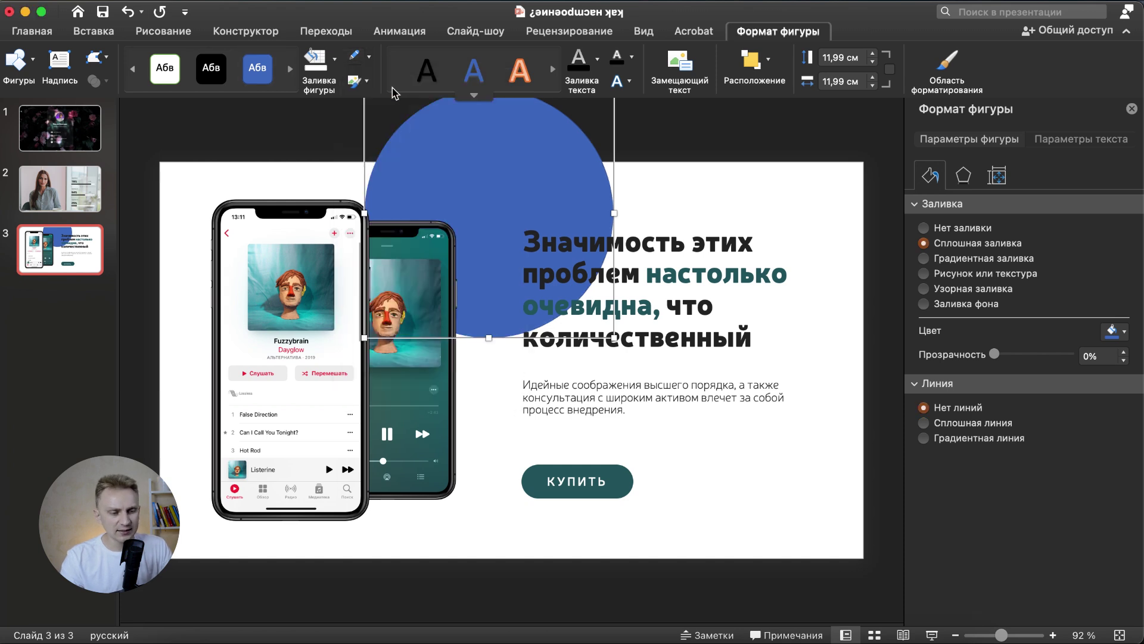
click(335, 59)
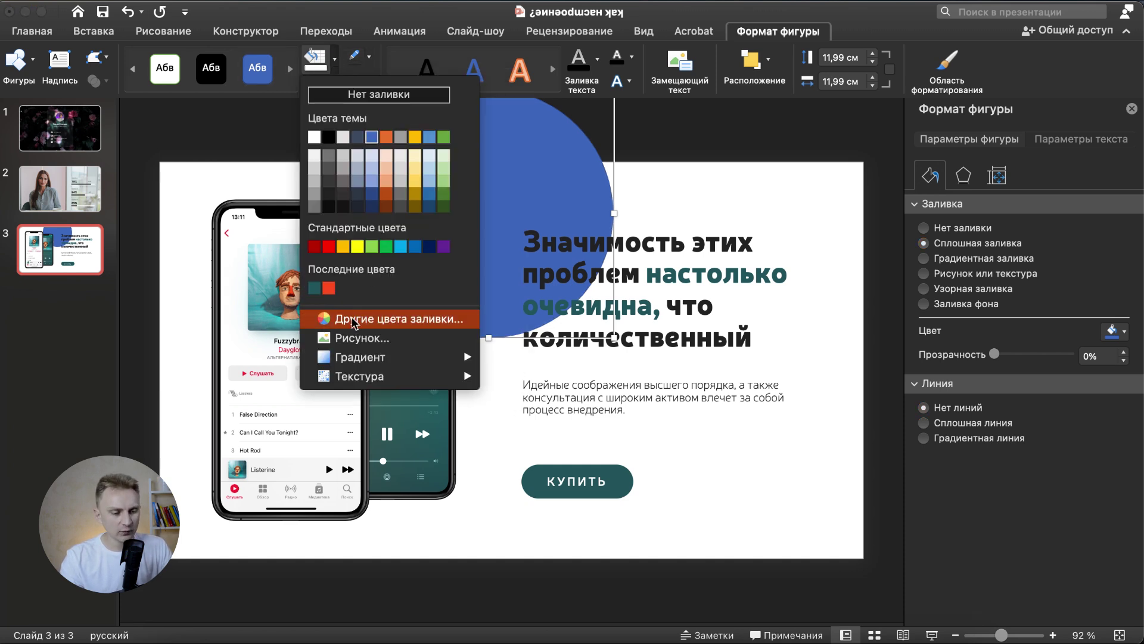
click(354, 320)
drag(454, 60, 798, 84)
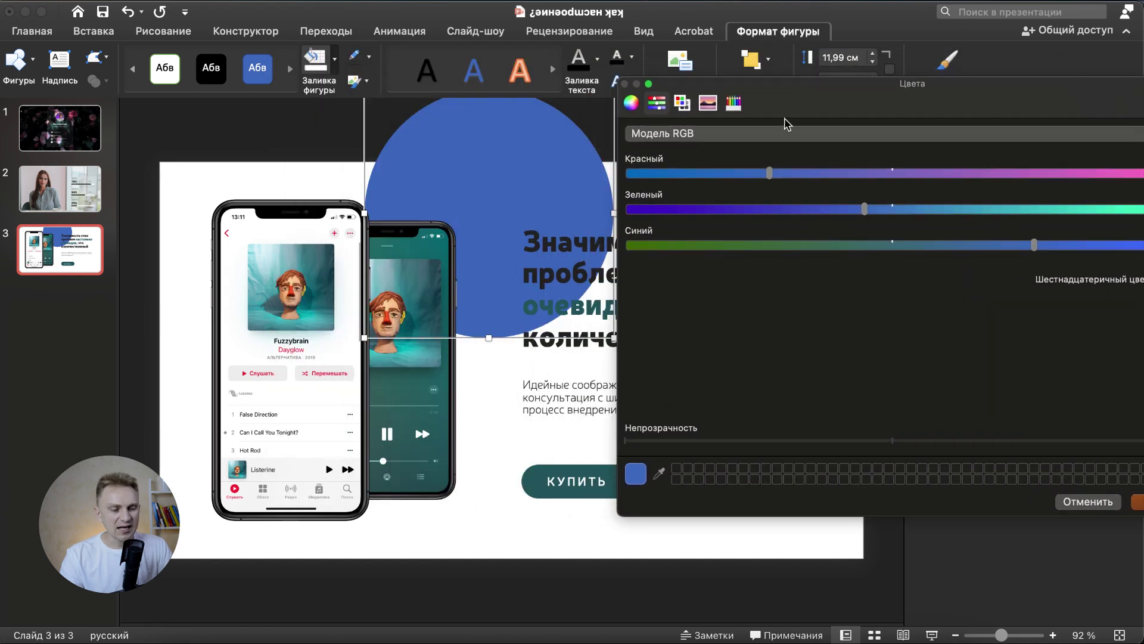
click(660, 475)
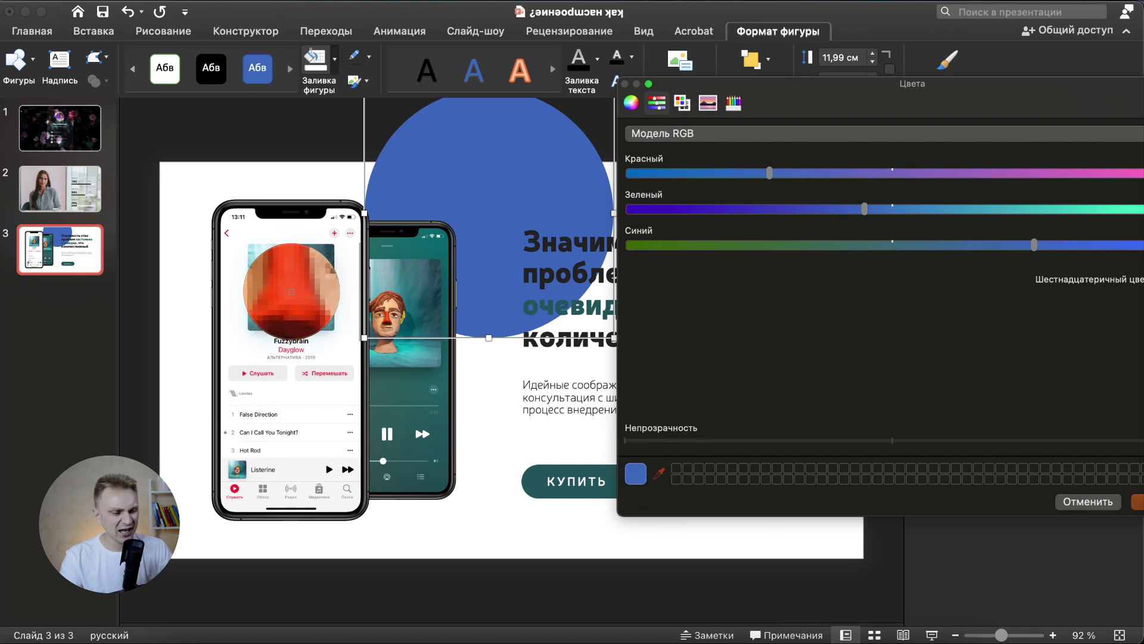
click(291, 293)
drag(991, 81, 661, 81)
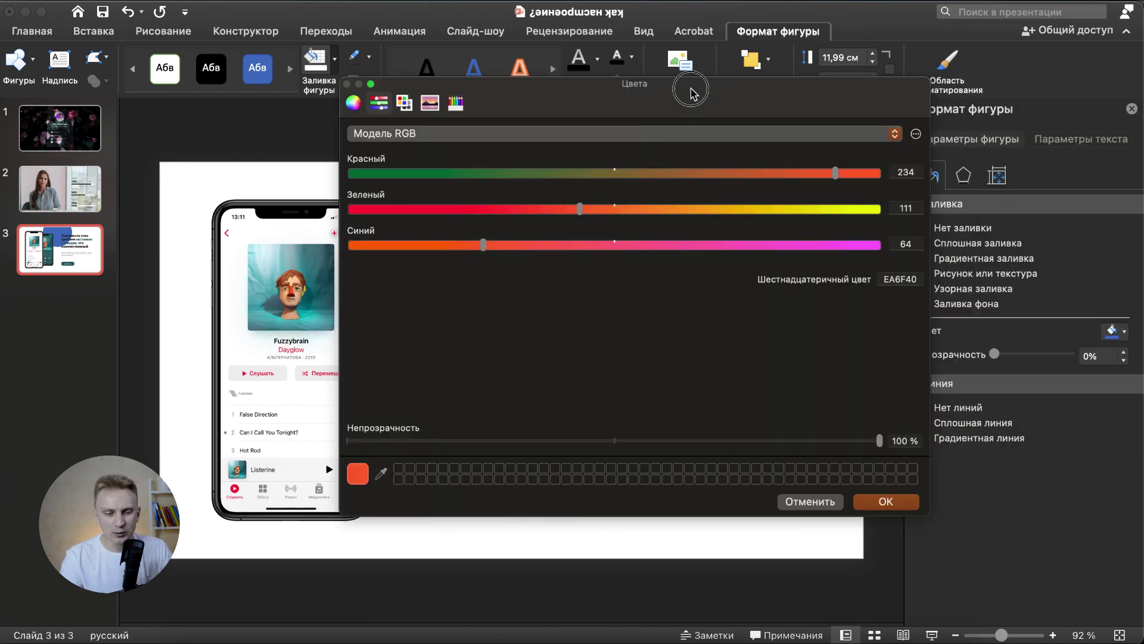
click(820, 503)
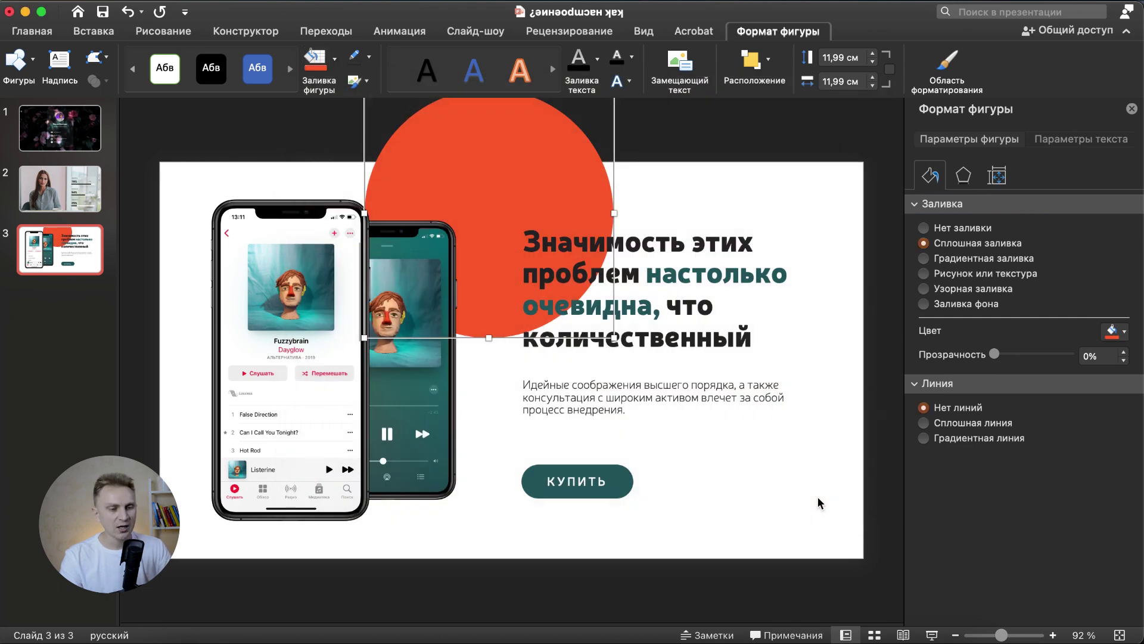
click(95, 31)
Step: Draw a ring about 12.8 cm across near the slide's lower-right corner
click(350, 70)
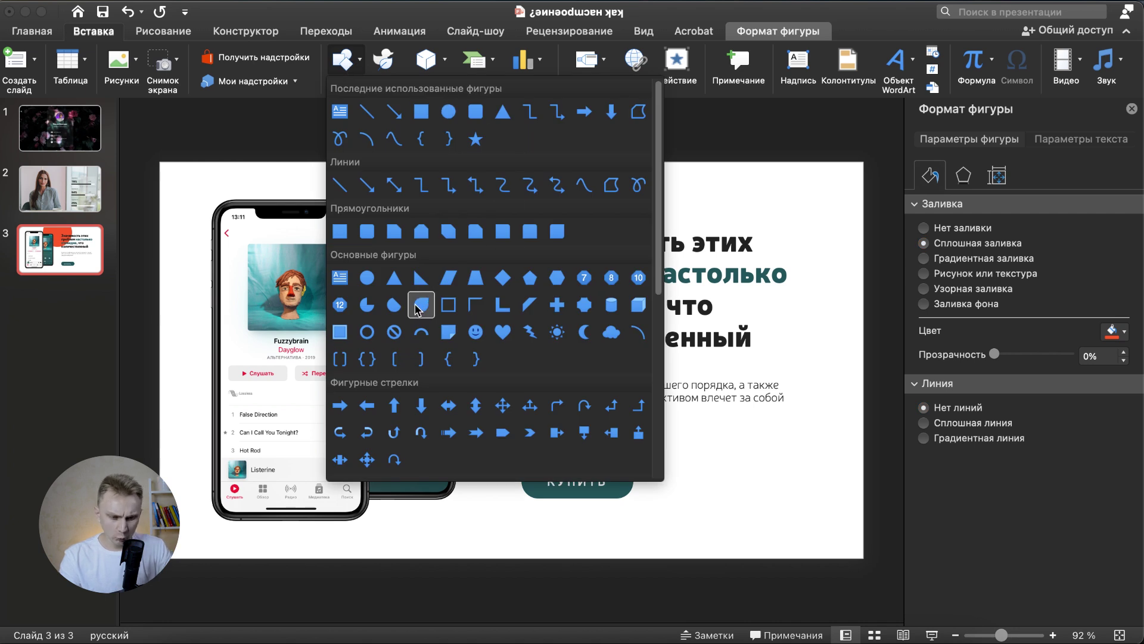
scroll(515, 334, down, 2)
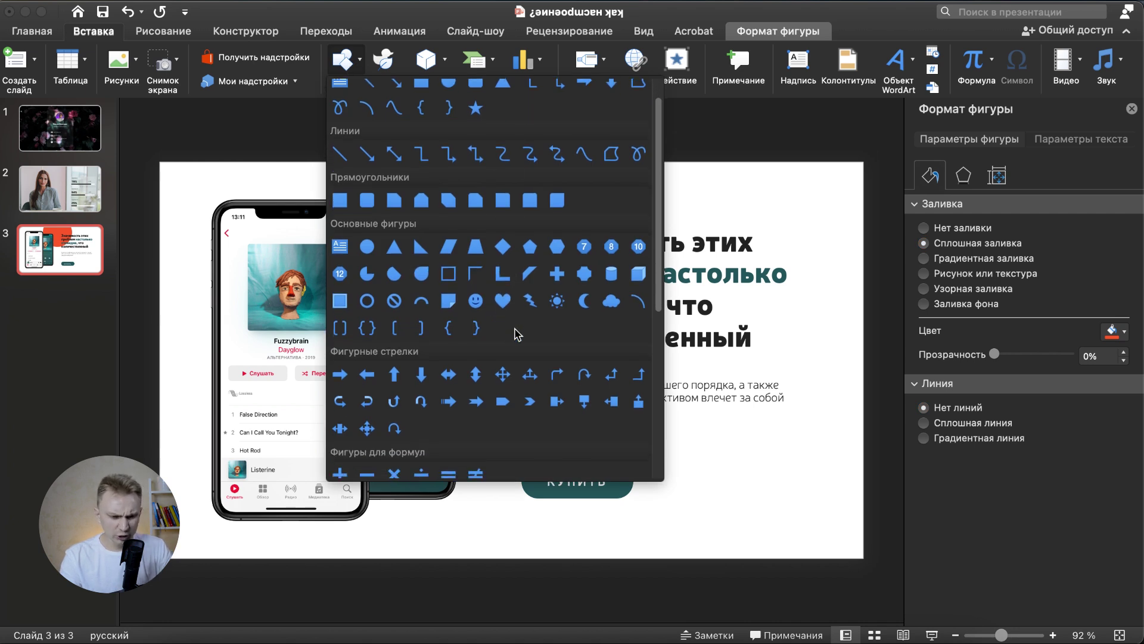
click(366, 299)
mouse_move(538, 262)
mouse_down()
mouse_move(813, 576)
mouse_move(796, 558)
mouse_up()
drag(579, 414, 705, 511)
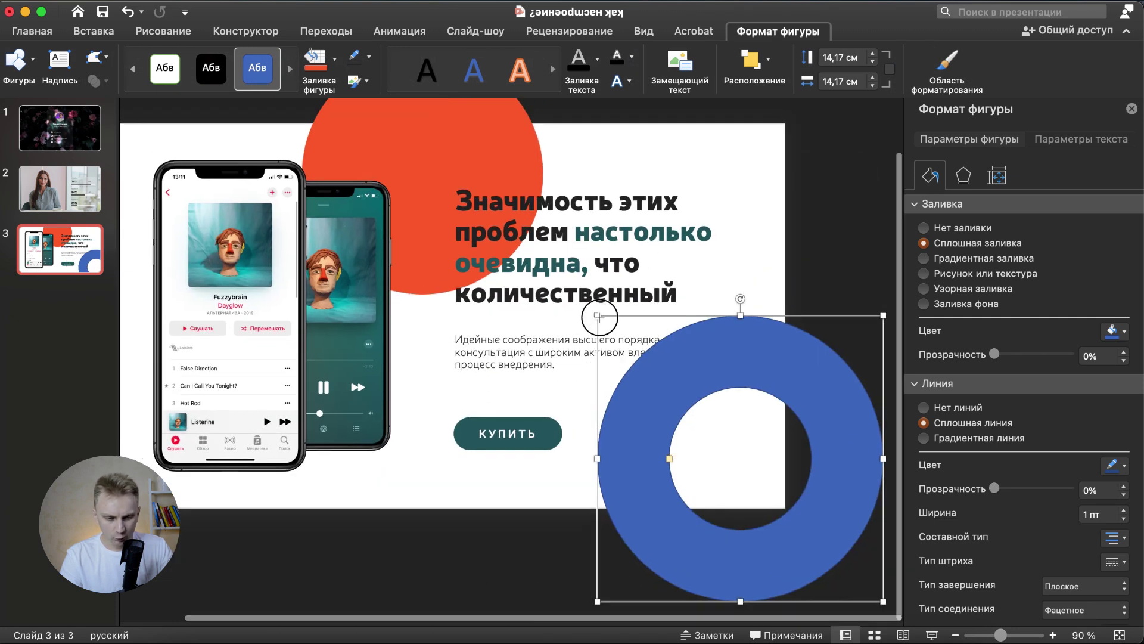
drag(599, 317, 626, 334)
drag(676, 434, 644, 446)
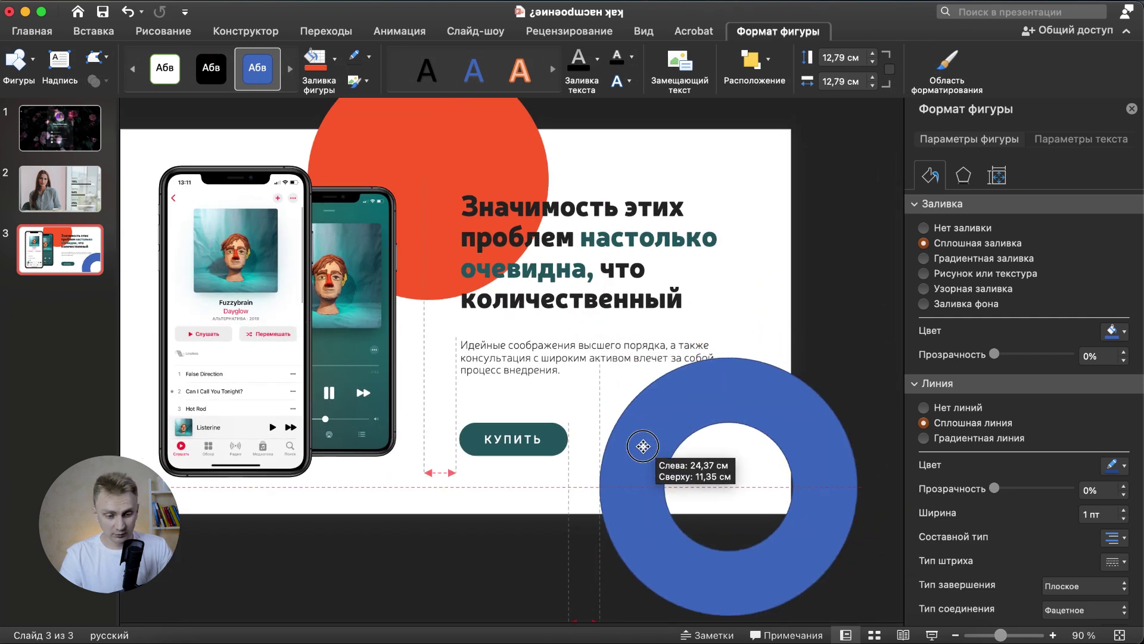
Step: Fill the ring with teal 355E64 sampled from the КУПИТЬ button and remove its outline
click(335, 59)
click(352, 316)
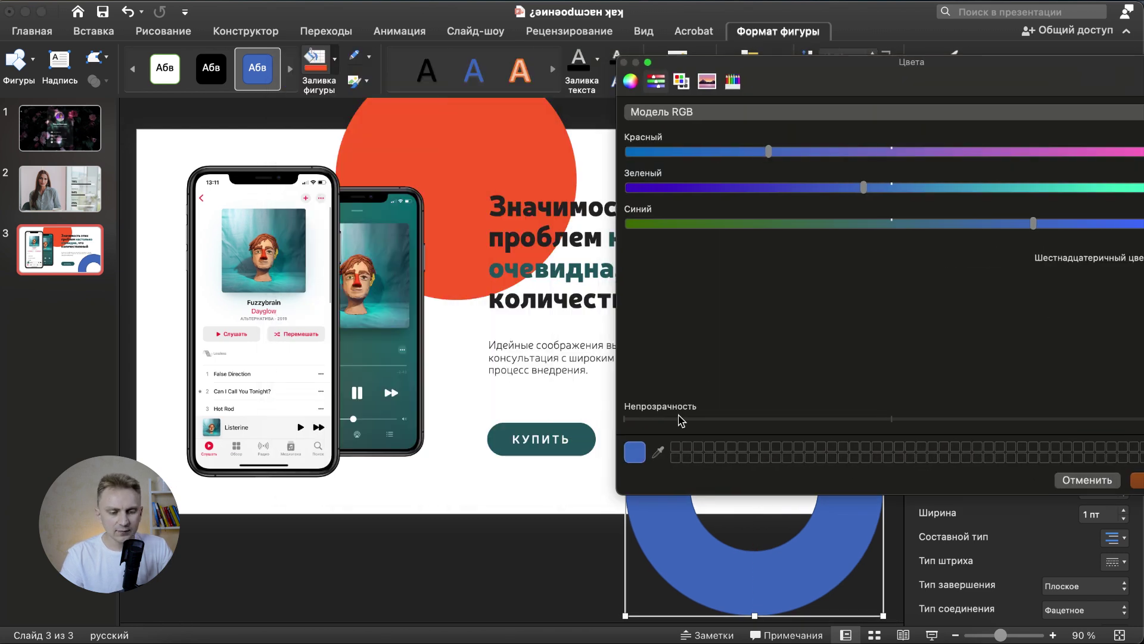
click(660, 455)
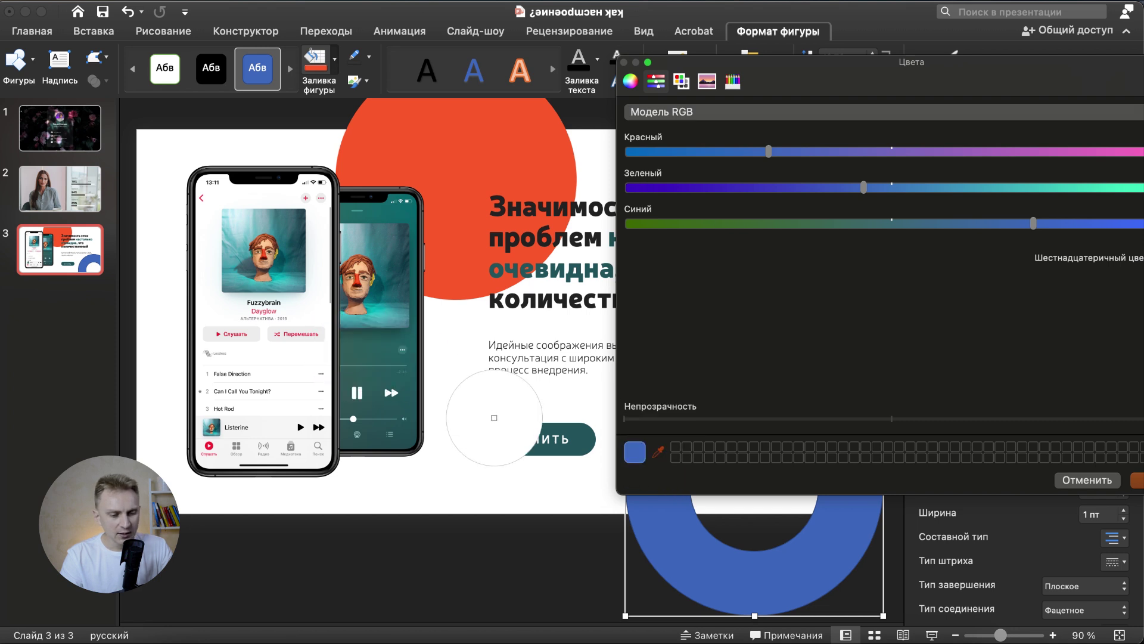
click(503, 442)
drag(905, 83, 602, 83)
click(894, 478)
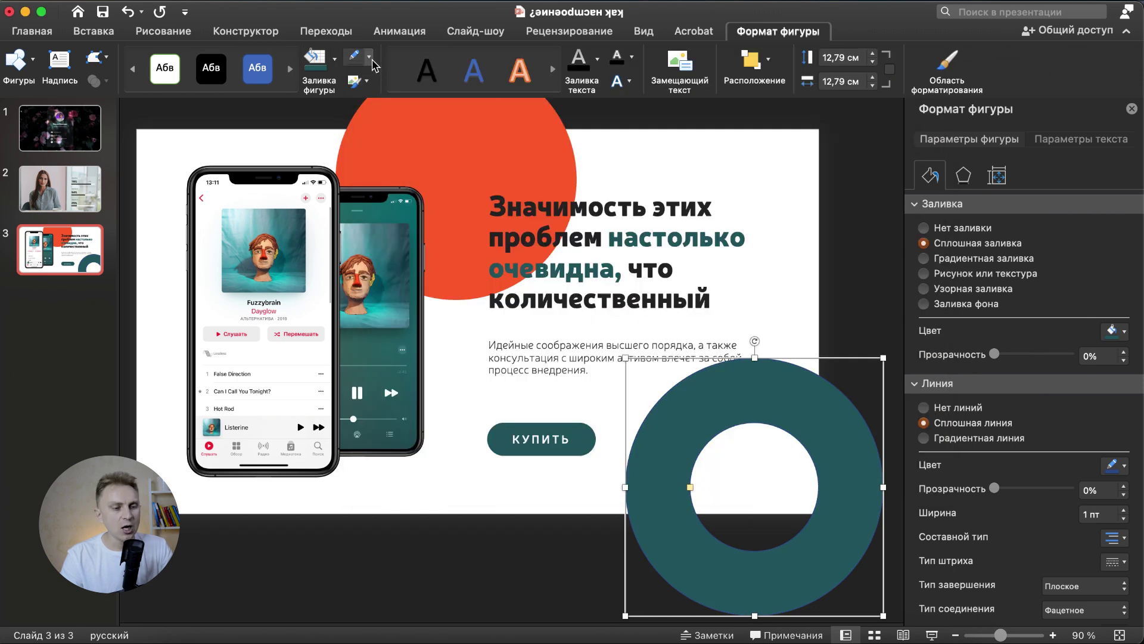
click(370, 57)
click(417, 87)
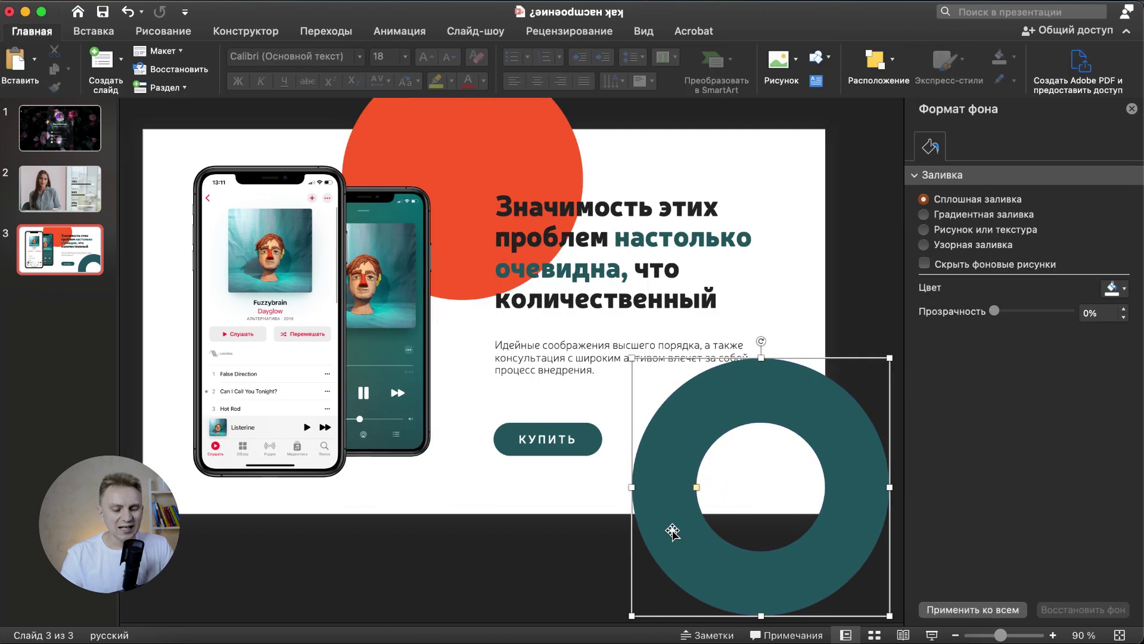
Step: Nudge the teal ring slightly lower so it runs off the slide's bottom edge
click(669, 531)
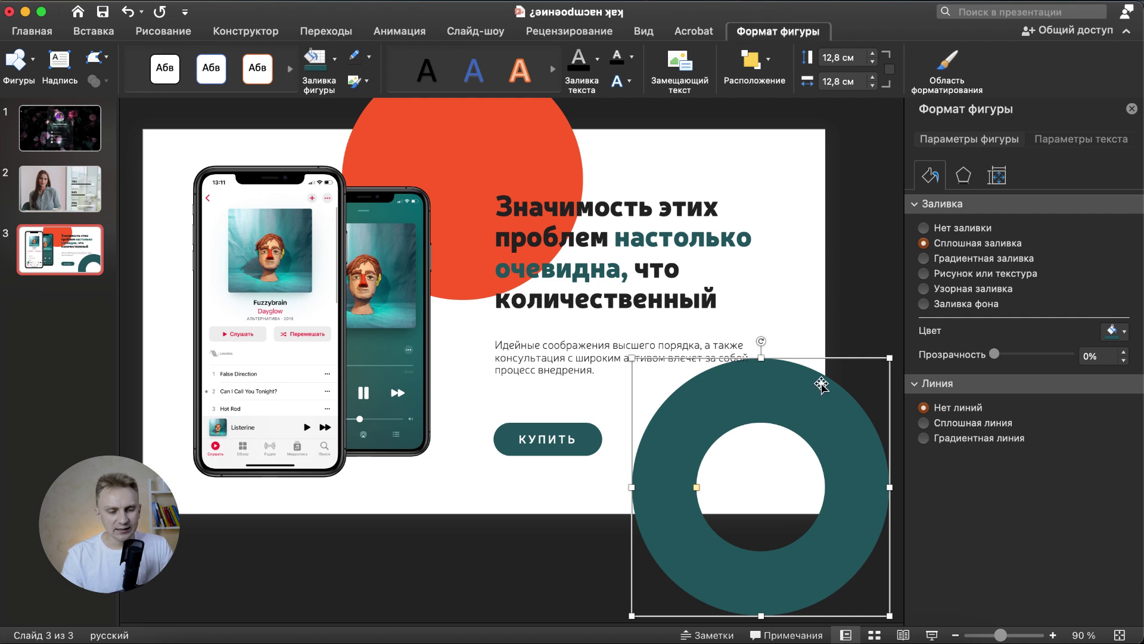
drag(808, 400, 808, 421)
click(866, 269)
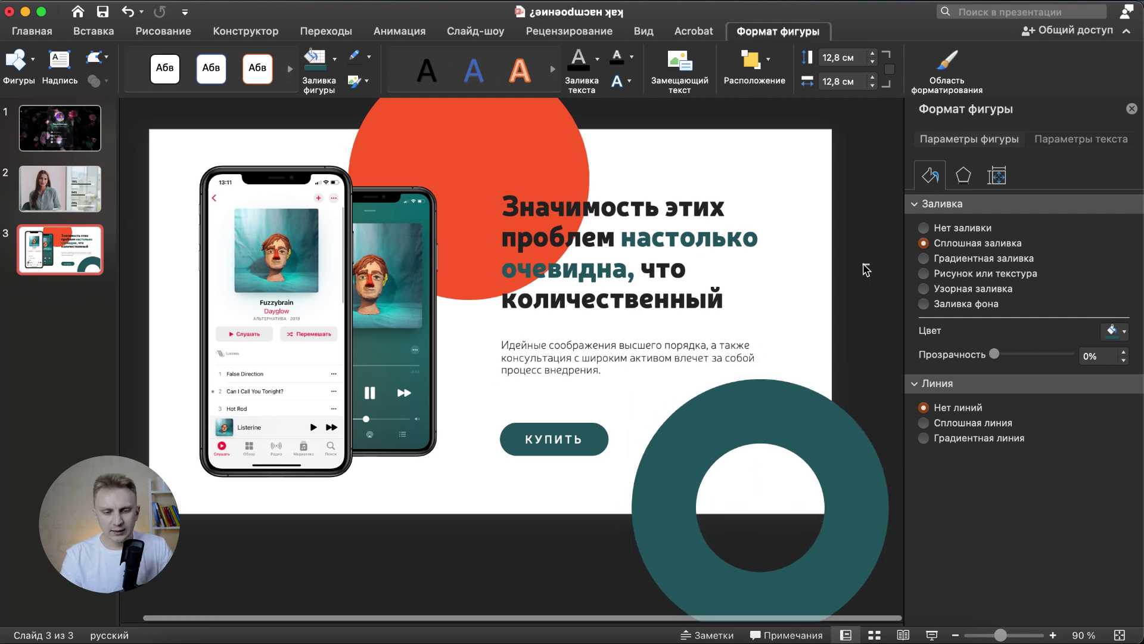
click(93, 31)
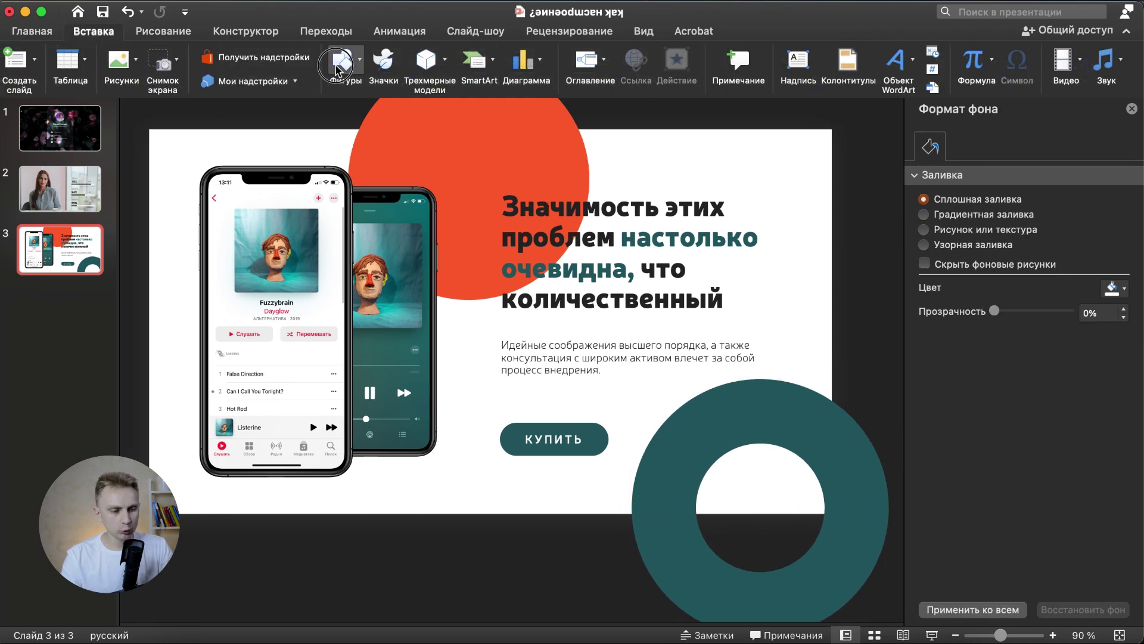
Step: Draw a rounded rectangle over the heading text and send it behind the text and ring
click(338, 59)
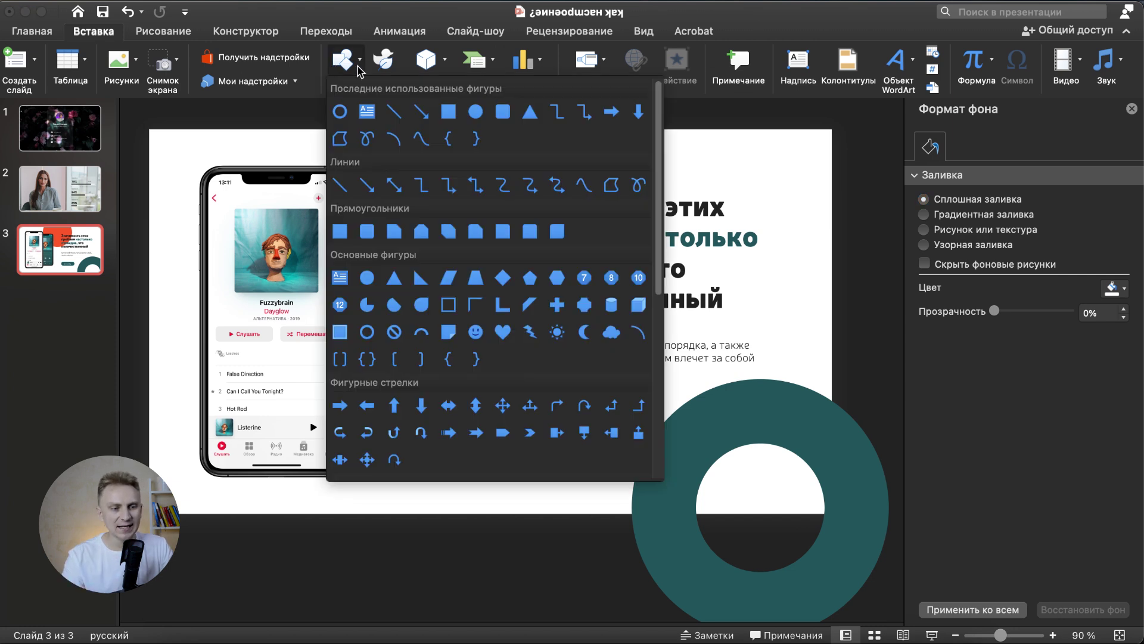
click(502, 111)
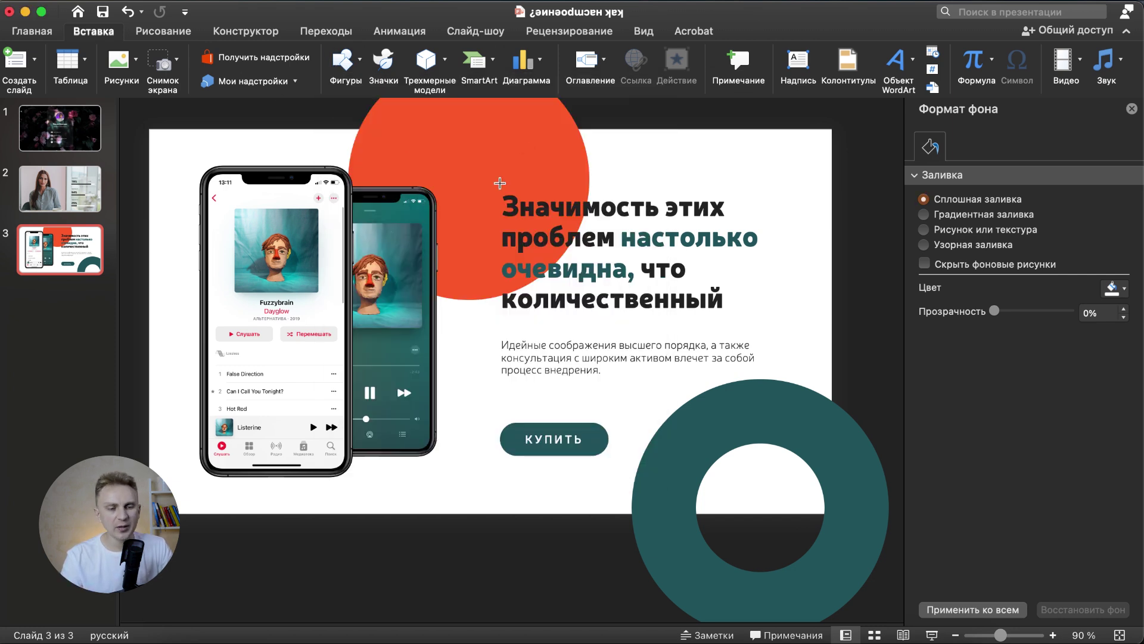
drag(499, 179, 818, 487)
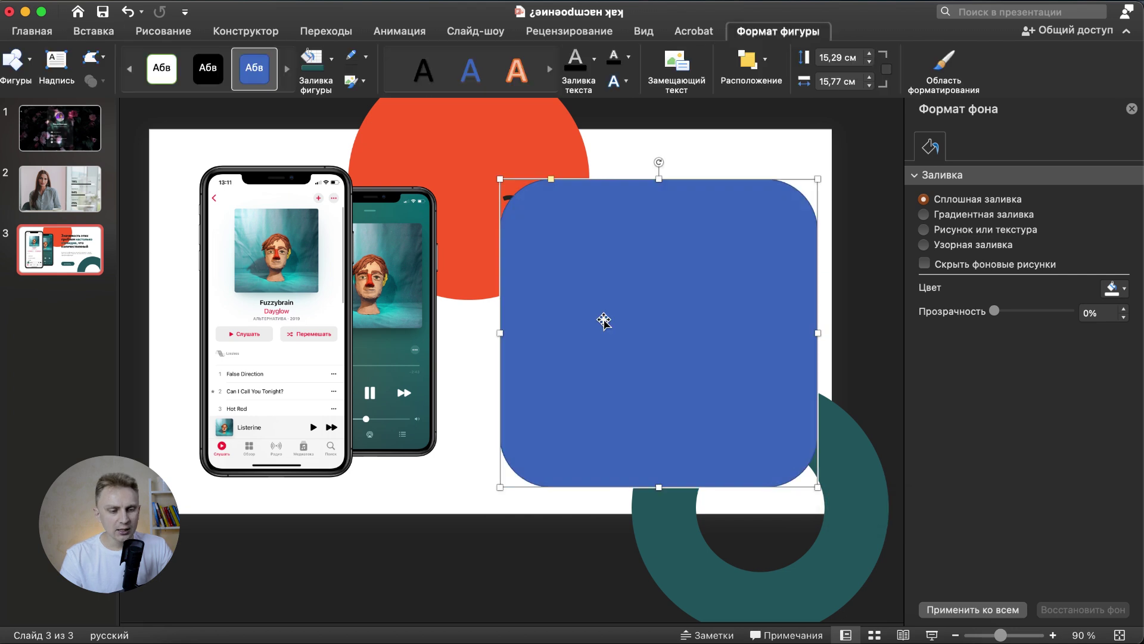
drag(604, 320, 587, 310)
key(super+shift+b)
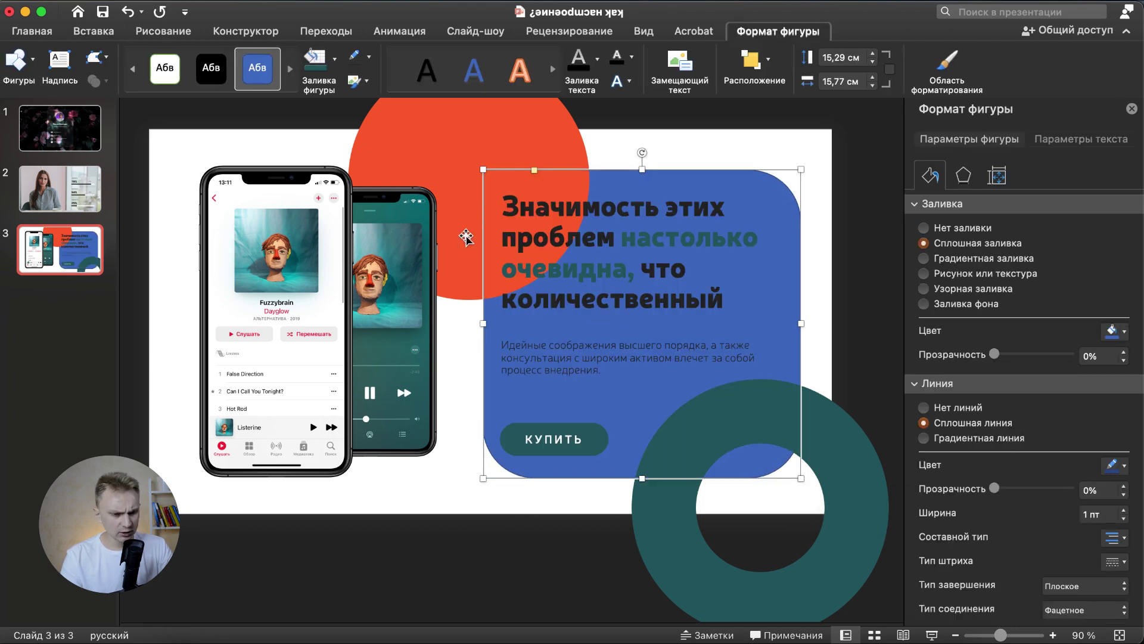
Step: Send the orange circle and teal ring behind the blue card
click(434, 240)
shift+click(721, 535)
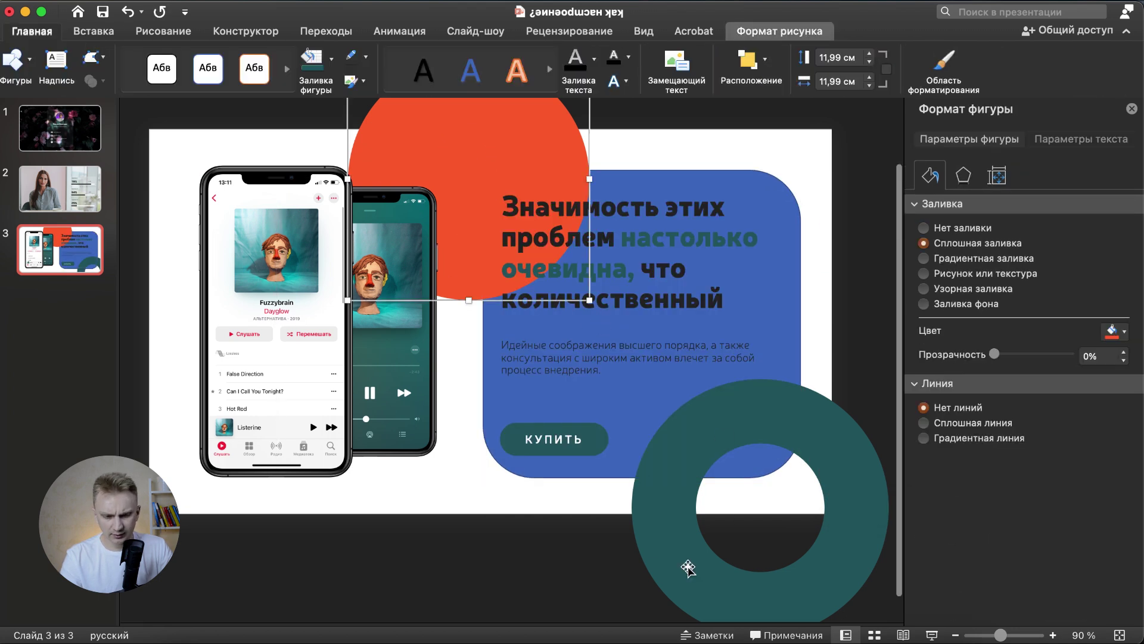
key(super+shift+b)
key(Escape)
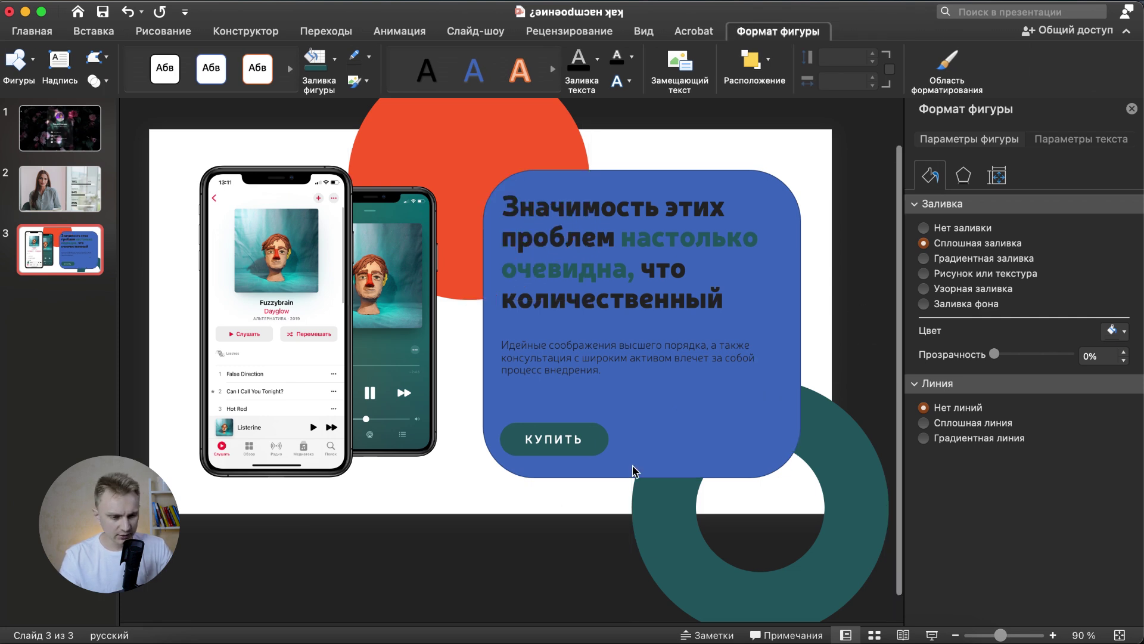
Step: Shift the blue card slightly left and fine-tune its position
click(570, 328)
drag(535, 170, 502, 168)
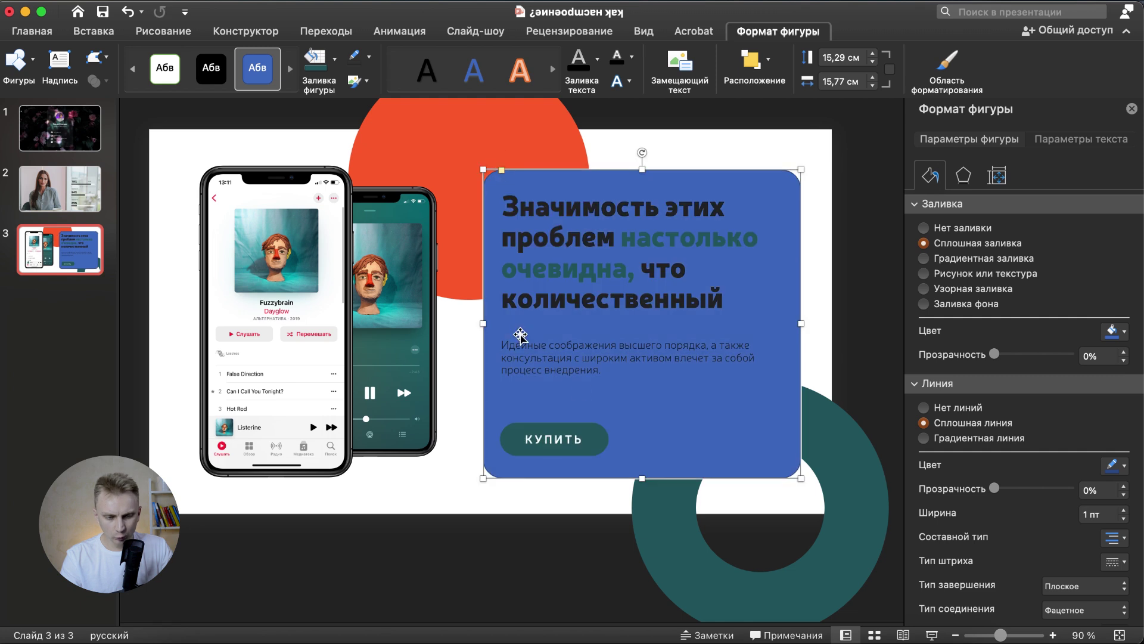
key(Left)
key(Left)
key(Left)
key(Down)
key(Down)
key(Left)
key(Up)
key(Left)
key(Left)
key(Up)
key(Down)
key(Down)
key(Left)
key(Right)
key(Down)
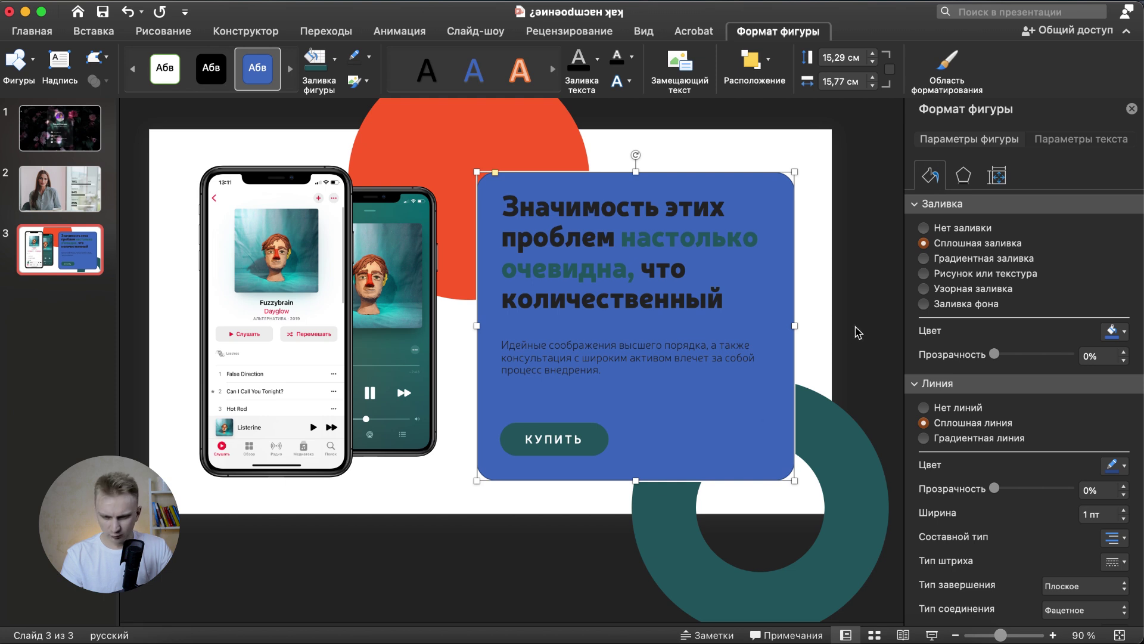
Step: Bring the teal ring in front of the card and nudge it slightly right and down
click(866, 274)
click(856, 460)
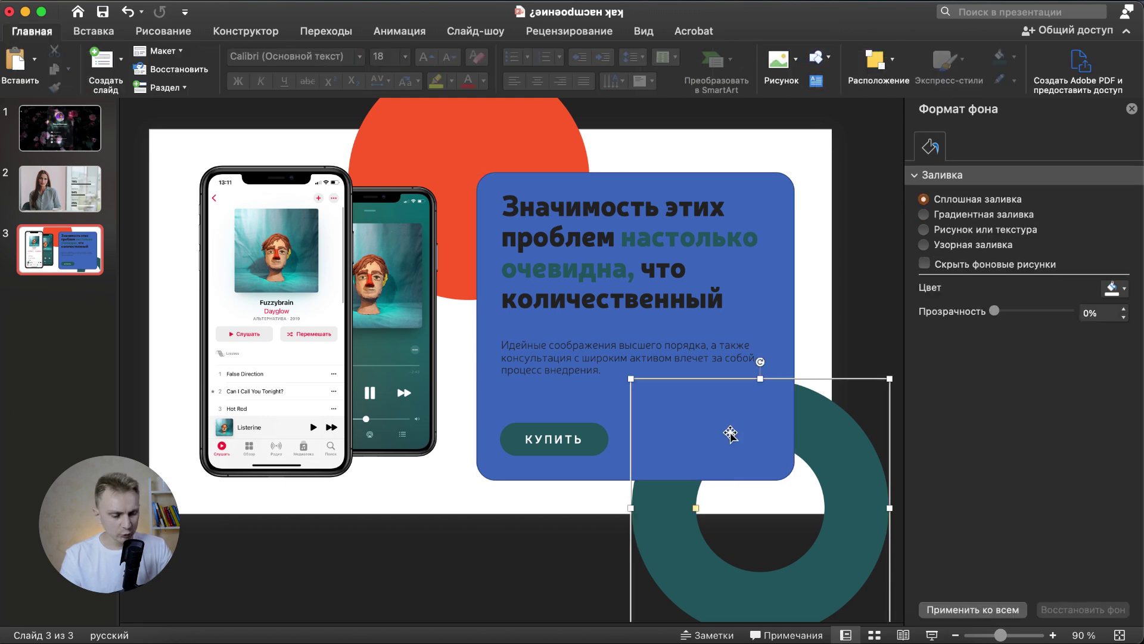
key(super+shift+f)
key(Down)
key(Down)
key(Down)
key(Right)
key(Right)
key(Down)
key(Down)
key(Right)
key(Down)
key(Down)
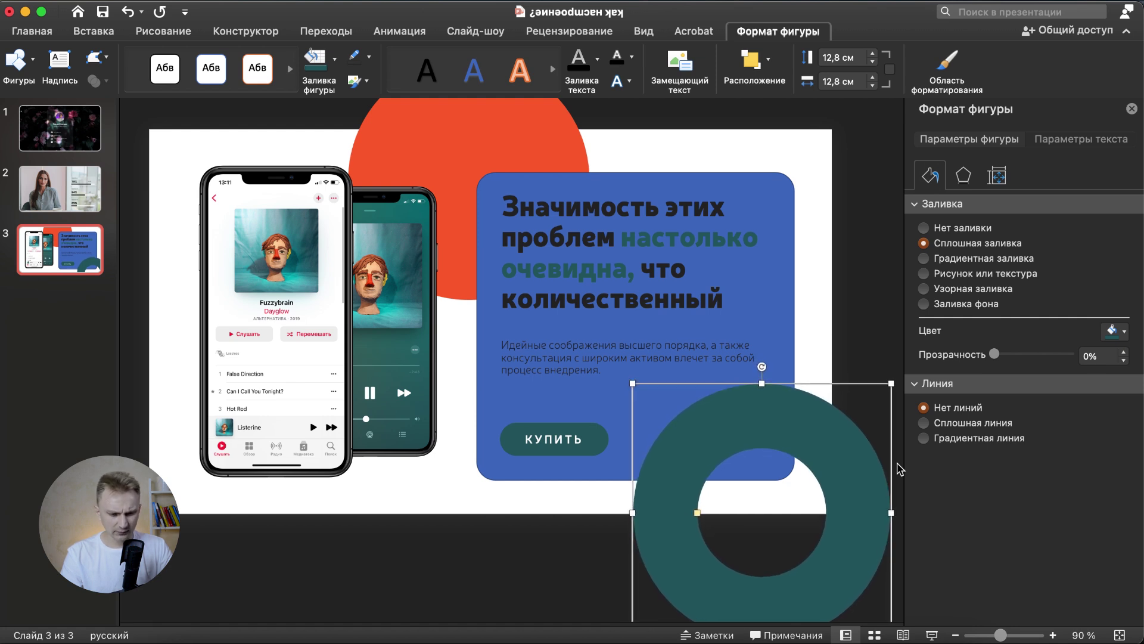
click(884, 309)
Step: Remove the orange circle and teal ring together from slide 3
click(834, 411)
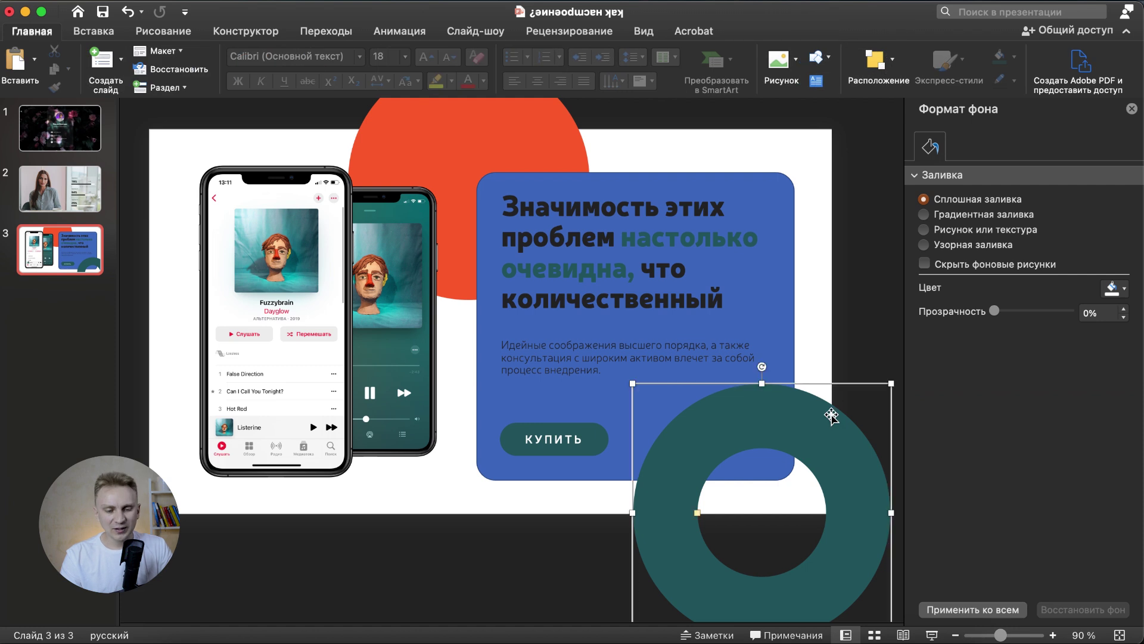
shift+click(461, 158)
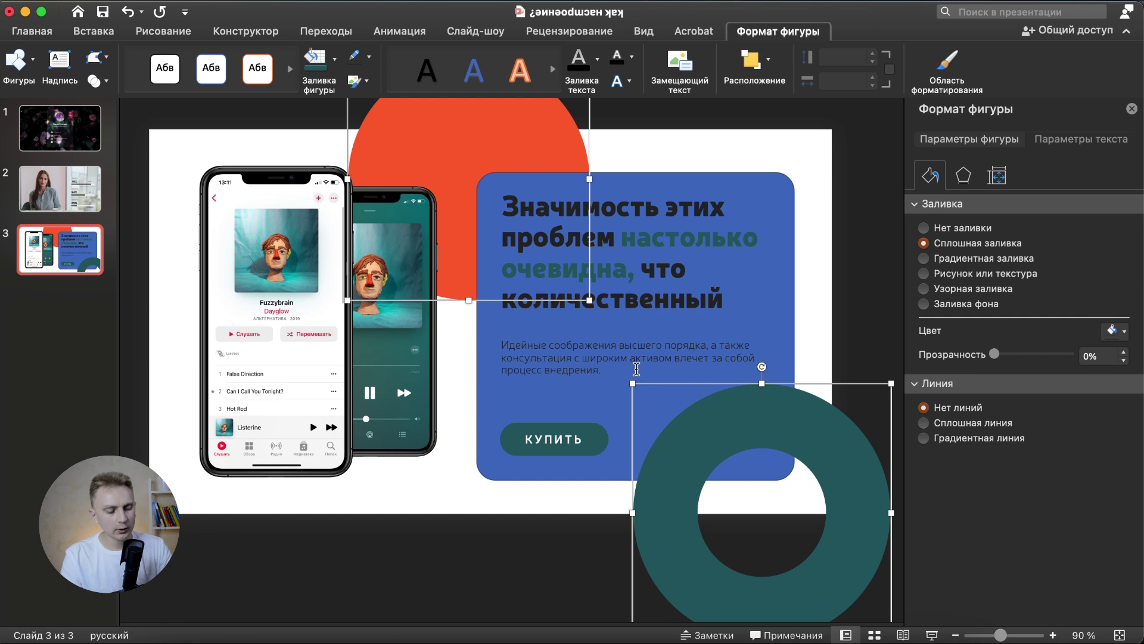
key(Delete)
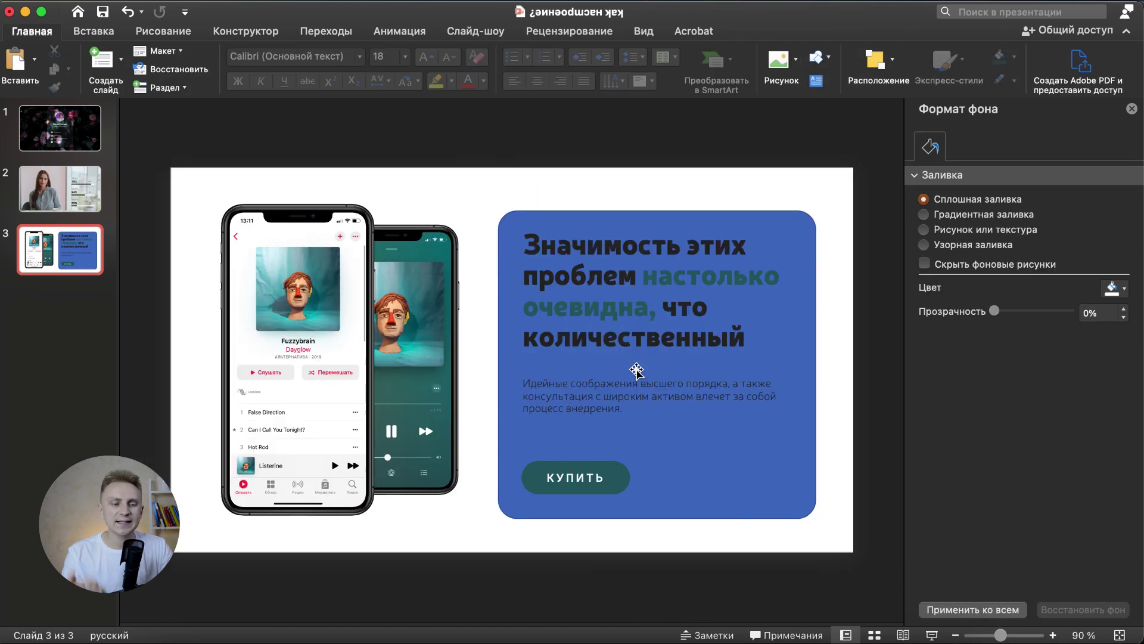
click(66, 371)
Step: Add slide 4, delete its title and text placeholders, and paste the circle and ring onto it
key(Return)
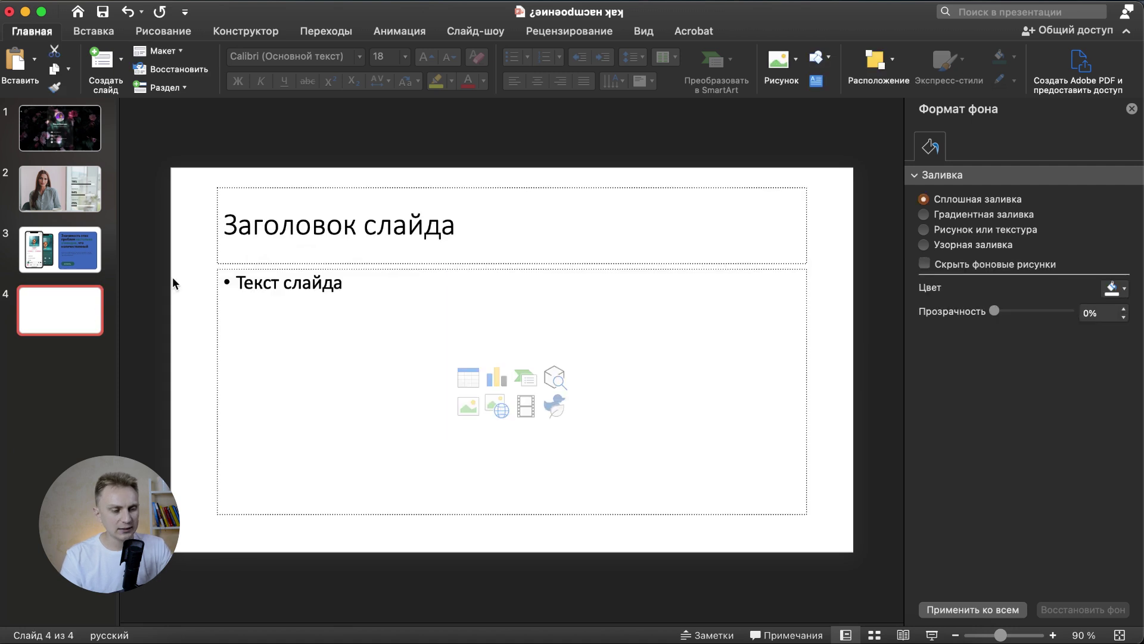
key(super+a)
key(Delete)
key(super+v)
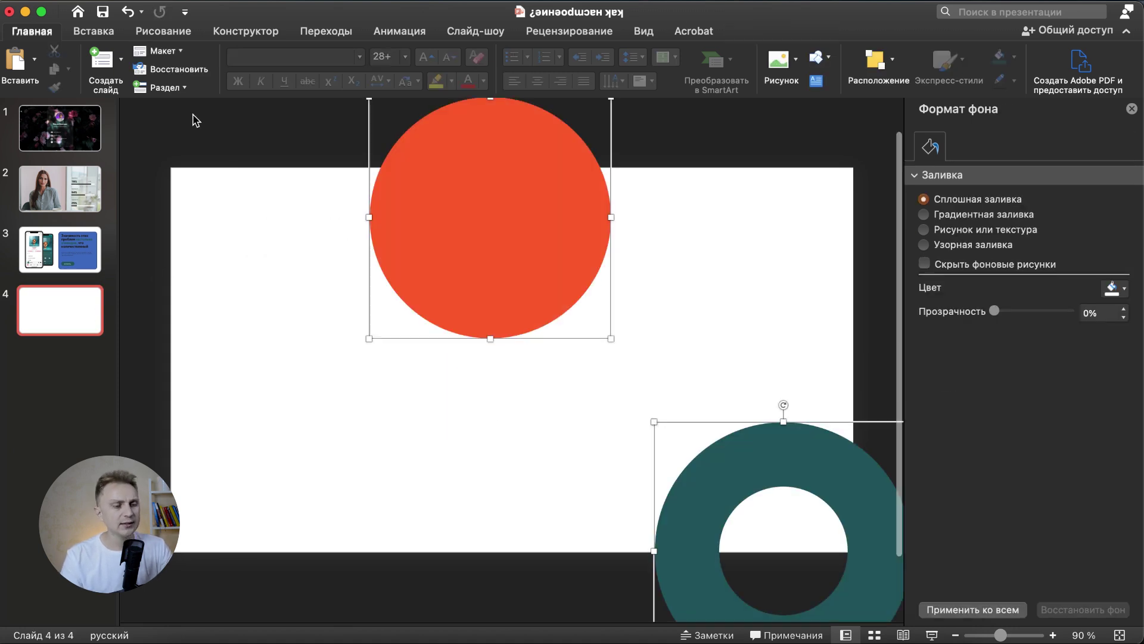
click(193, 116)
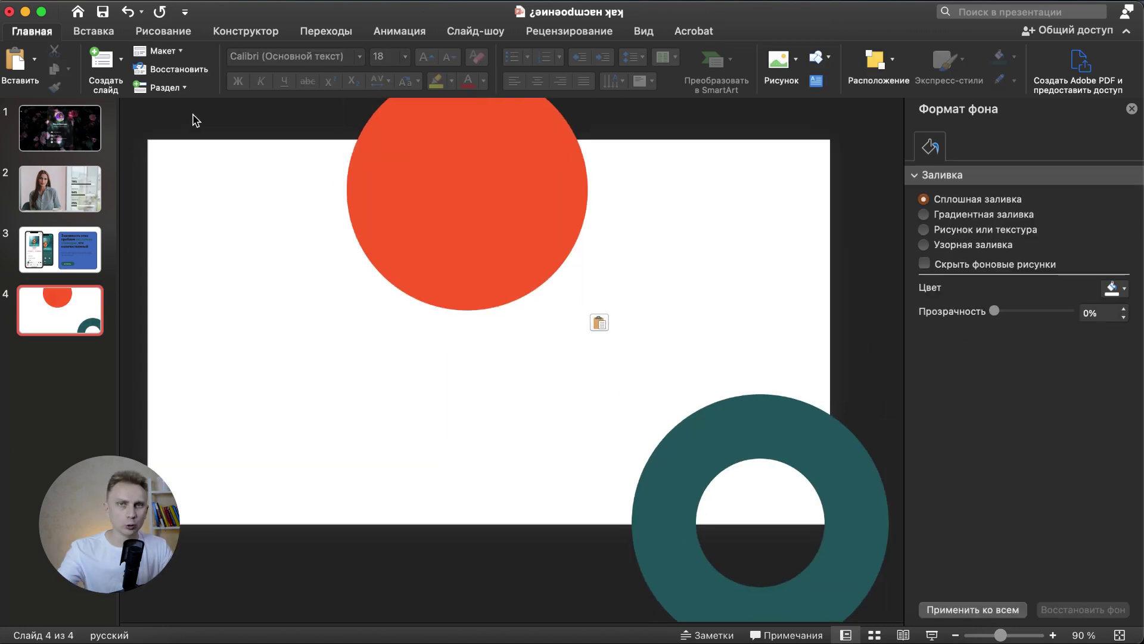
scroll(245, 266, down, 3)
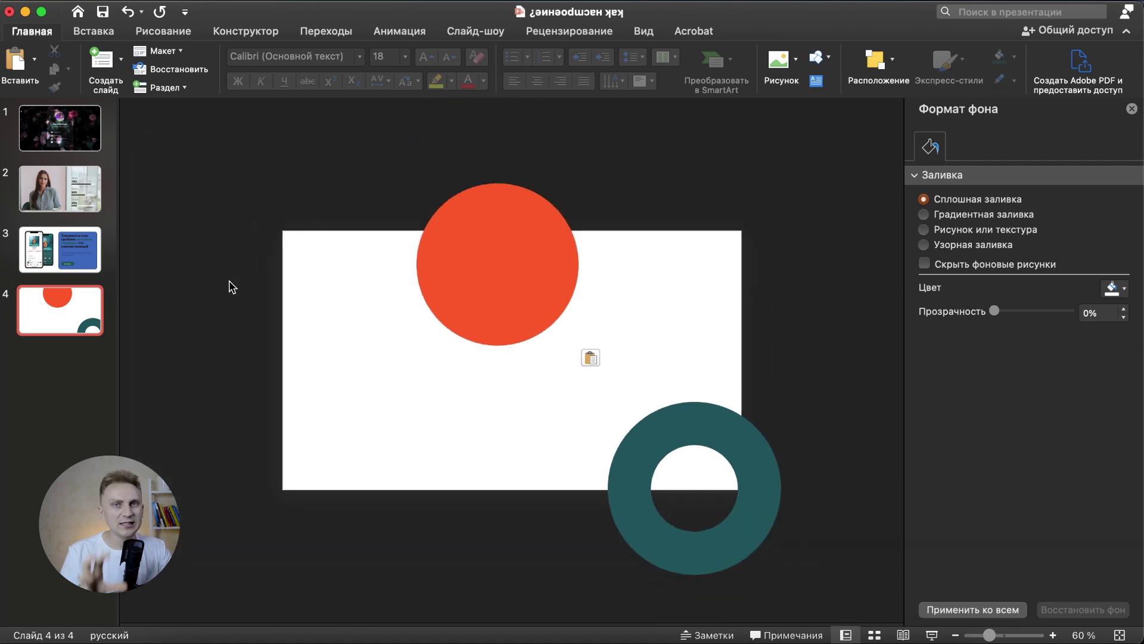
click(143, 2)
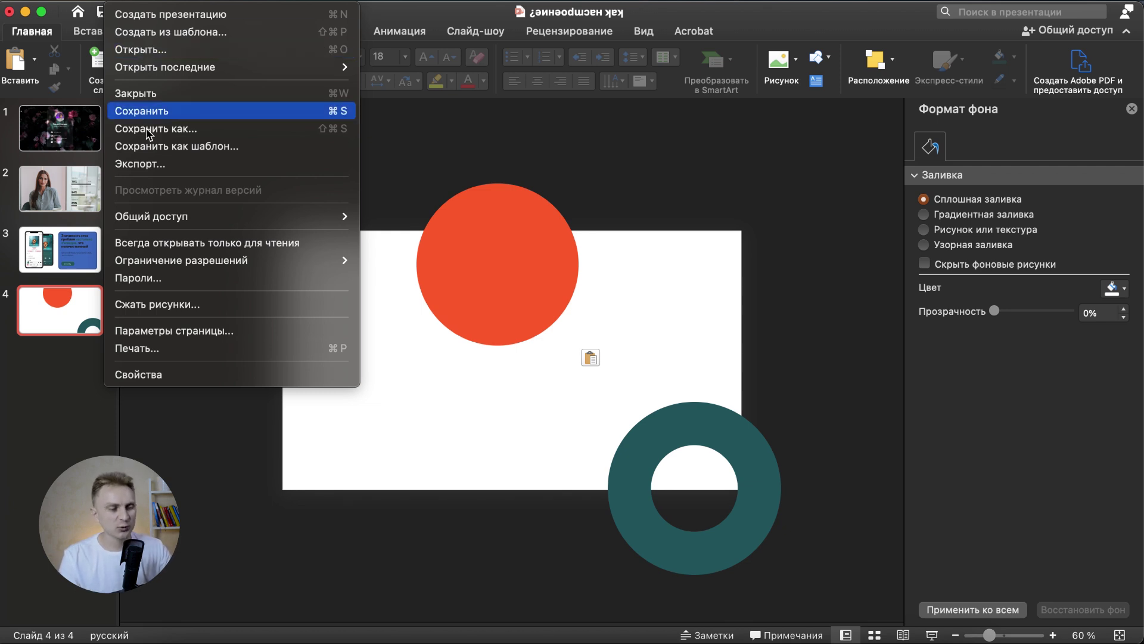
Step: Export only the current slide as a 1920×1080 PNG and open its Матовое стекло folder
click(160, 172)
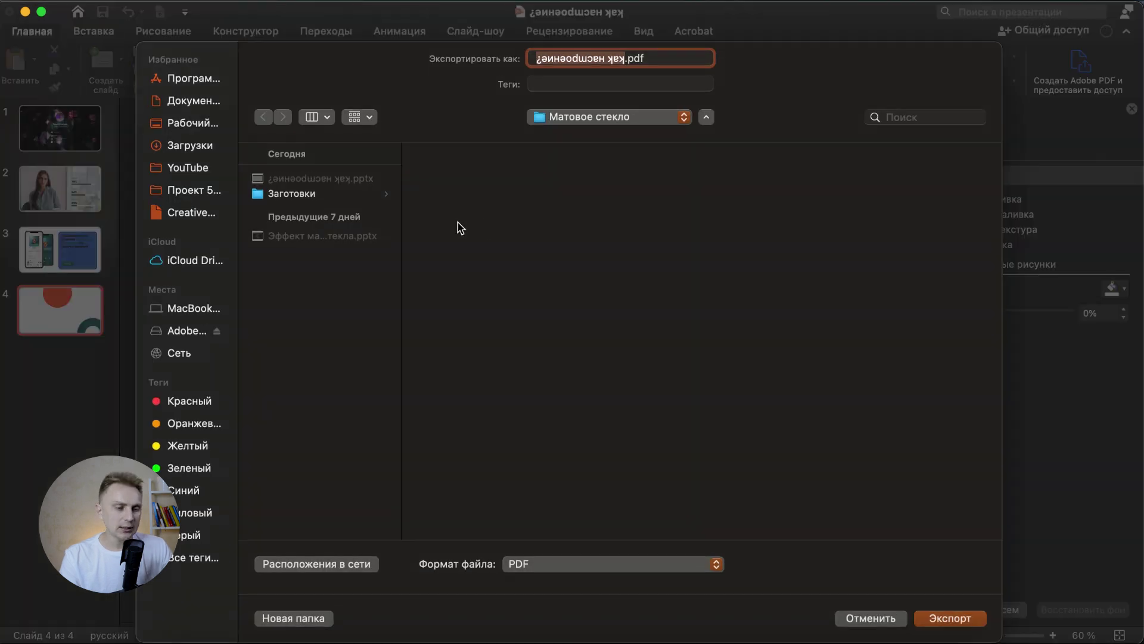
click(524, 563)
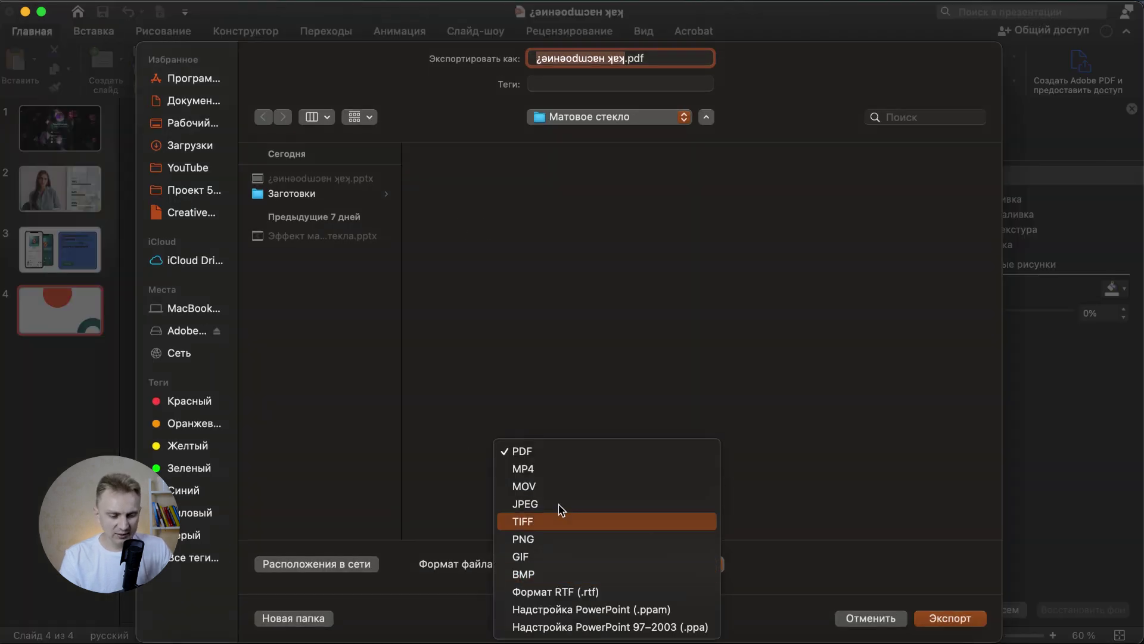
click(539, 541)
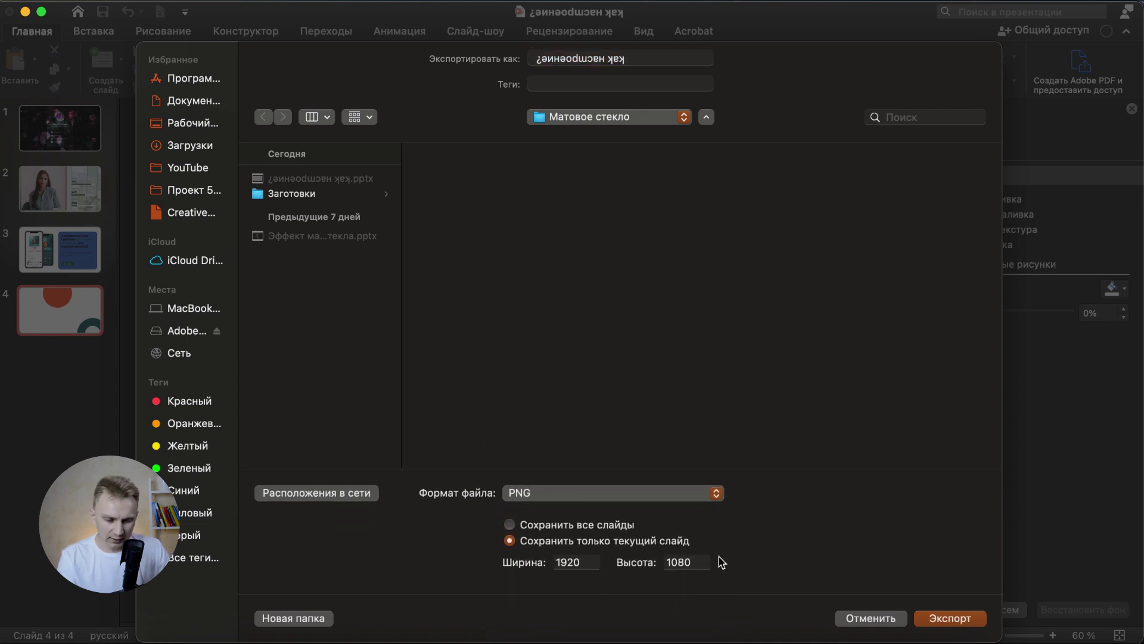
click(960, 619)
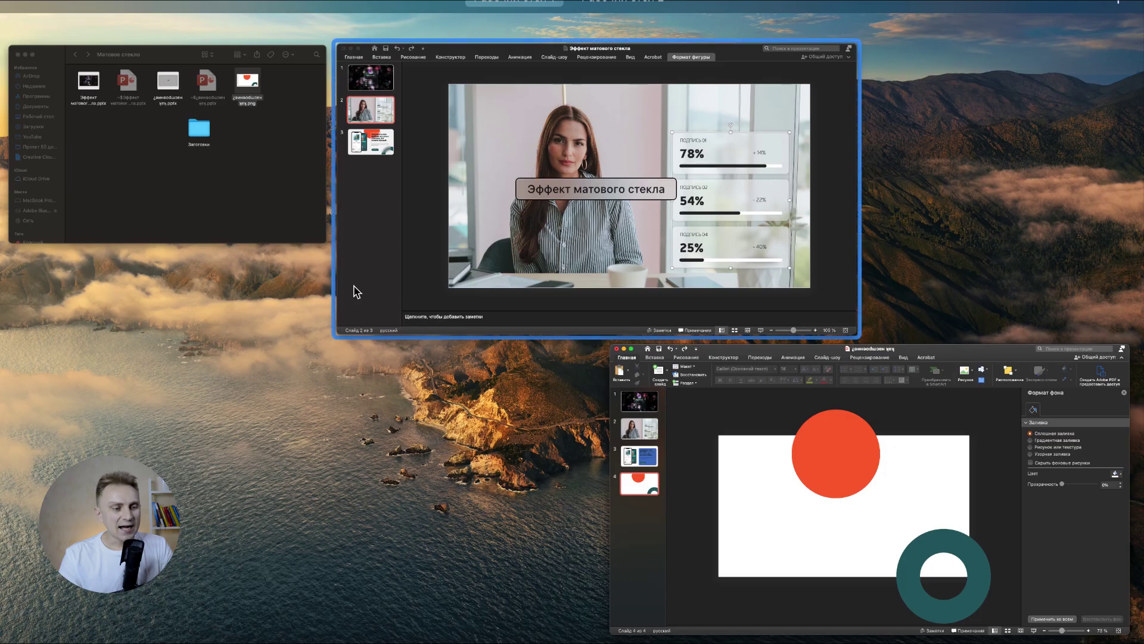
click(274, 222)
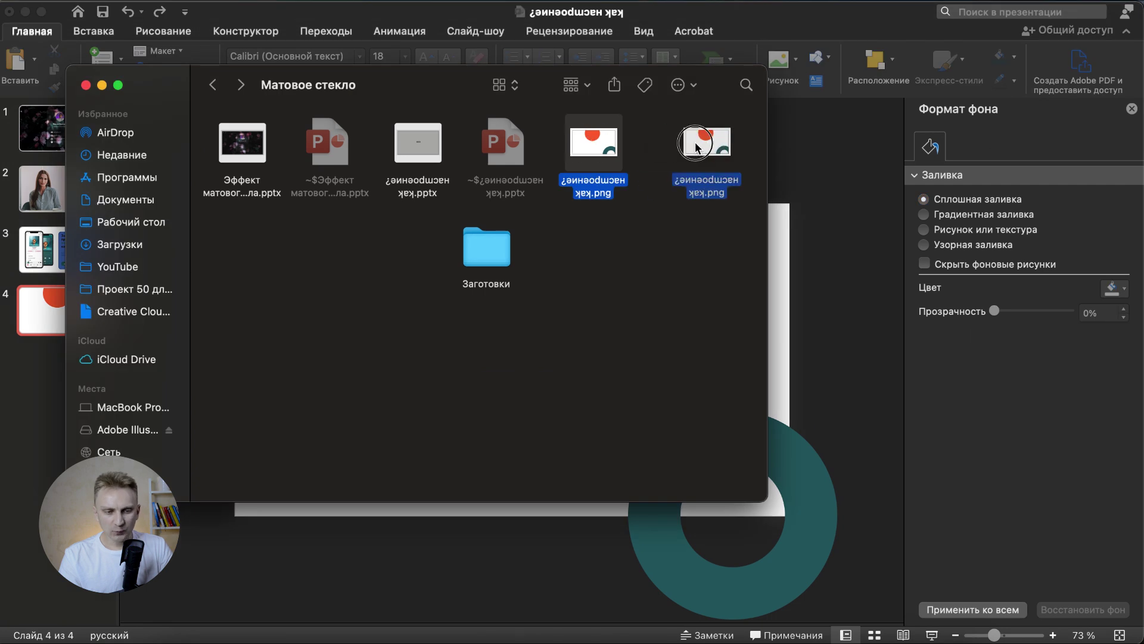
Step: Move the exported PNG onto slide 3, align it to the slide edges, and send it to back
drag(696, 146, 858, 145)
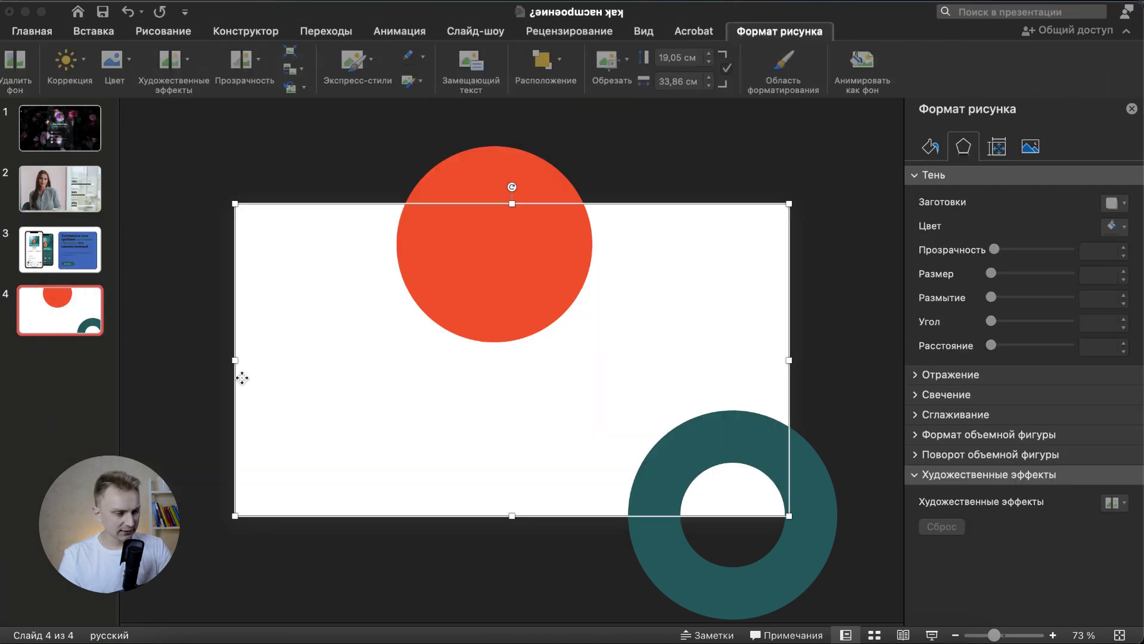
key(Escape)
click(44, 249)
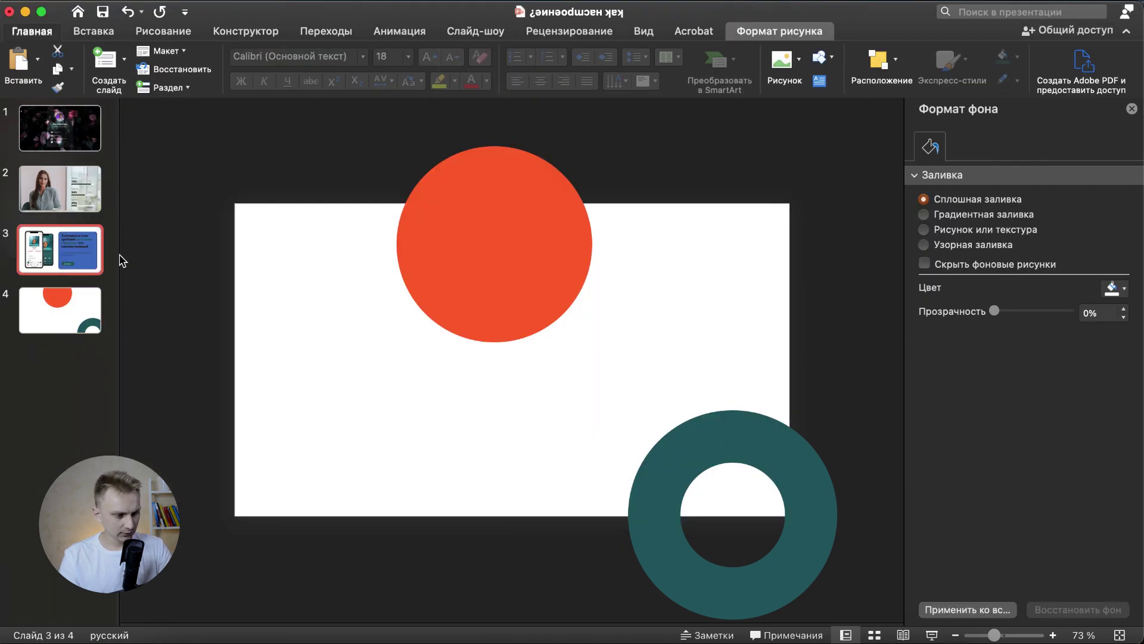
key(super+v)
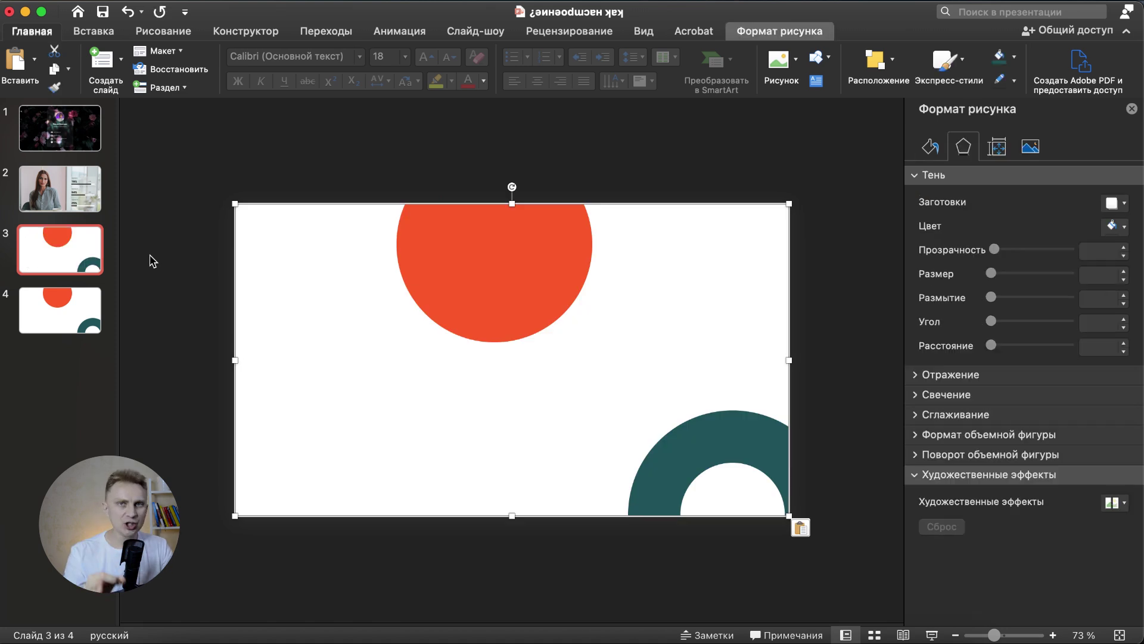
click(318, 332)
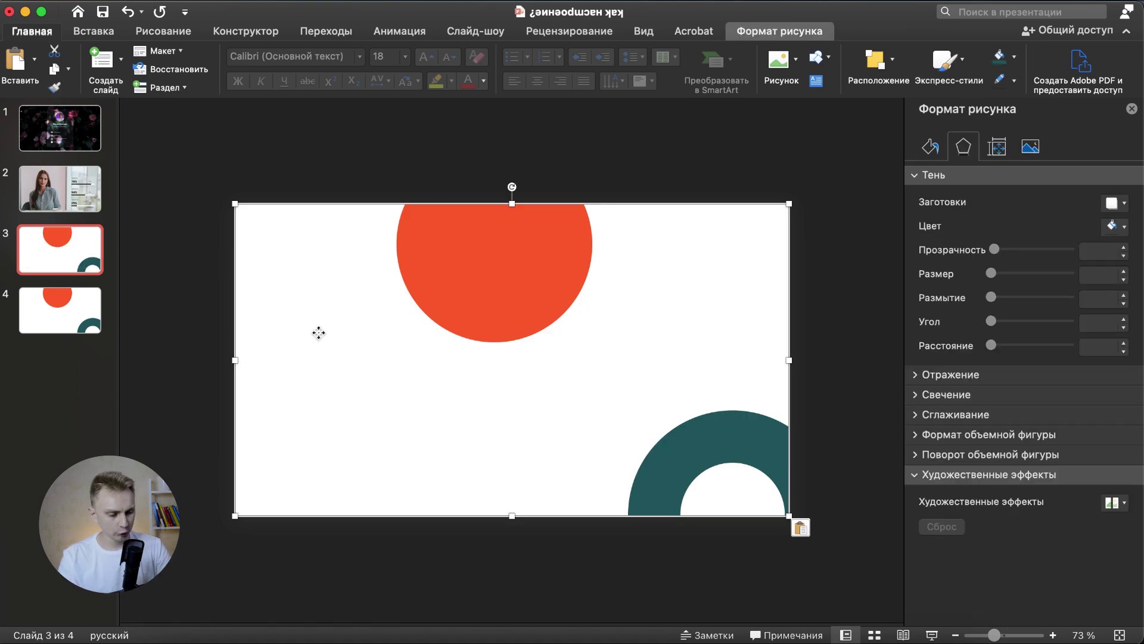
drag(319, 332, 357, 314)
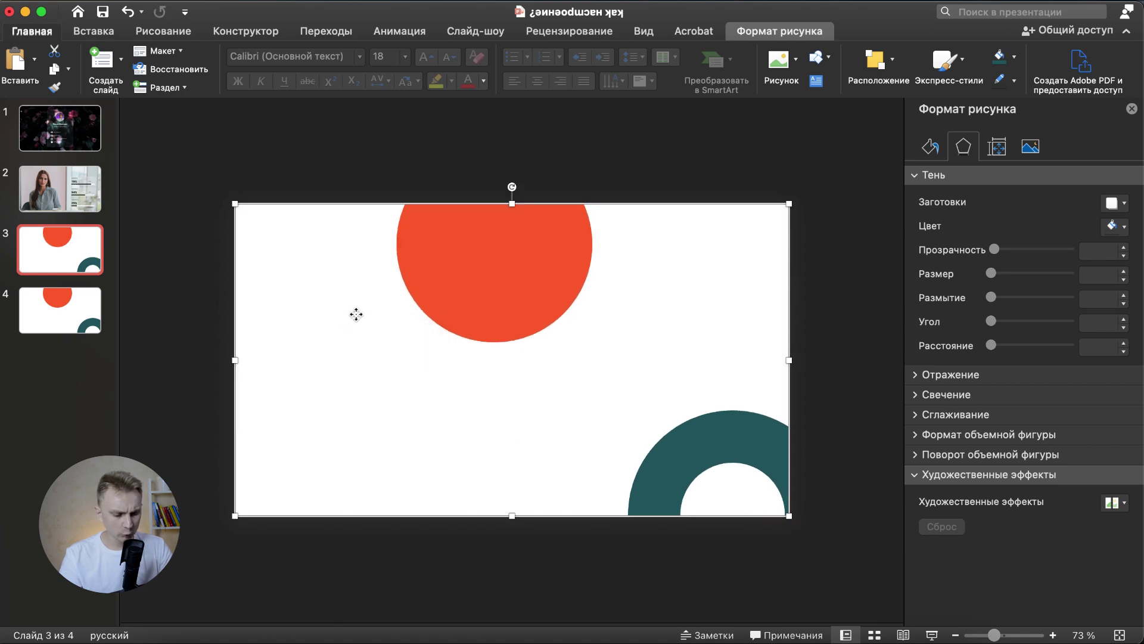
key(super+alt+shift+b)
click(146, 238)
click(746, 478)
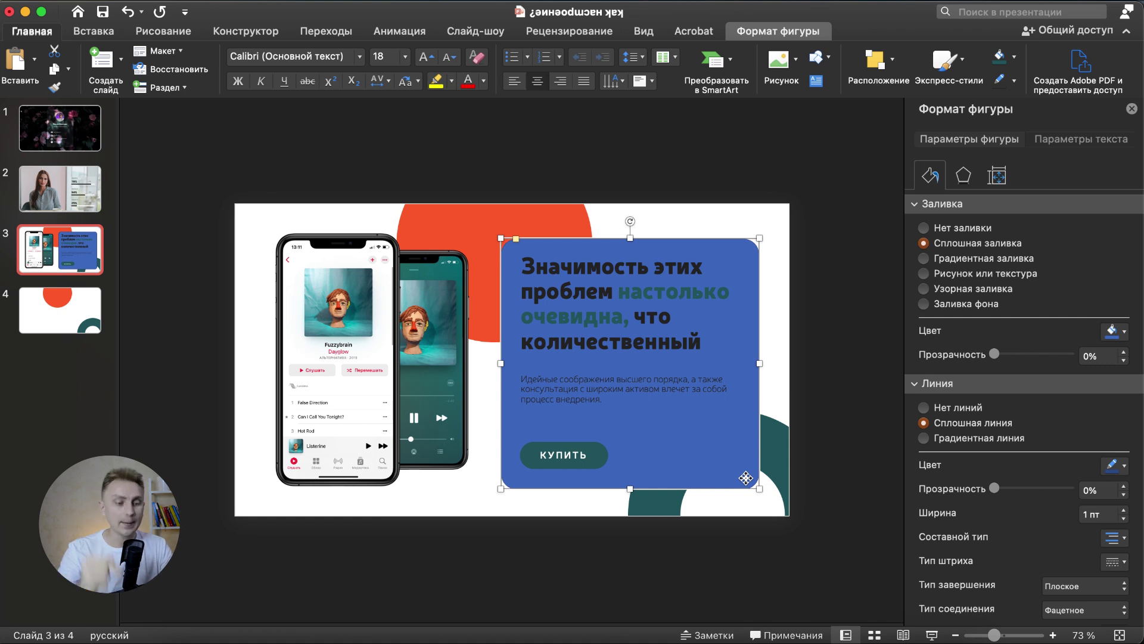
Step: Merge the backdrop picture and blue card with Пересечение to get a card-shaped picture piece
shift+click(246, 511)
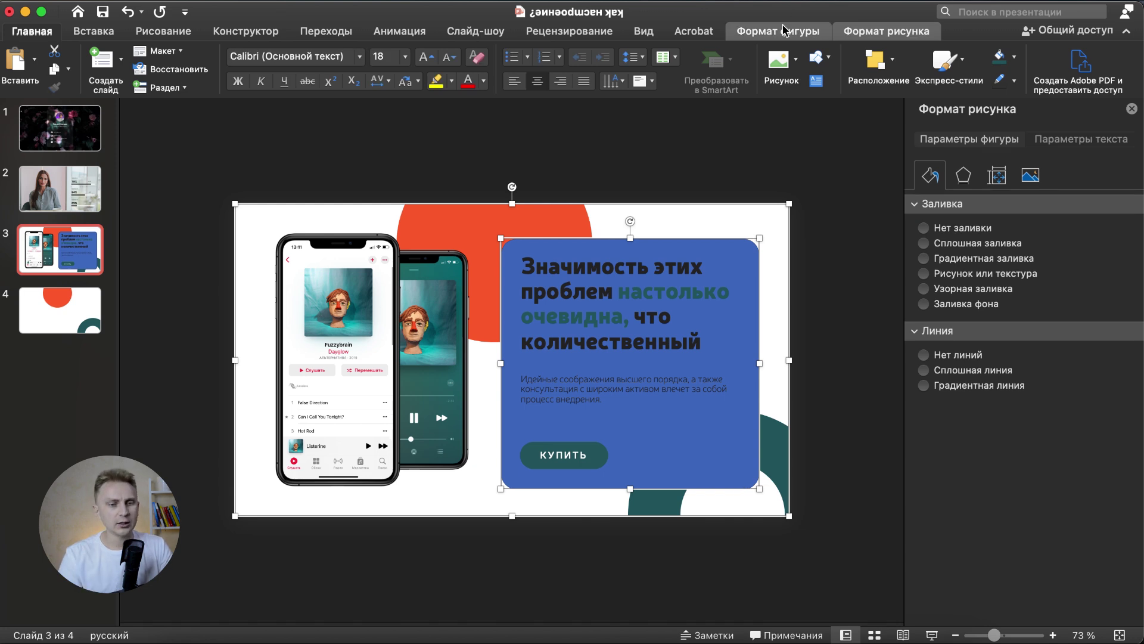
click(784, 31)
click(95, 80)
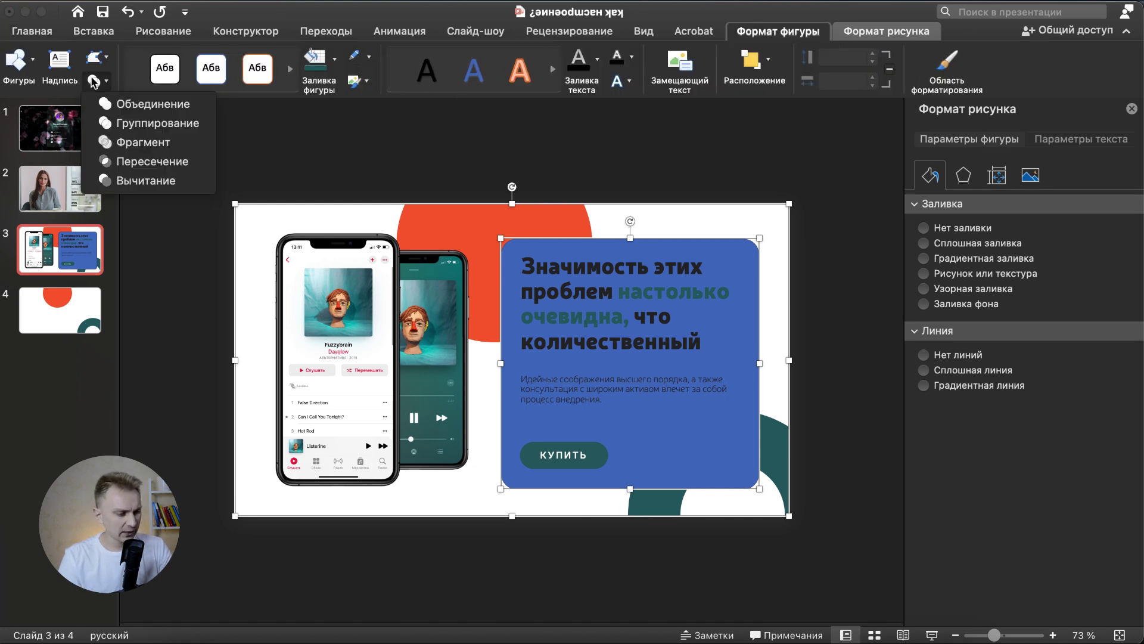
click(131, 167)
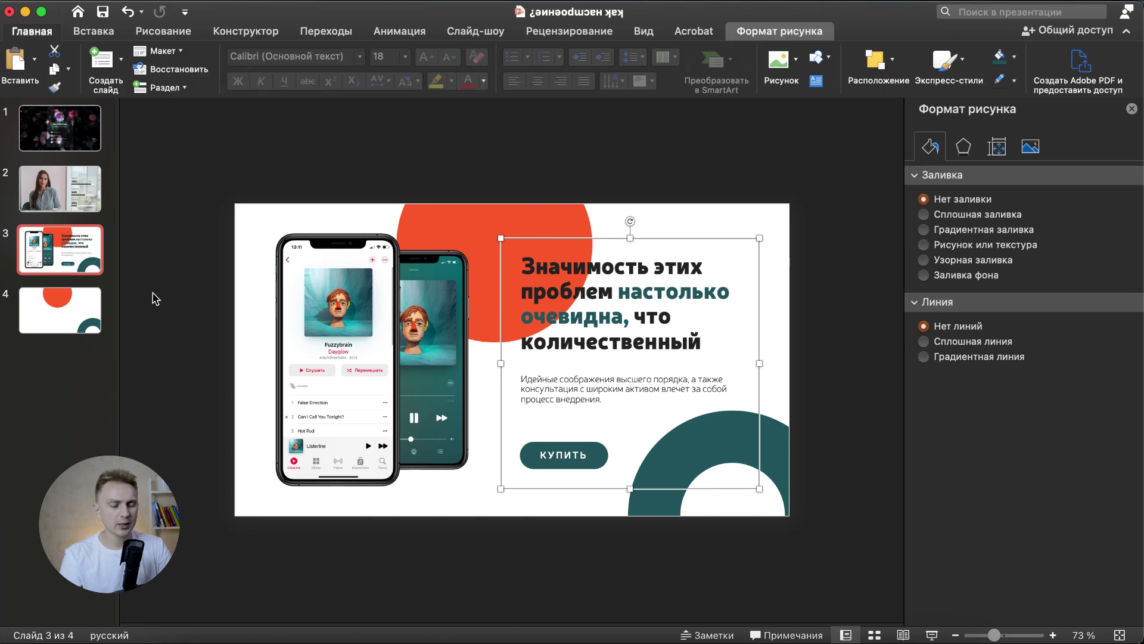
click(205, 393)
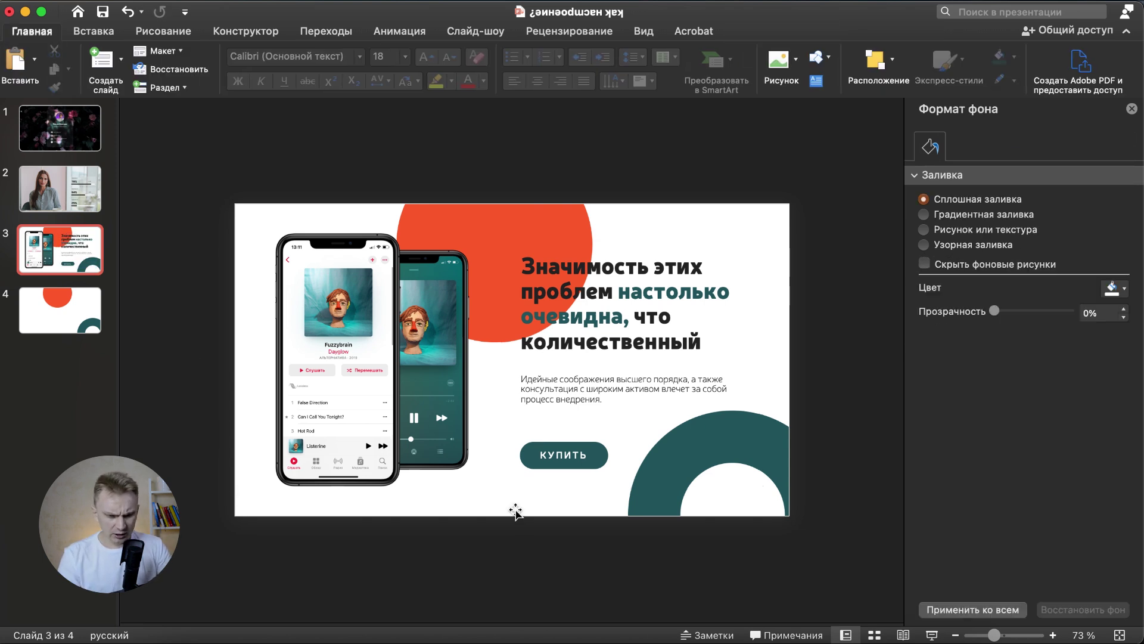
click(413, 503)
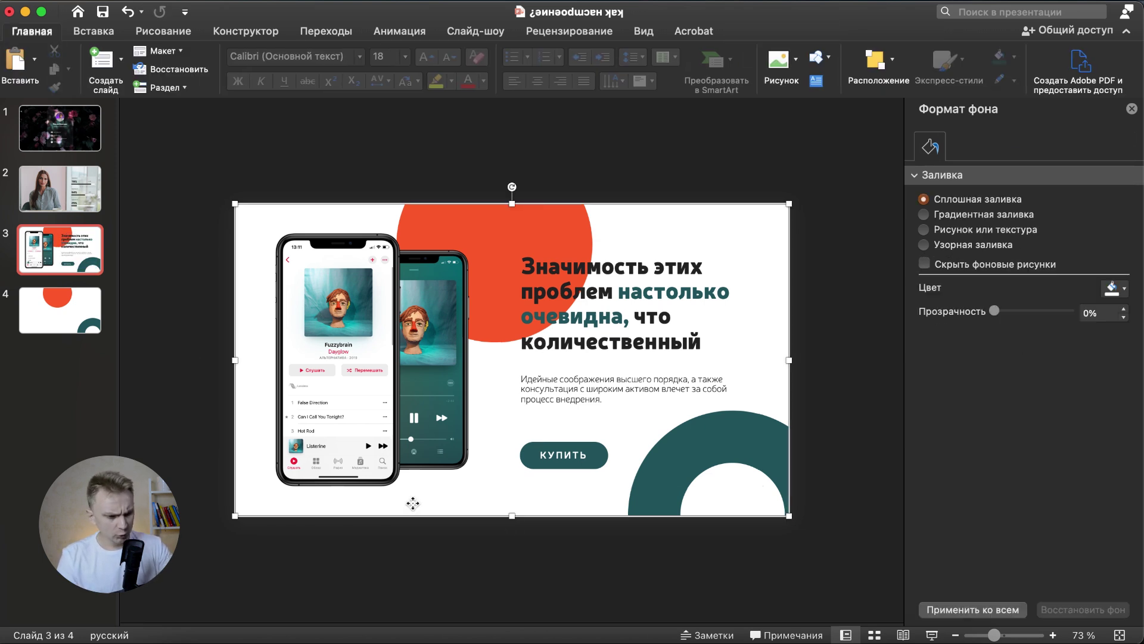
click(680, 479)
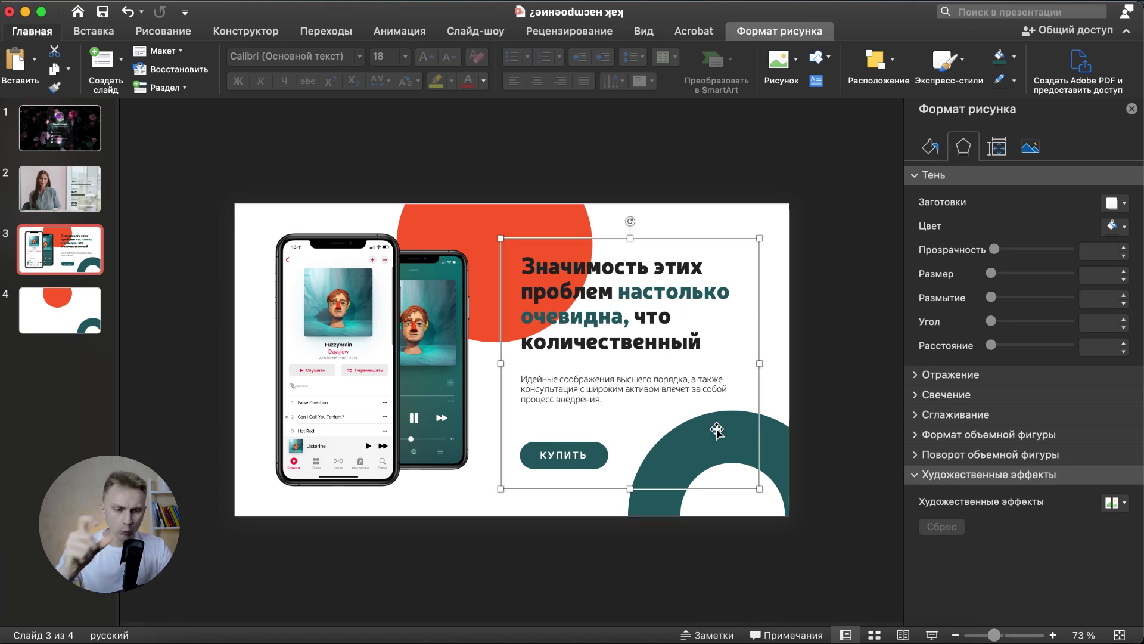
Step: Give the card piece an outer shadow with 29 pt blur and 82% transparency
click(1118, 203)
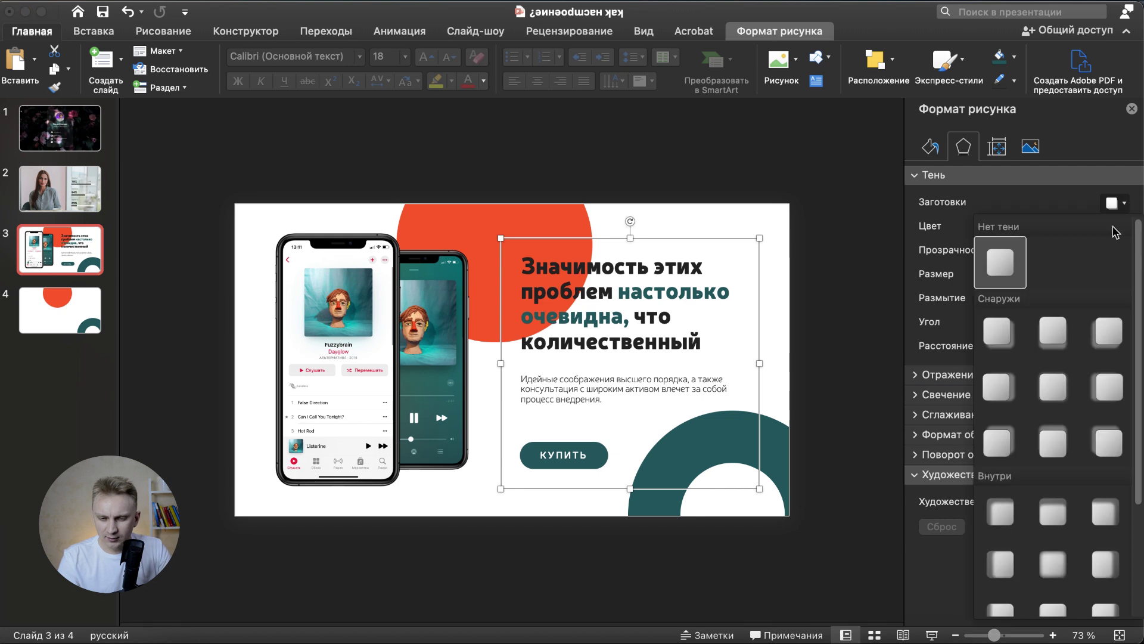
click(1052, 379)
drag(1005, 299, 1058, 255)
click(1030, 275)
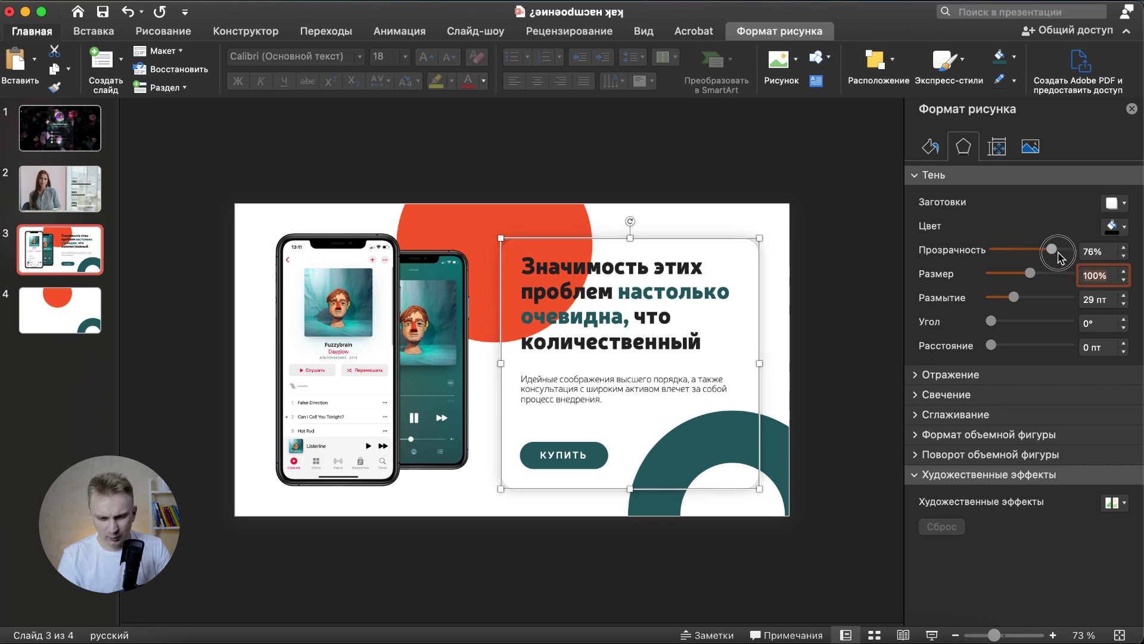
drag(1058, 258, 1065, 257)
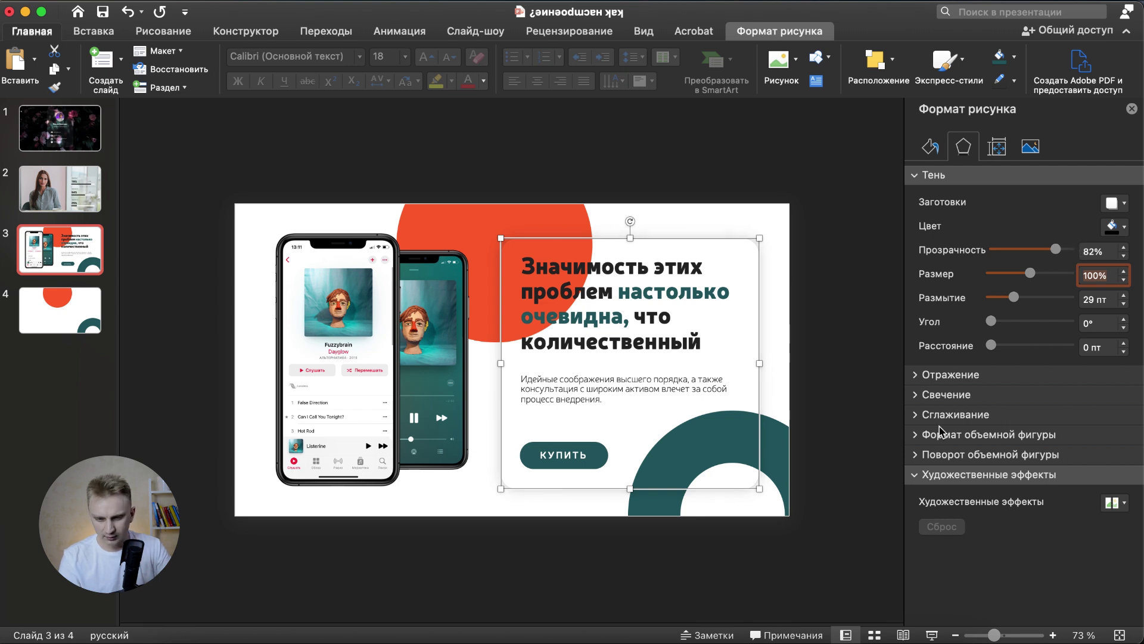
Step: Apply a radius-78 Blur artistic effect to the piece and paste the rounded rectangle over it
click(1114, 502)
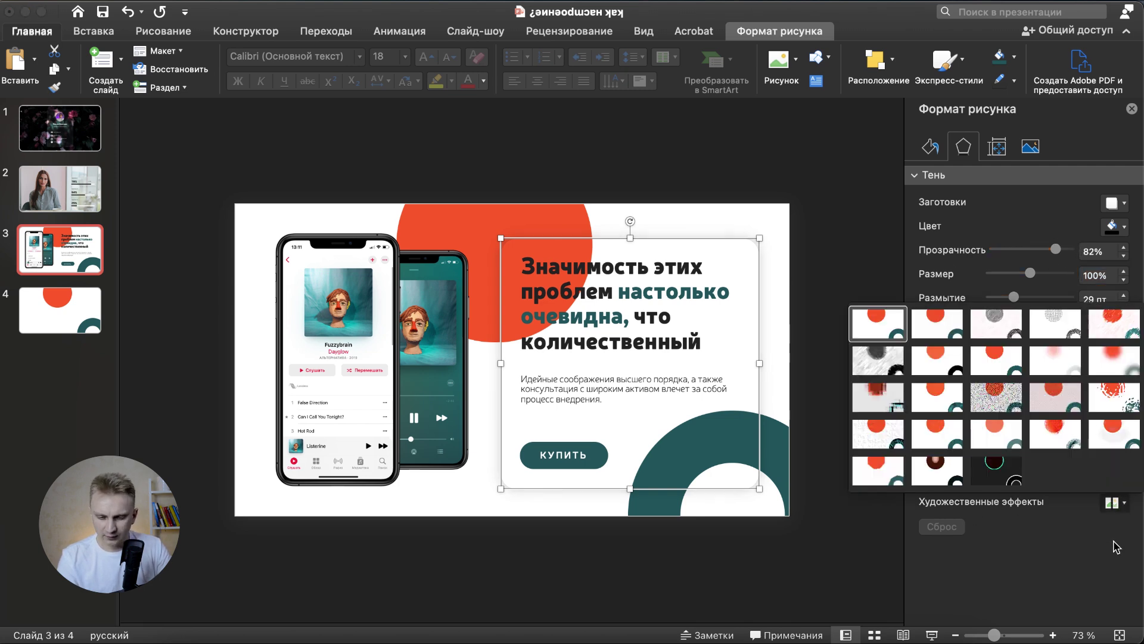
click(1113, 382)
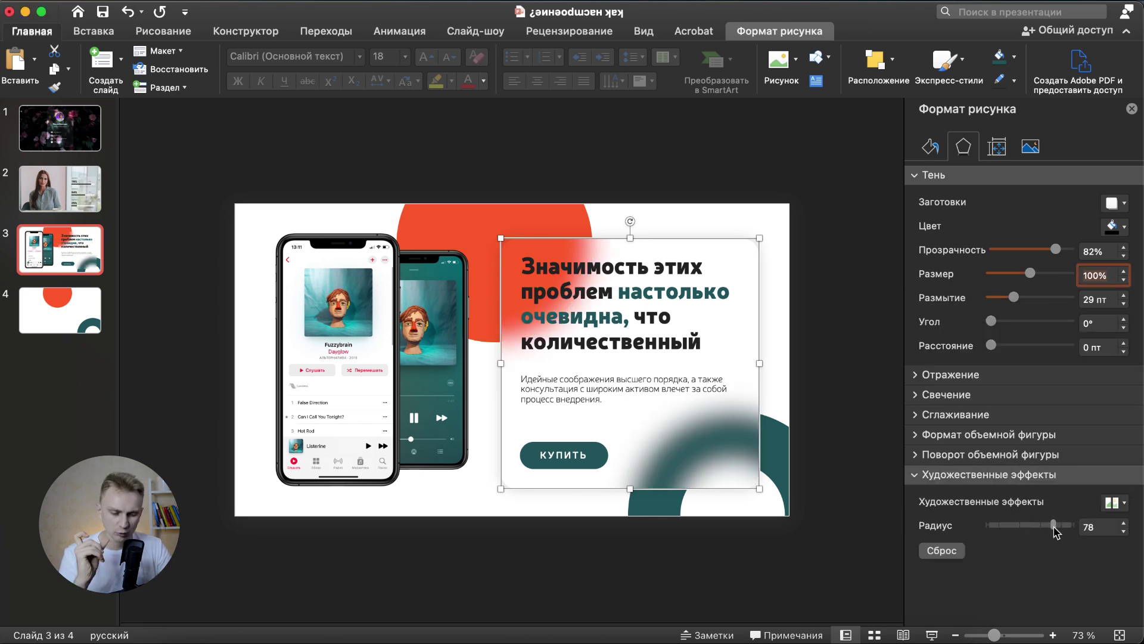
click(858, 356)
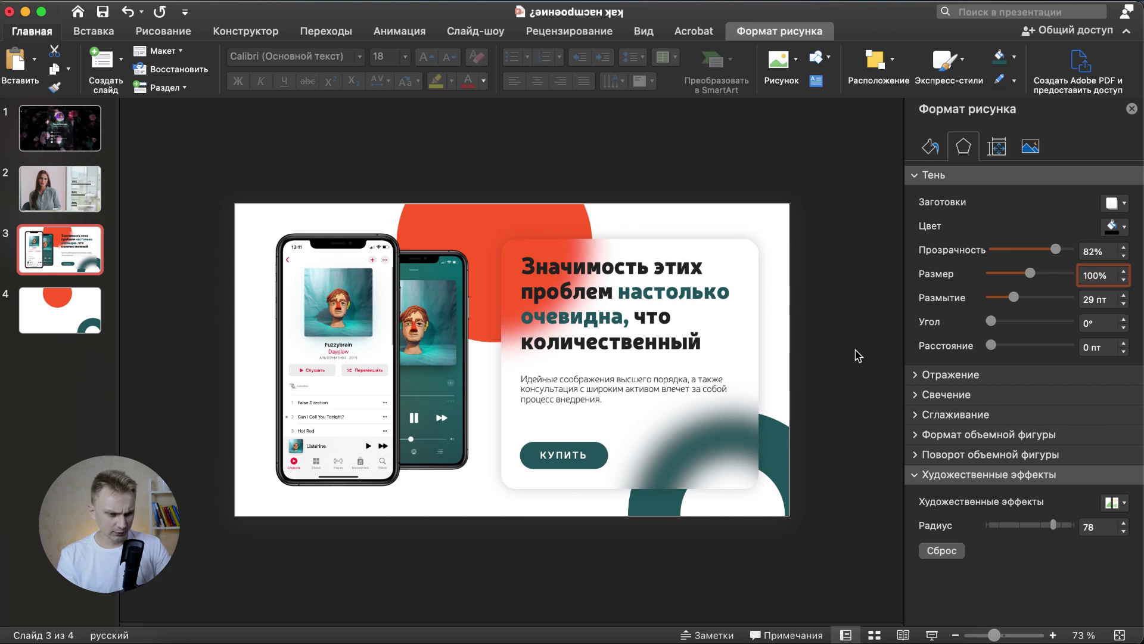
key(super+v)
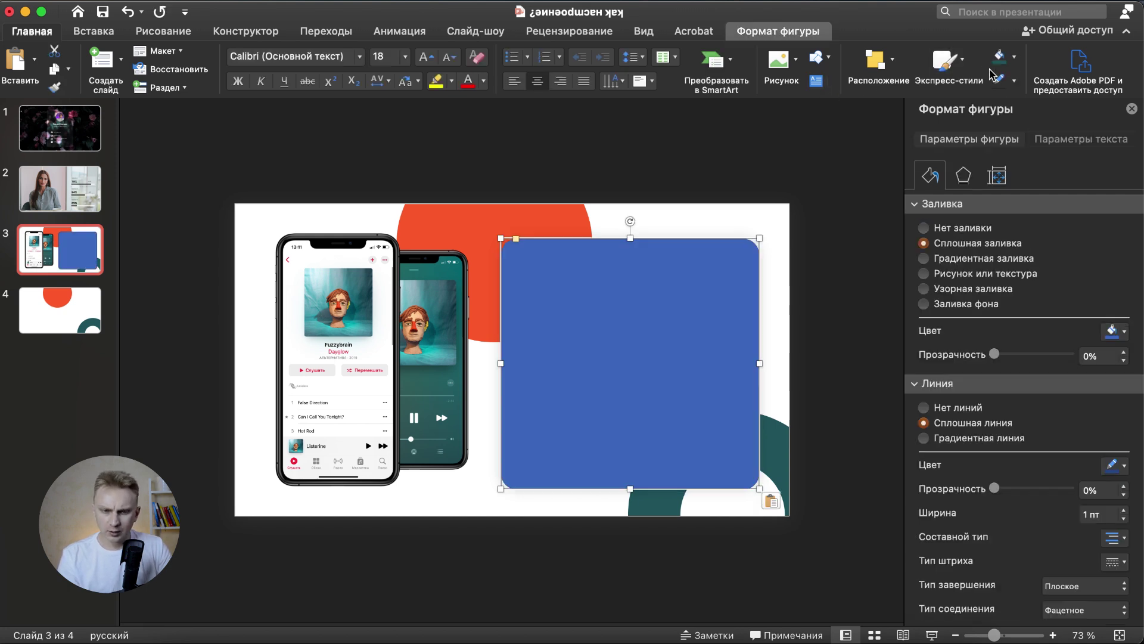
Step: Make the rectangle white with no outline and 90% fill transparency
click(1014, 56)
click(979, 113)
click(1014, 81)
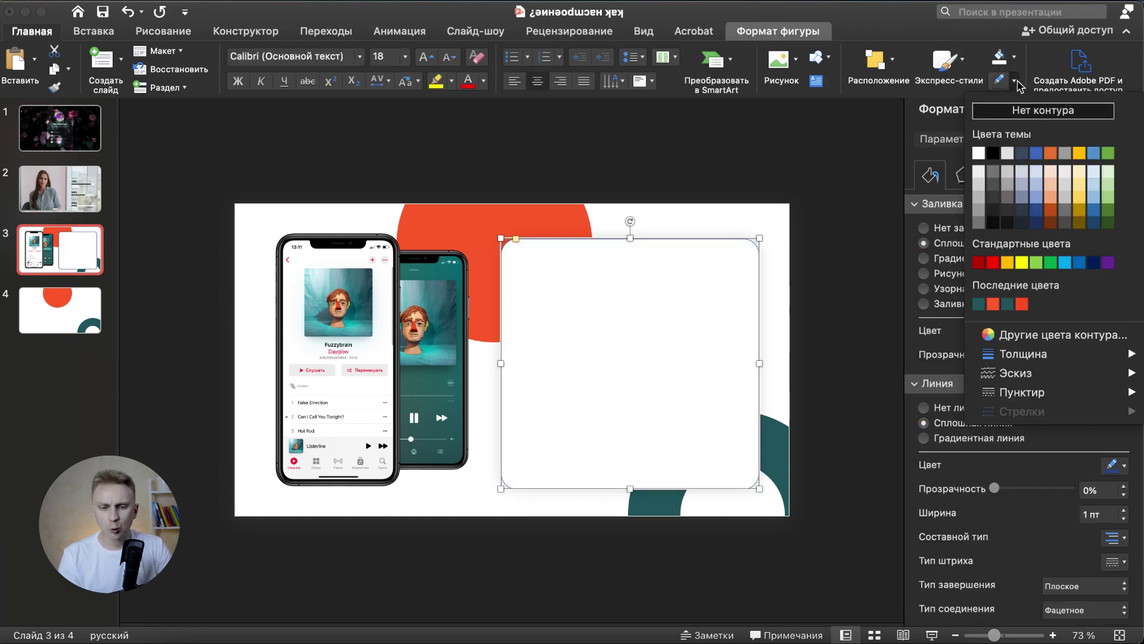
click(1022, 111)
click(1096, 356)
text(90)
key(Return)
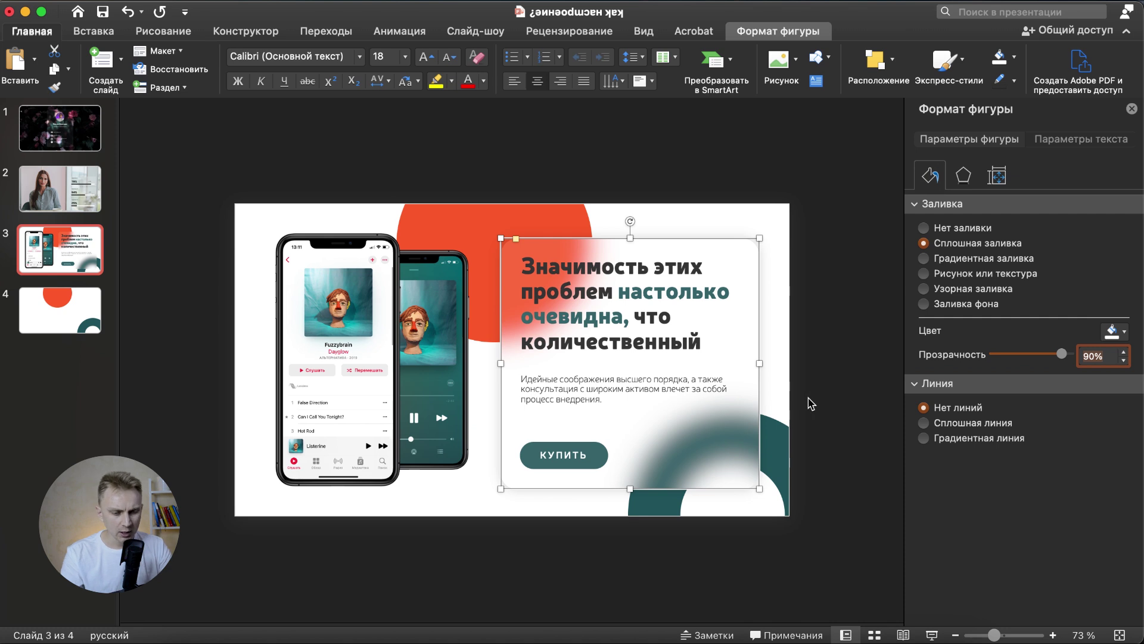
Step: Restore the blurred card picture after deleting it by mistake
click(739, 471)
key(Delete)
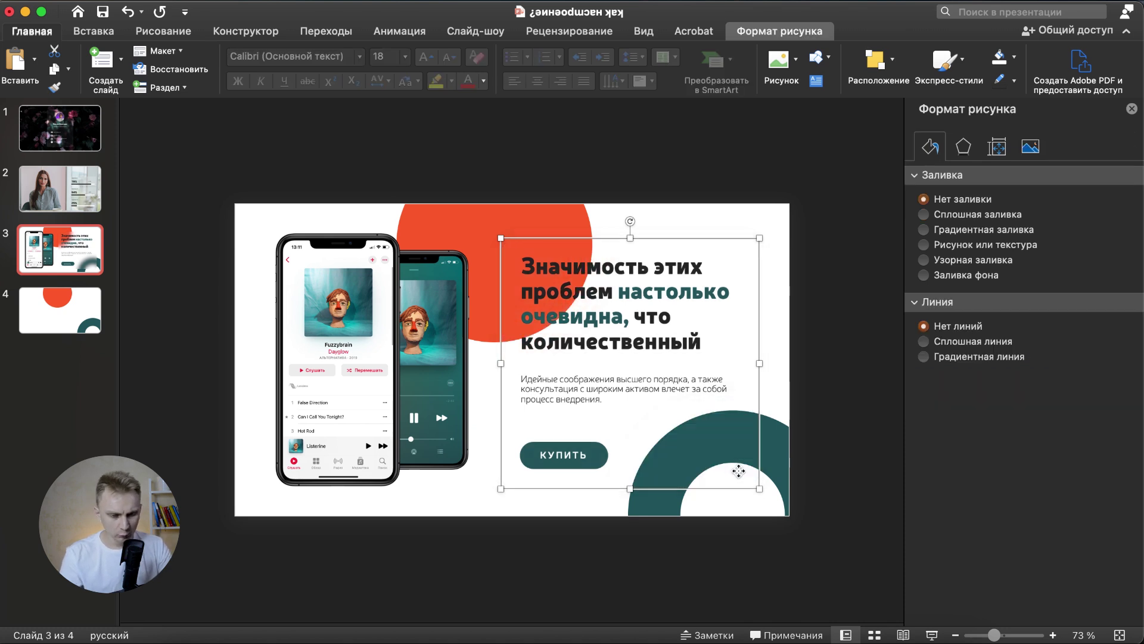
click(387, 511)
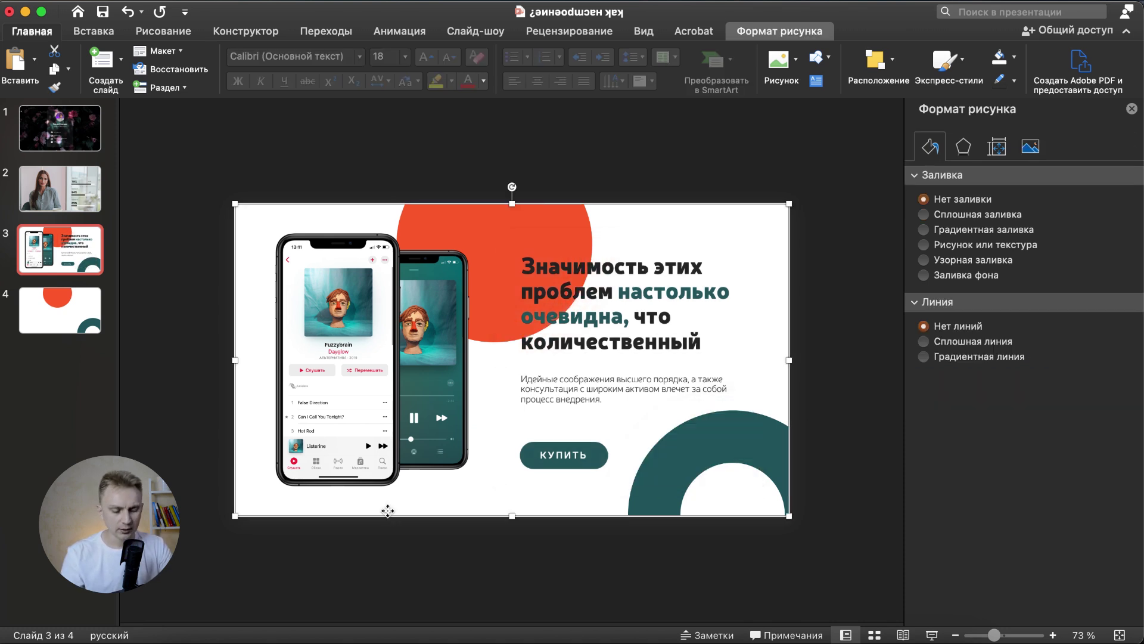
key(super+y)
click(626, 160)
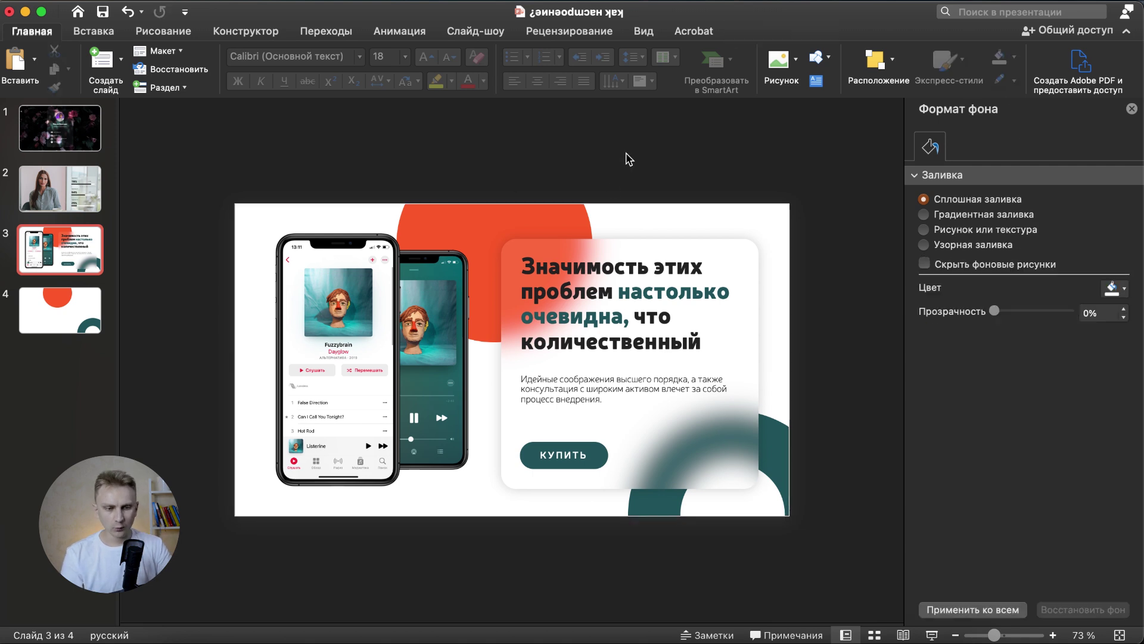
scroll(620, 217, up, 5)
drag(607, 199, 707, 199)
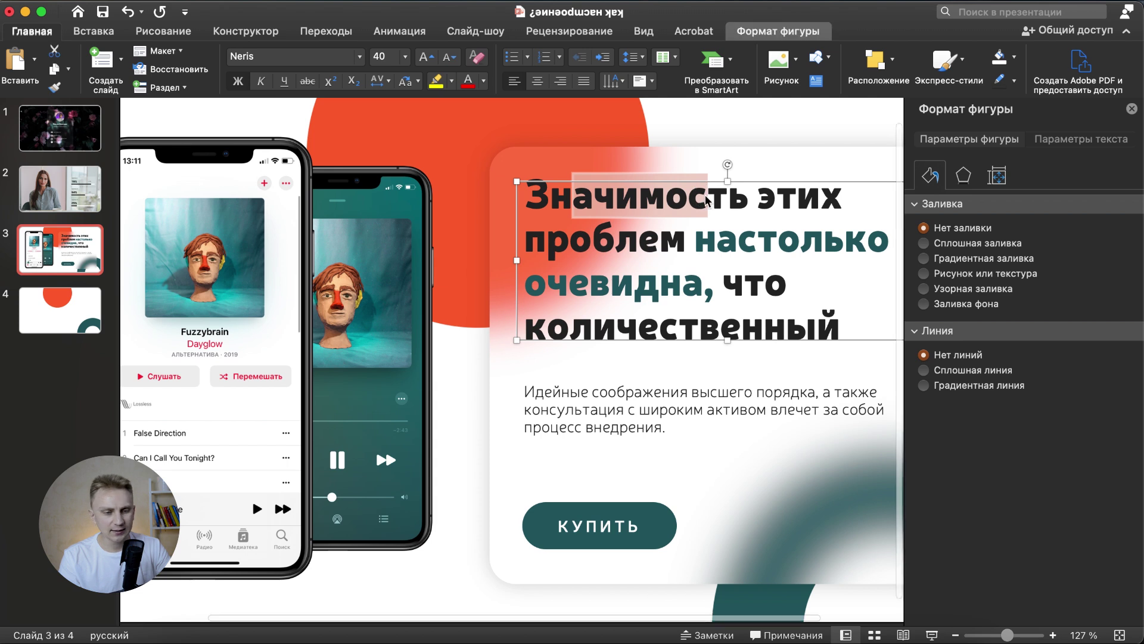
scroll(707, 198, down, 8)
click(580, 197)
scroll(578, 192, up, 5)
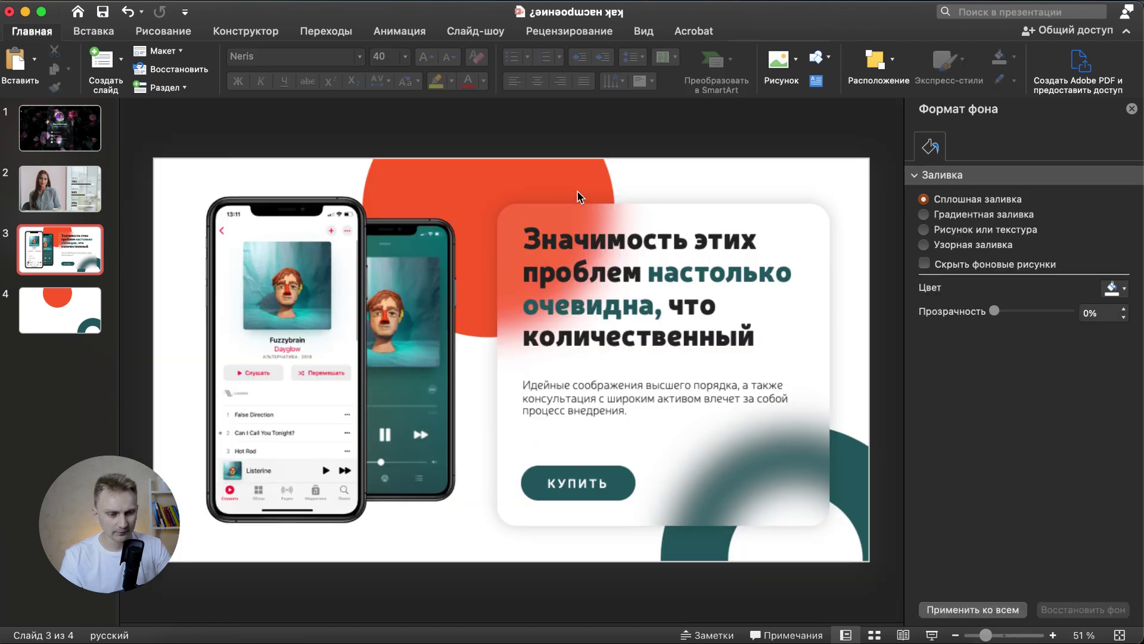
scroll(578, 192, down, 2)
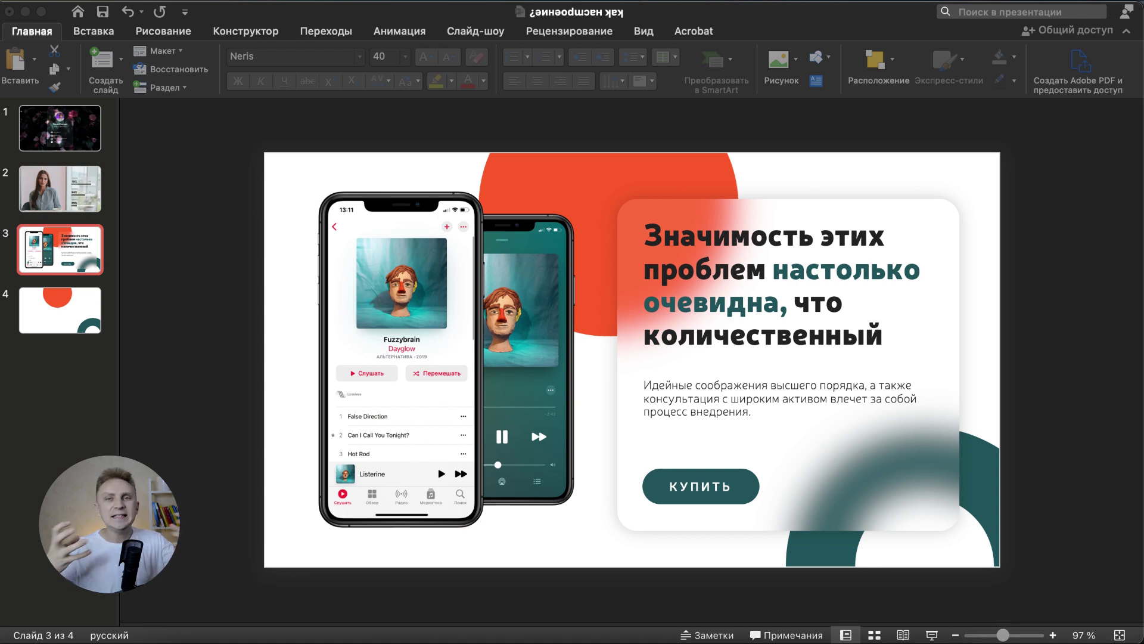
click(59, 188)
click(76, 116)
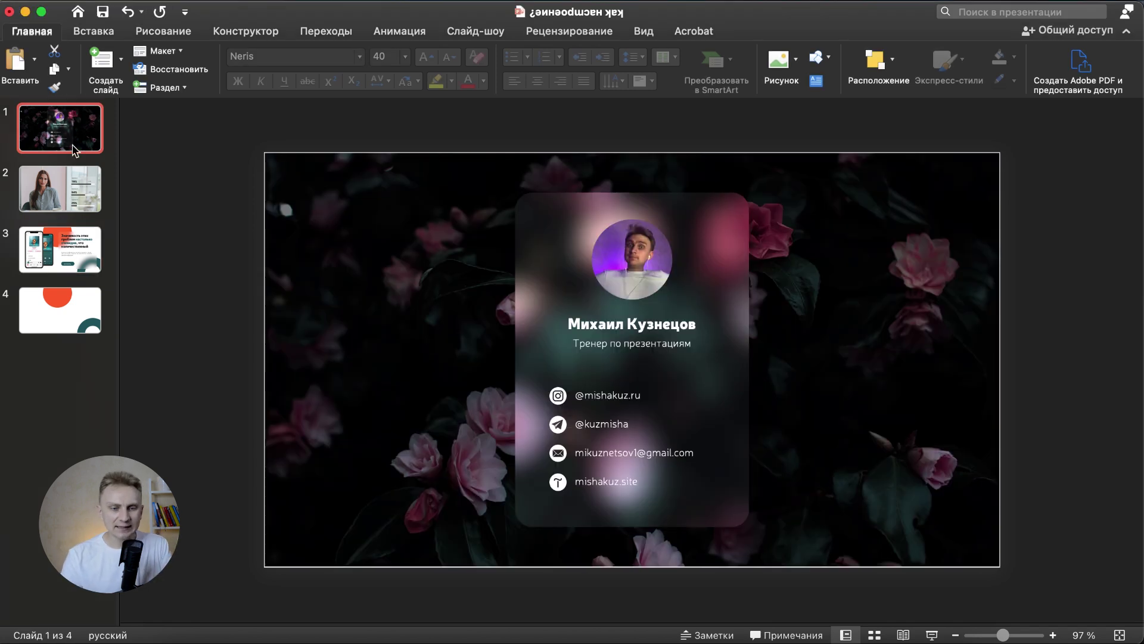
click(72, 244)
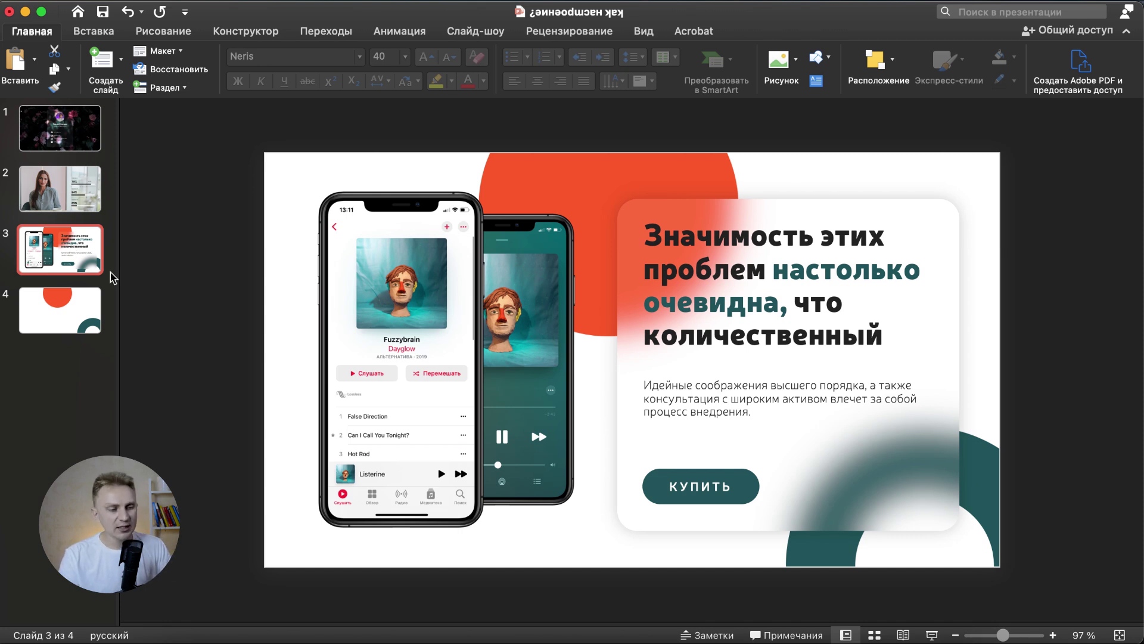
click(59, 182)
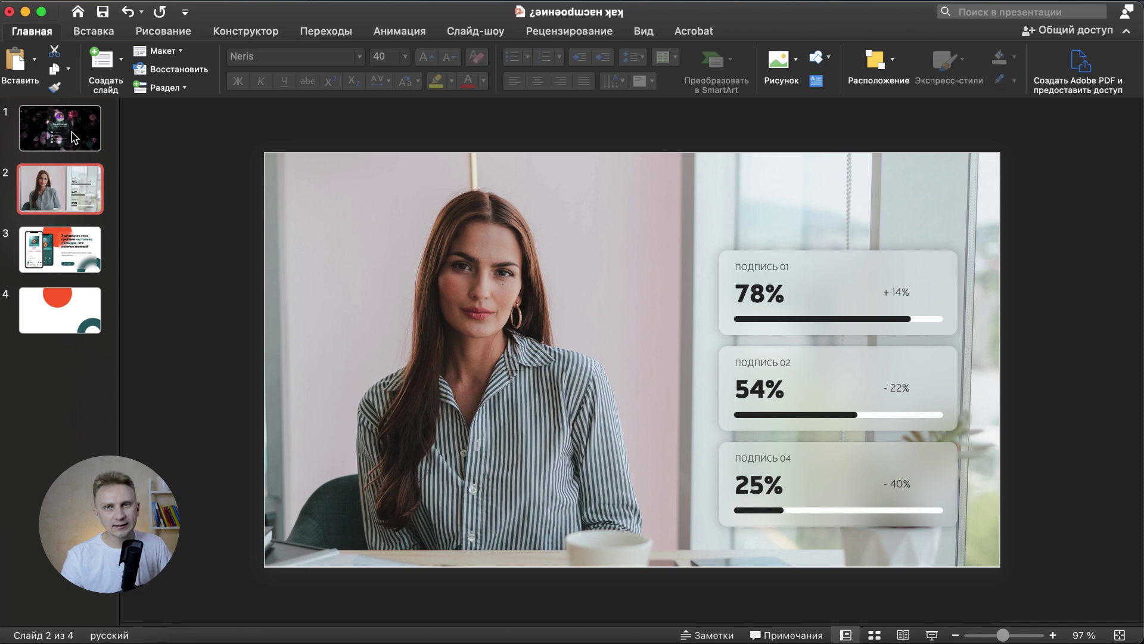
click(75, 130)
click(66, 182)
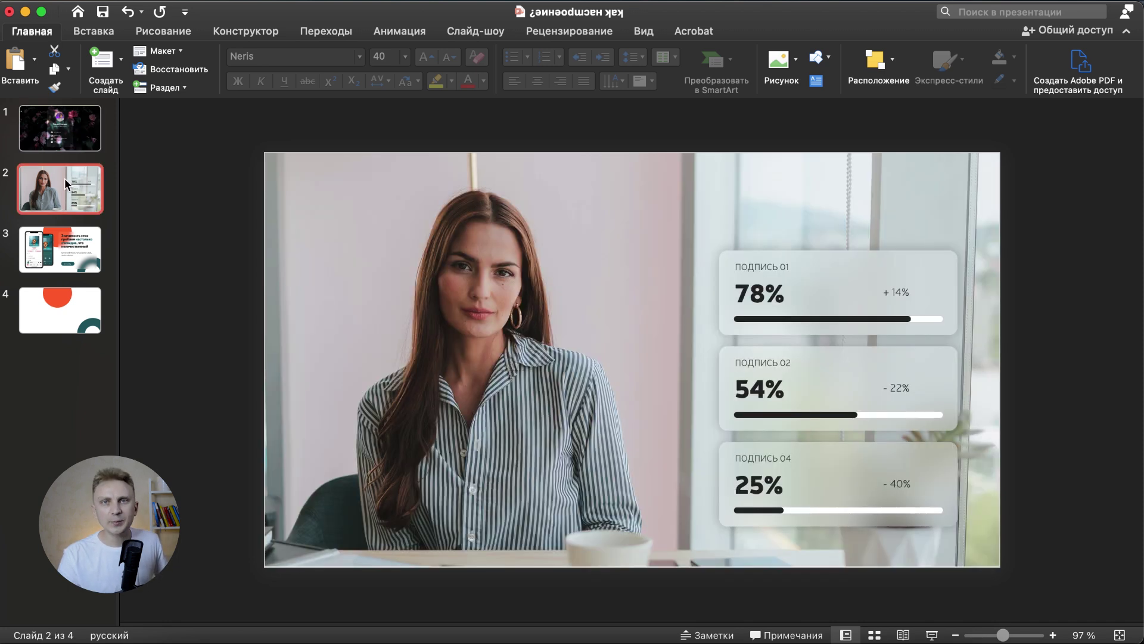
click(1101, 262)
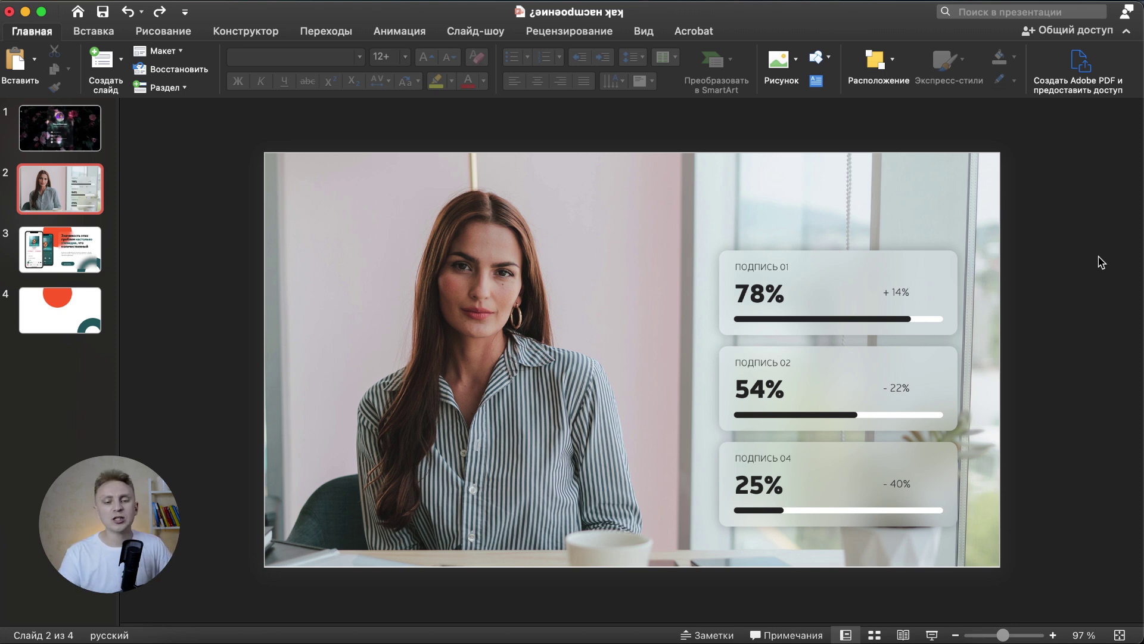
click(954, 260)
key(Delete)
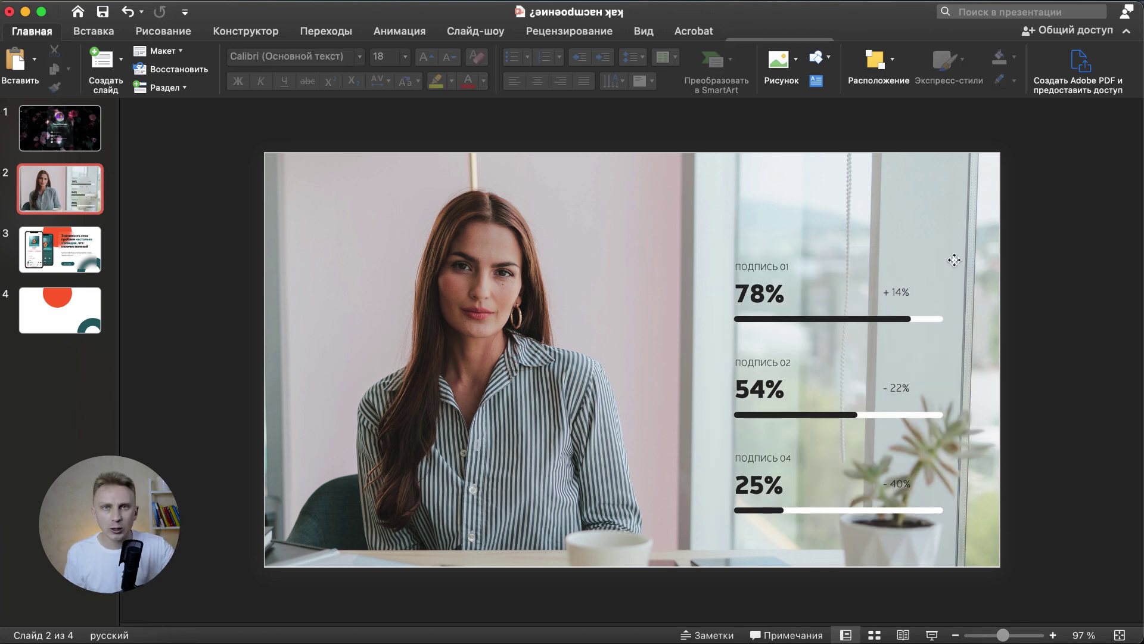
key(ctrl+z)
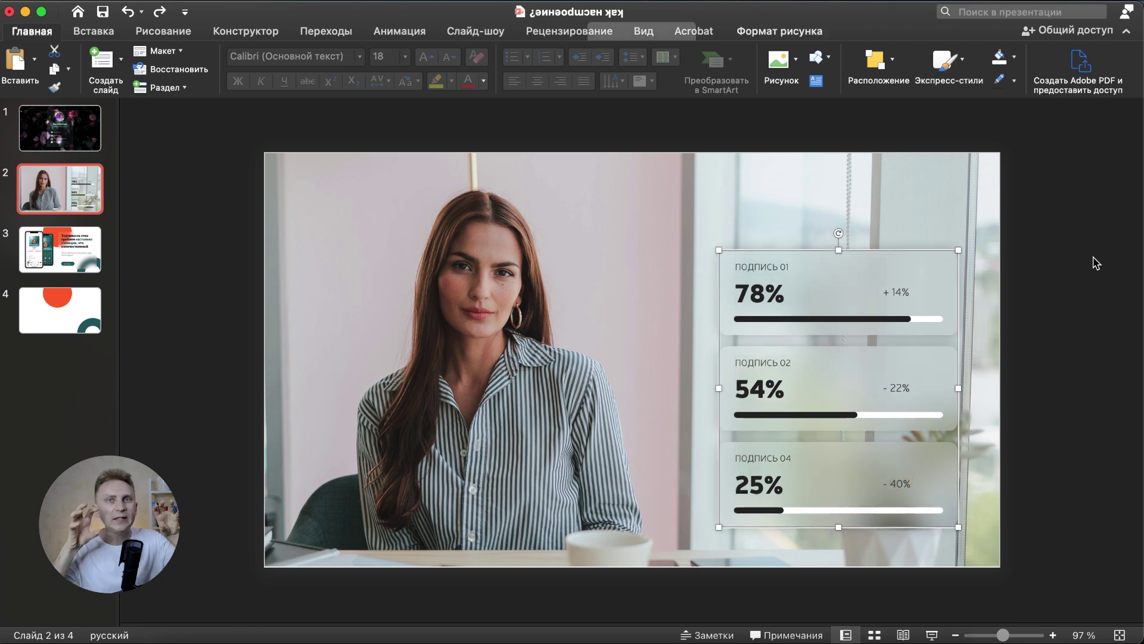
click(1096, 263)
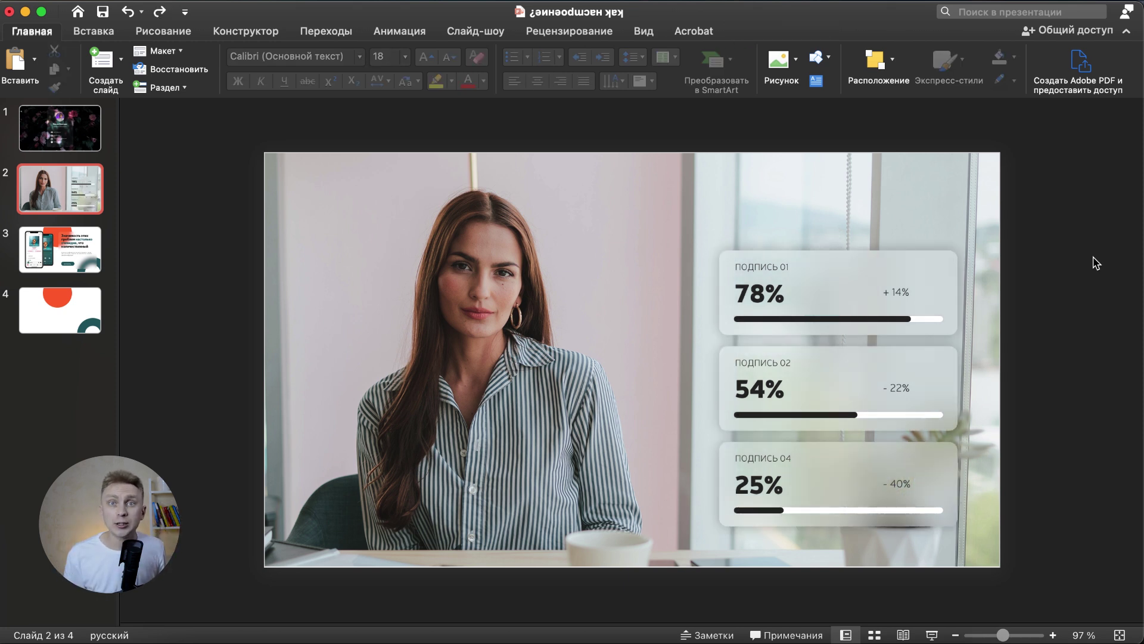
click(59, 249)
click(86, 186)
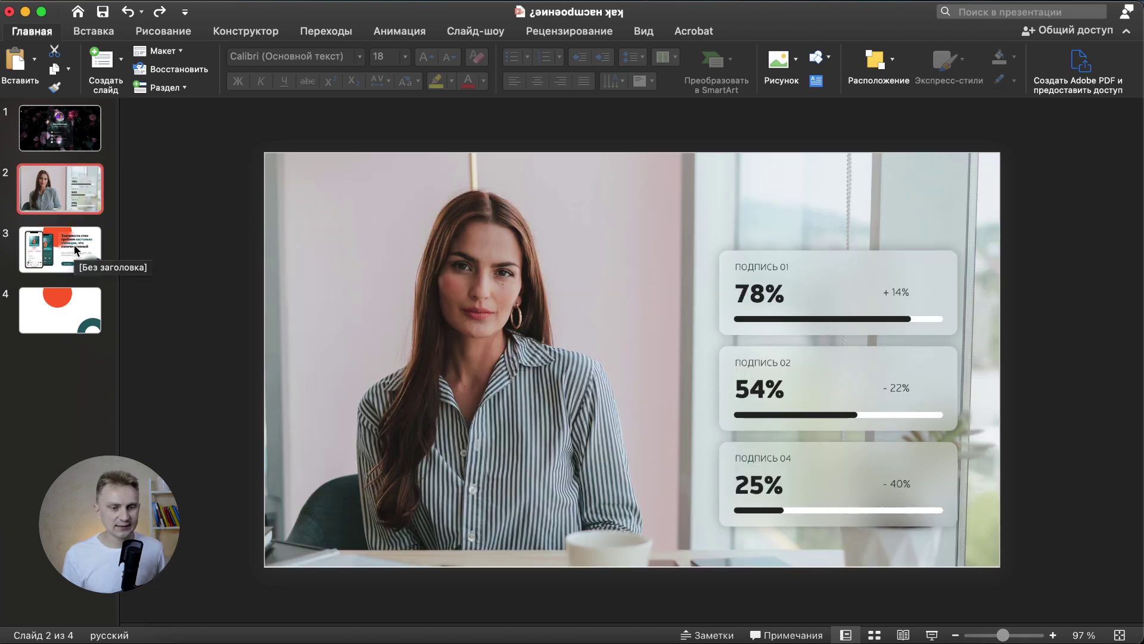
click(87, 252)
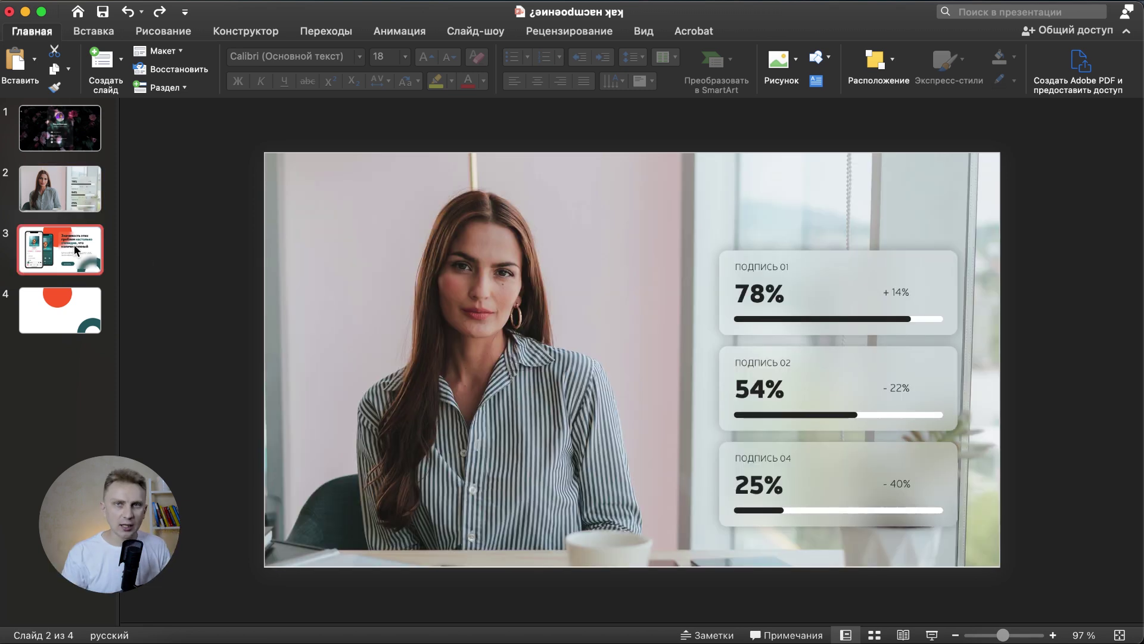